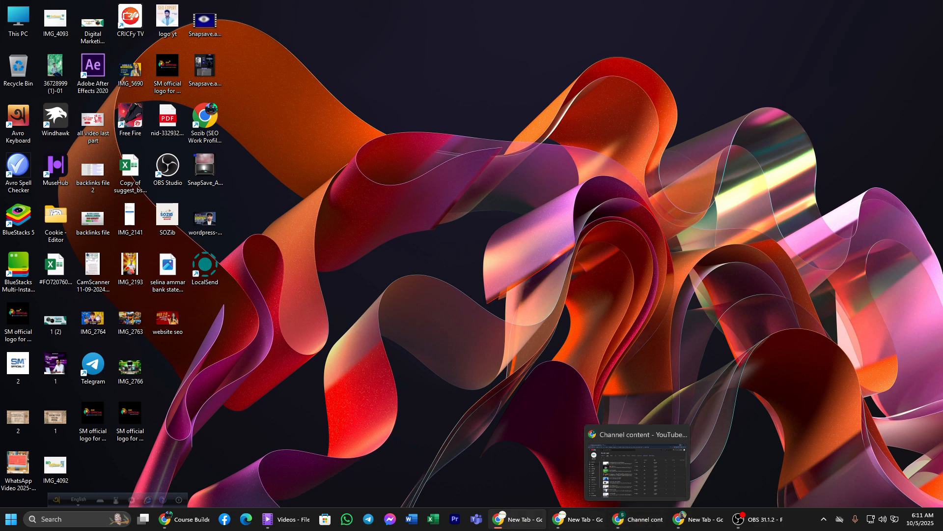
Switch to the n8n website in Chrome and examine the example AI Agent workflow on its homepage
click(564, 527)
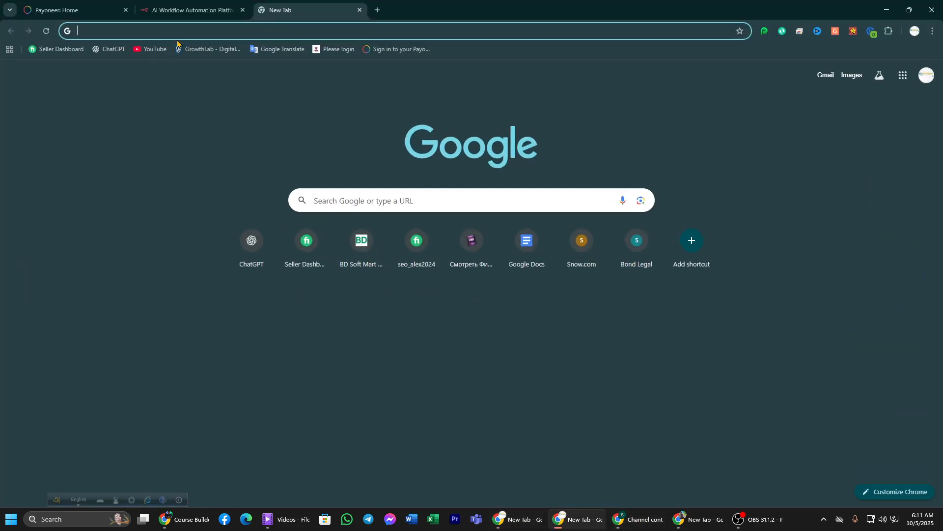
click(186, 12)
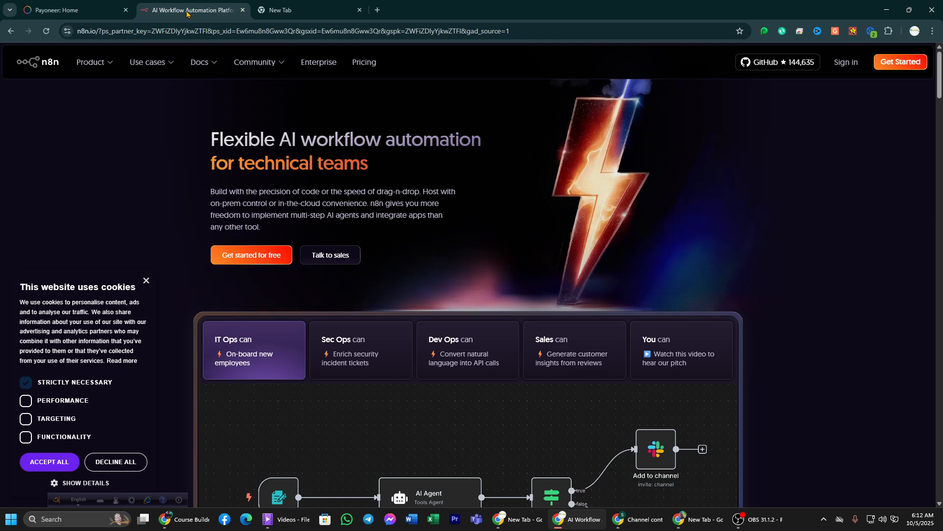
scroll(277, 287, down, 5)
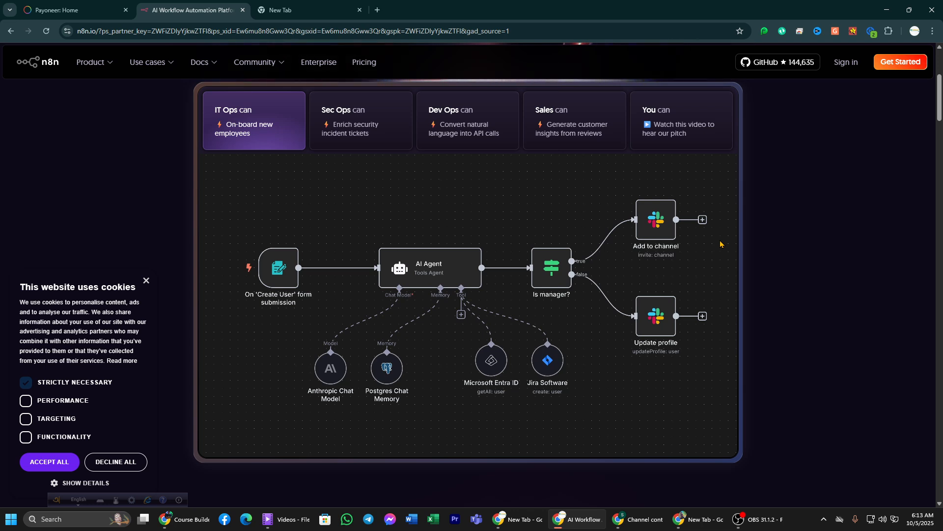
click(759, 526)
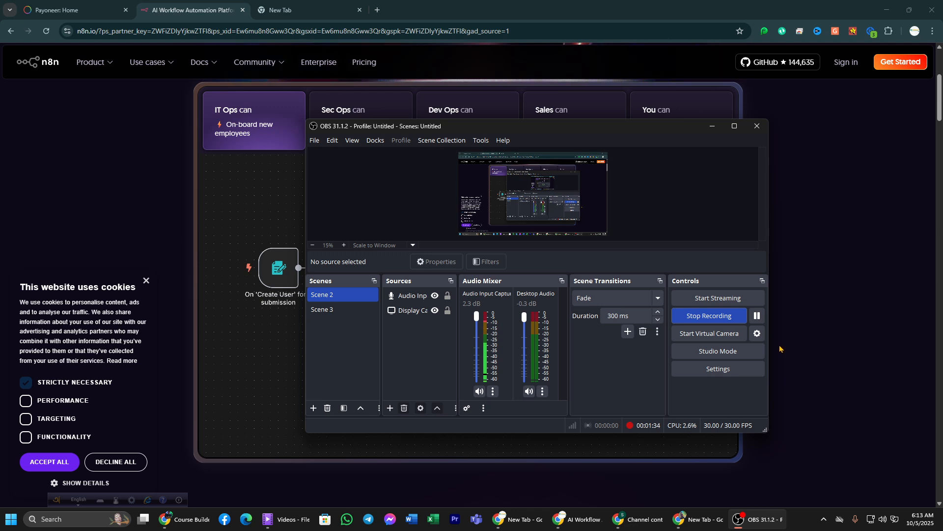
click(713, 127)
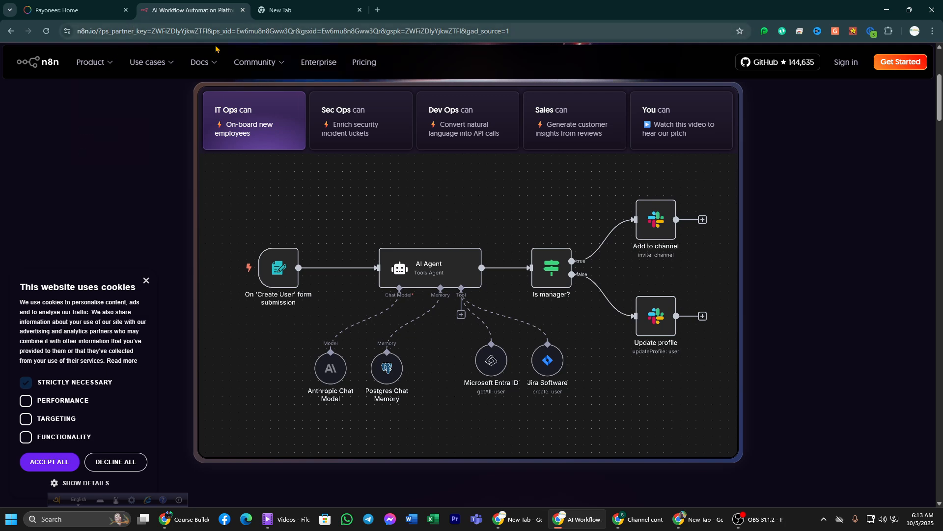
Open the n8n cloud free-trial registration form to view its fields, and return to the n8n homepage
click(901, 62)
click(200, 13)
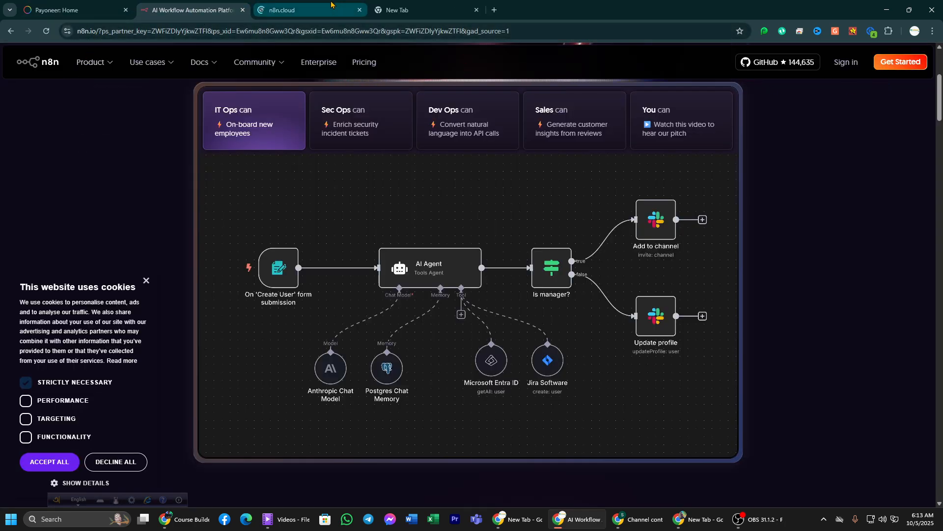
click(294, 10)
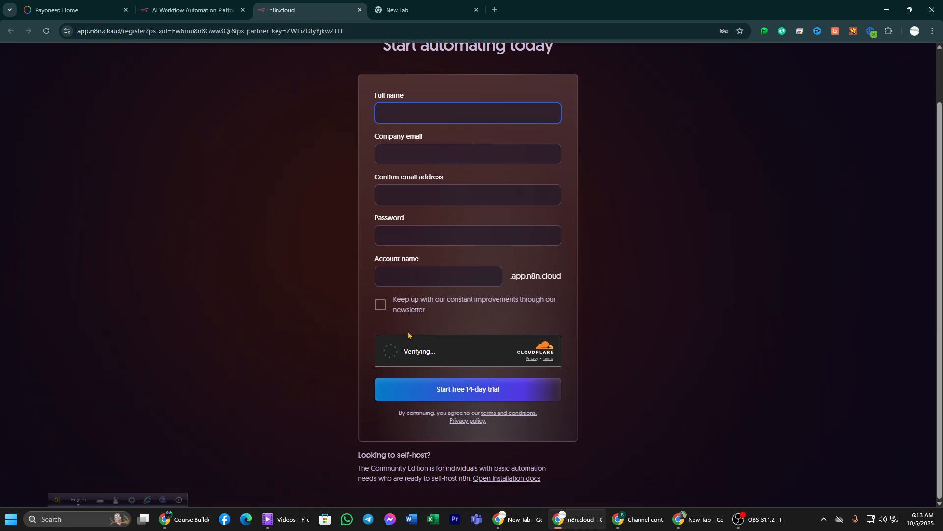
click(196, 15)
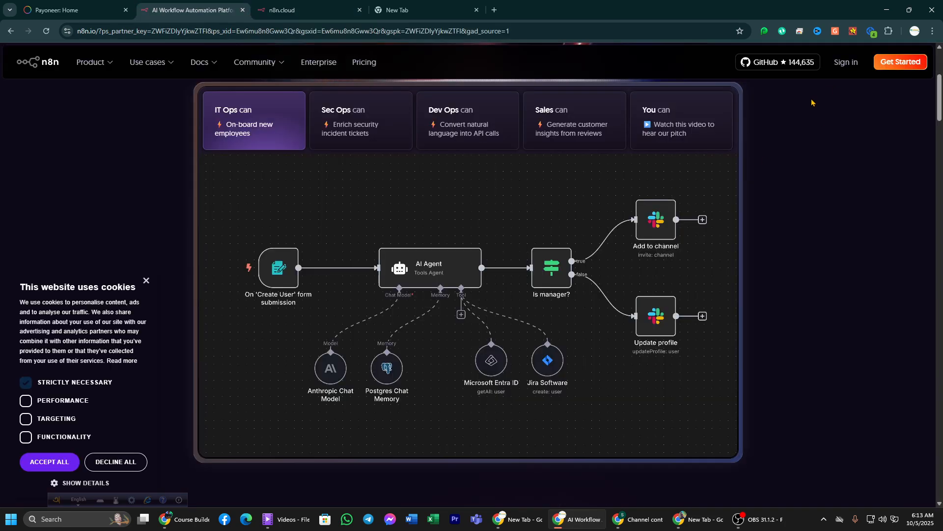
Sign in to n8n cloud with the prefilled account name and close the leftover registration page
click(842, 63)
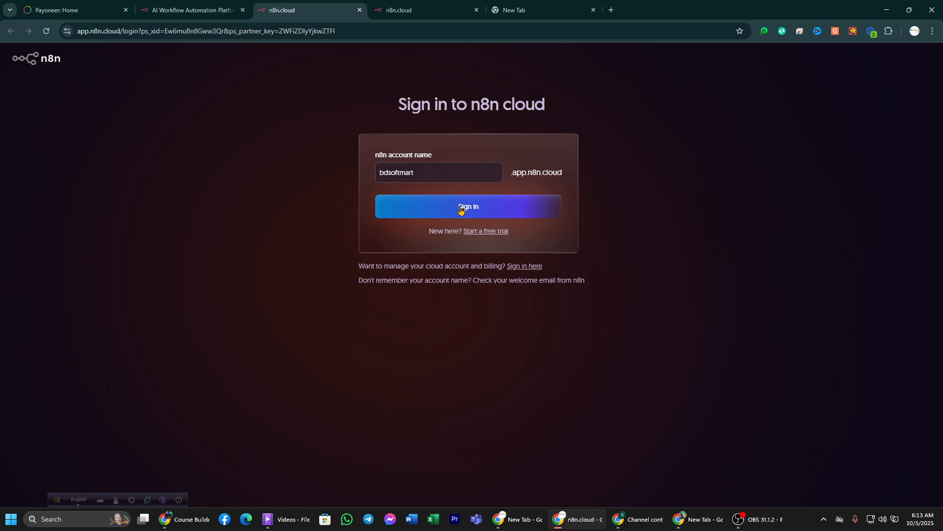
click(460, 210)
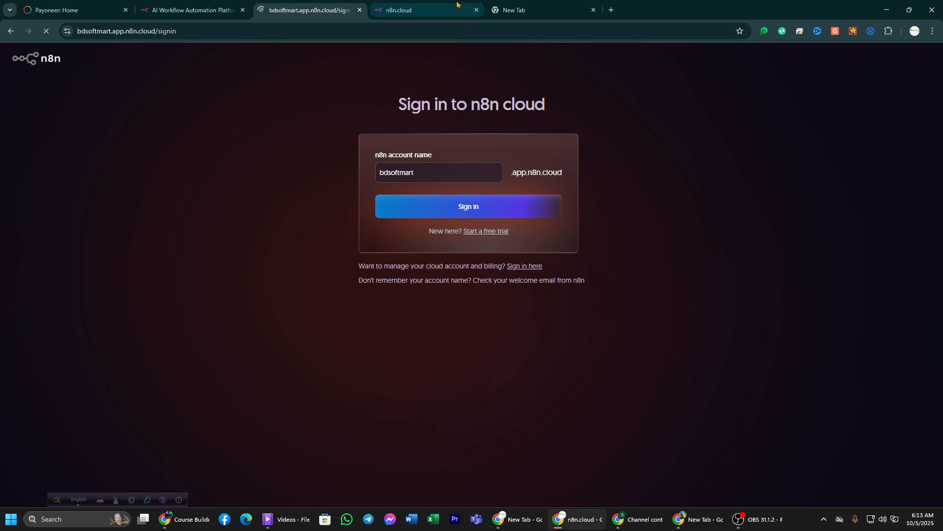
click(398, 10)
click(477, 10)
click(327, 6)
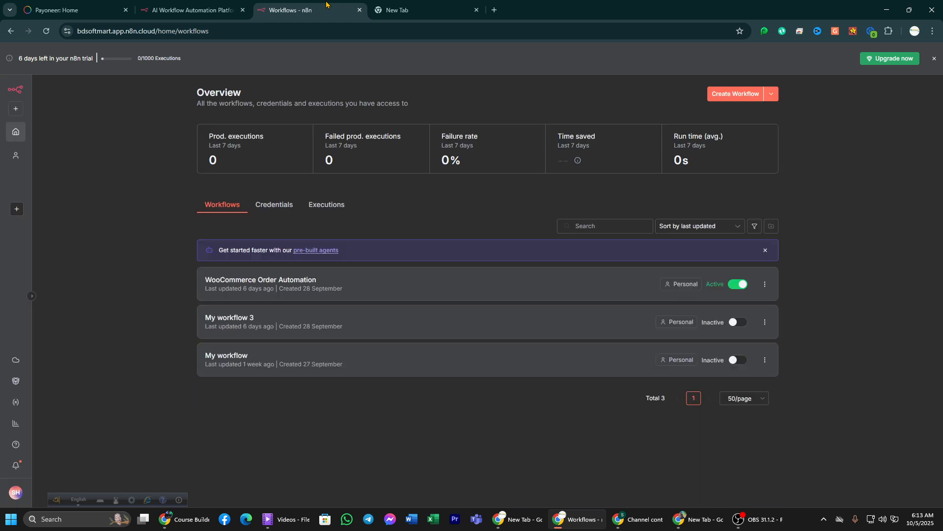
Create a new blank workflow from the Workflows overview
click(733, 100)
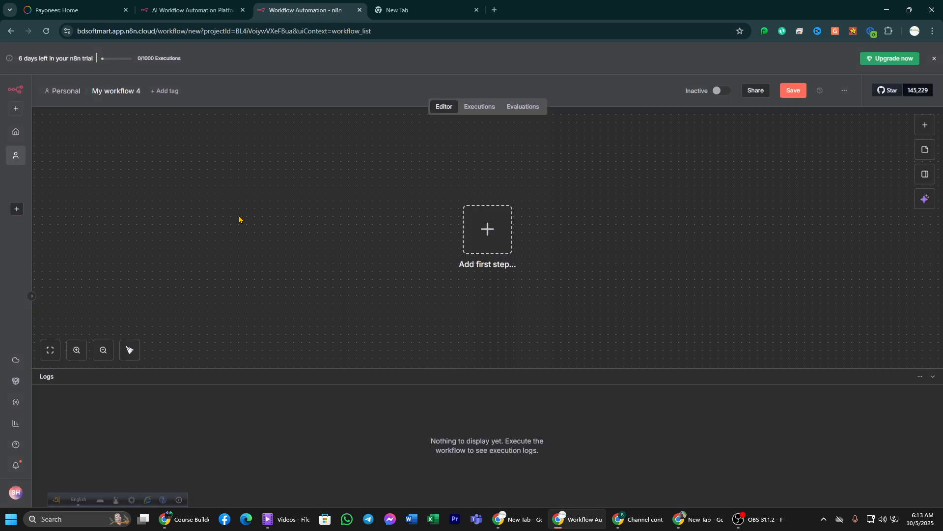
click(125, 92)
click(219, 174)
scroll(540, 201, down, 5)
scroll(517, 183, up, 4)
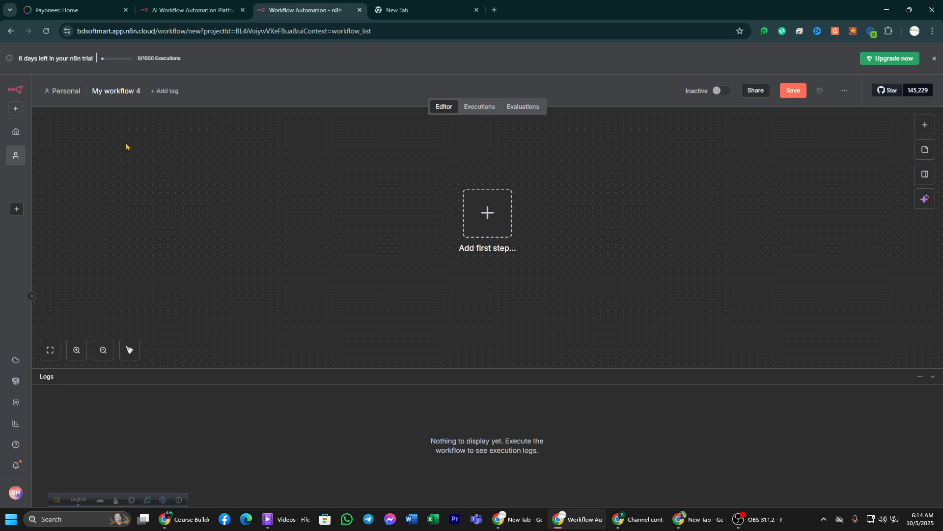
Add a manual trigger as the workflow's first step and move it toward the canvas's upper-left area
click(488, 215)
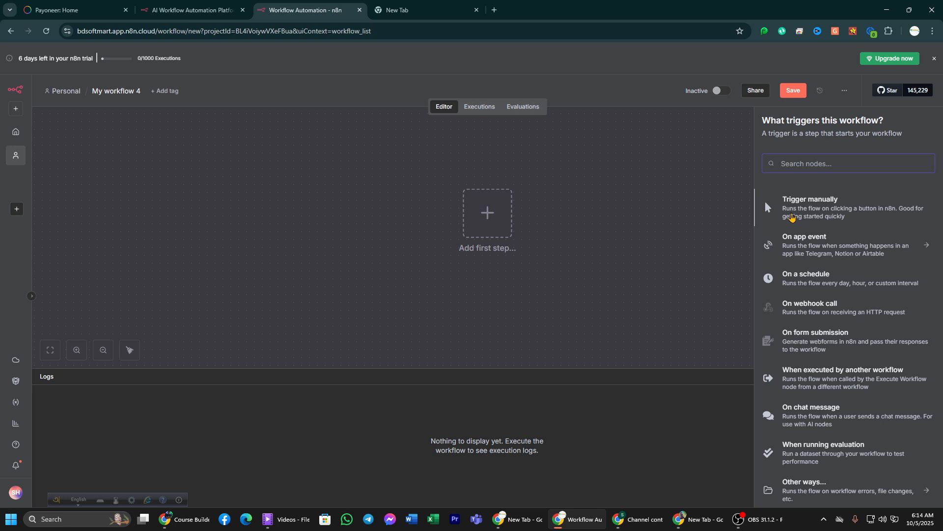
click(877, 215)
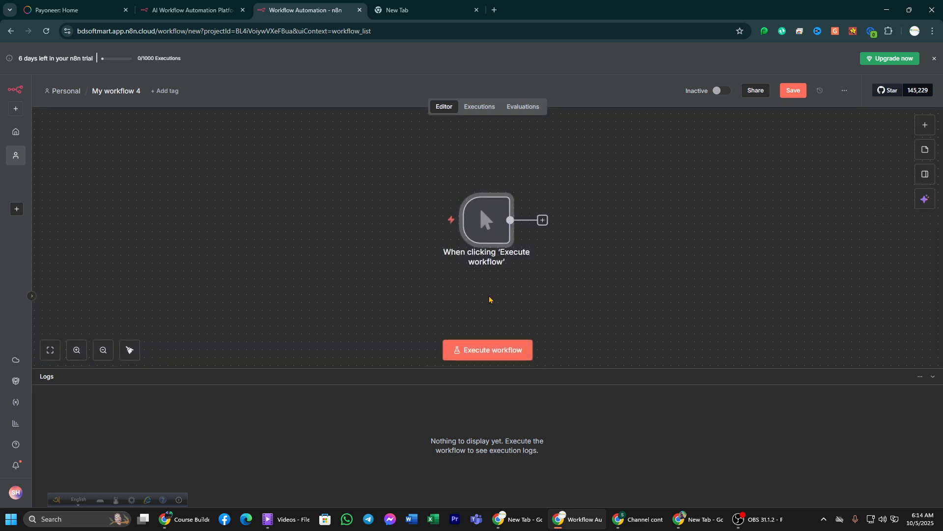
drag(483, 231, 271, 191)
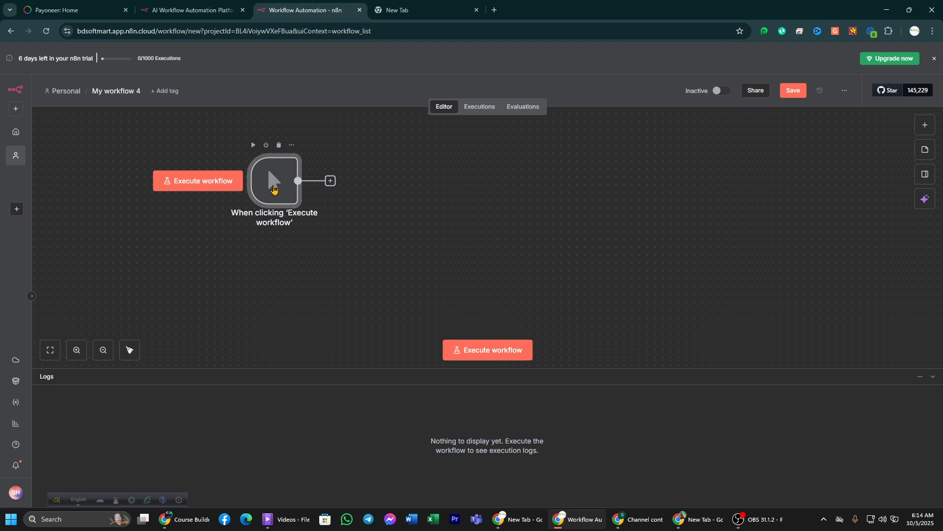
Review the manual trigger node's parameters and settings, and delete the node from the canvas
double_click(276, 187)
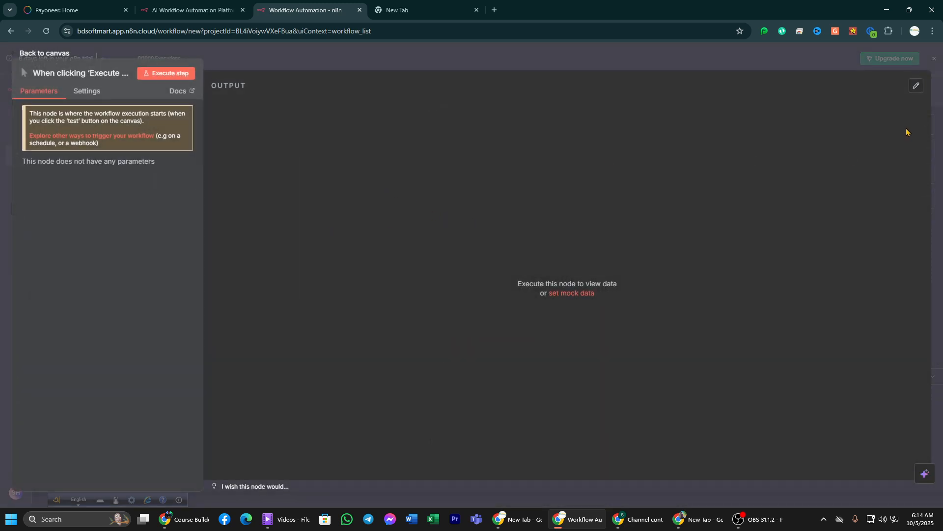
click(87, 93)
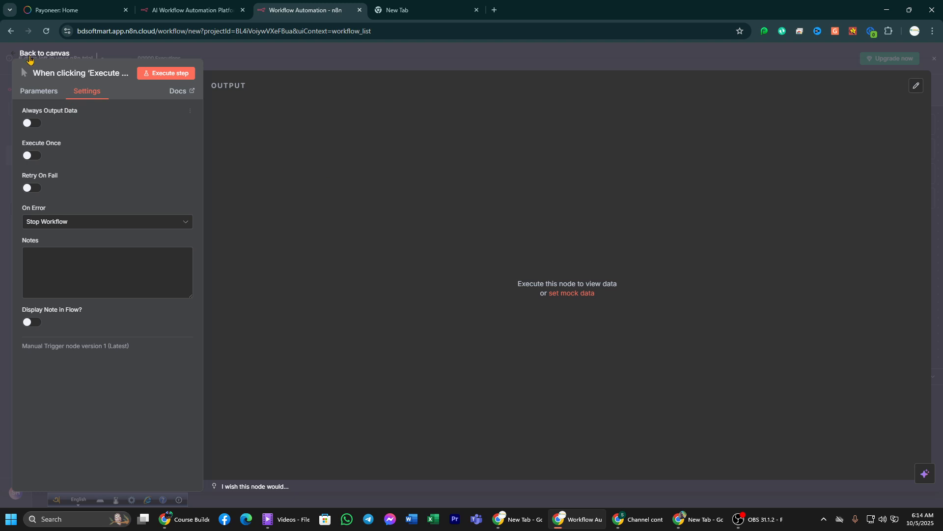
click(30, 57)
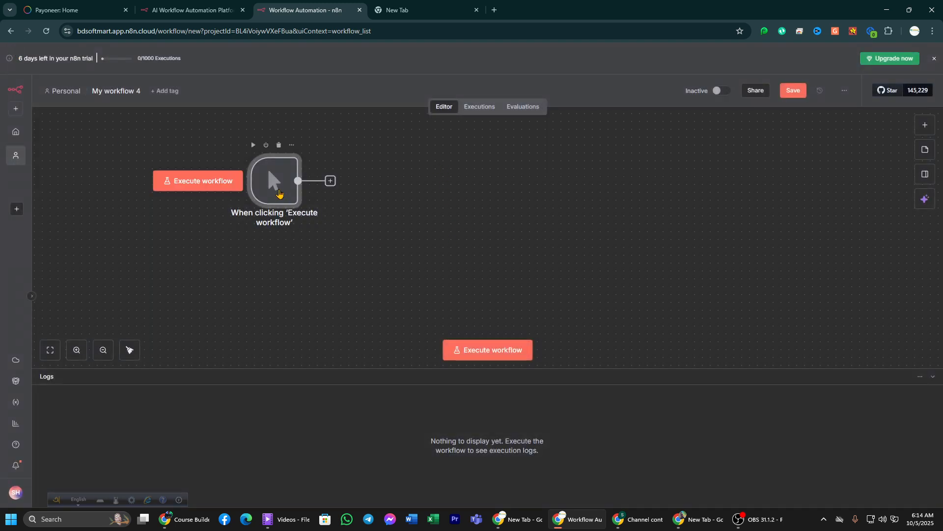
click(280, 147)
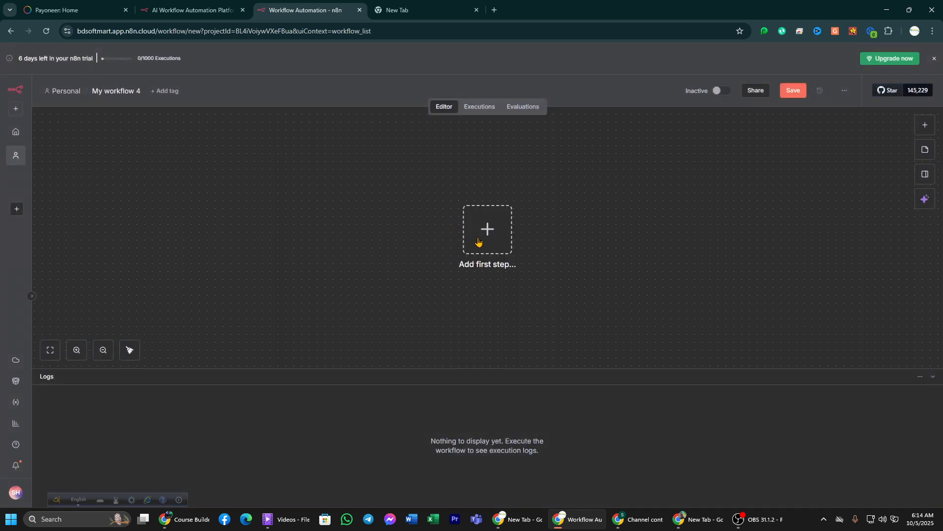
Add an On chat message trigger as the workflow's first step
click(501, 238)
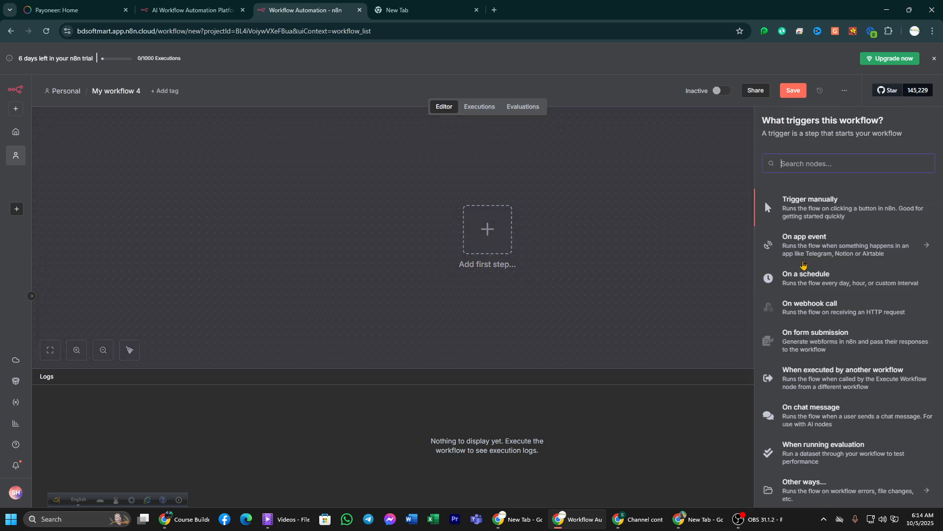
scroll(845, 226, down, 1)
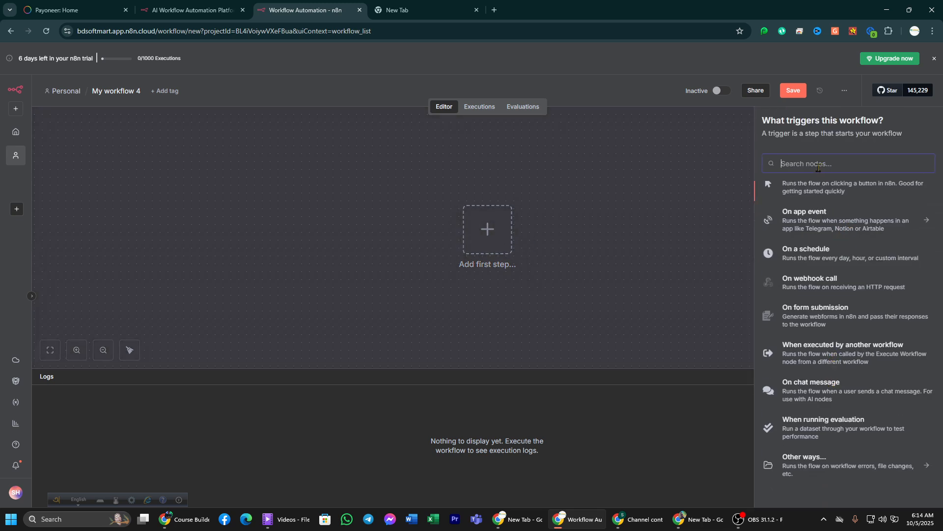
text(re)
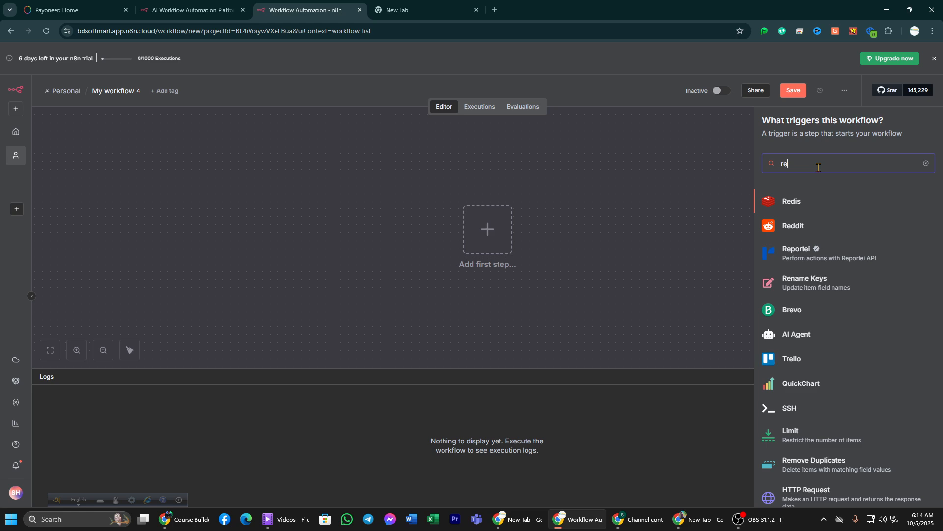
key(BackSpace)
key(BackSpace)
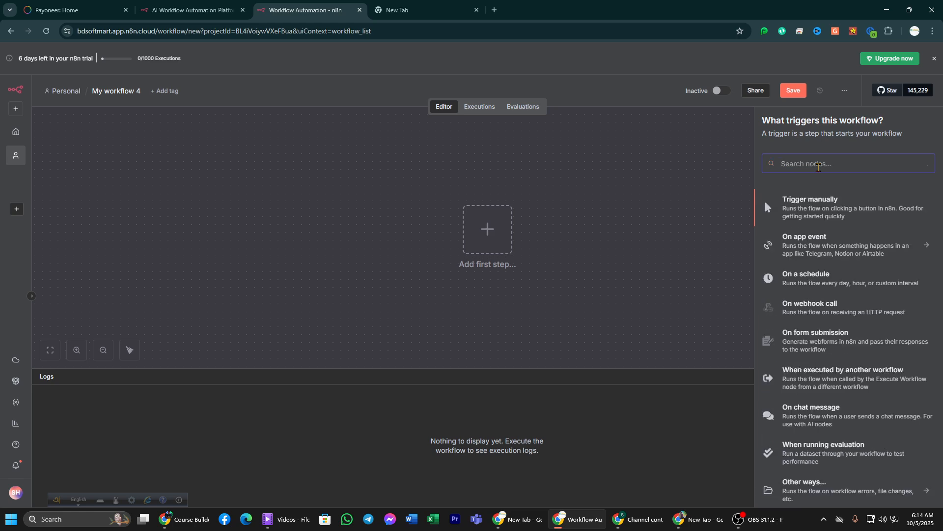
click(842, 419)
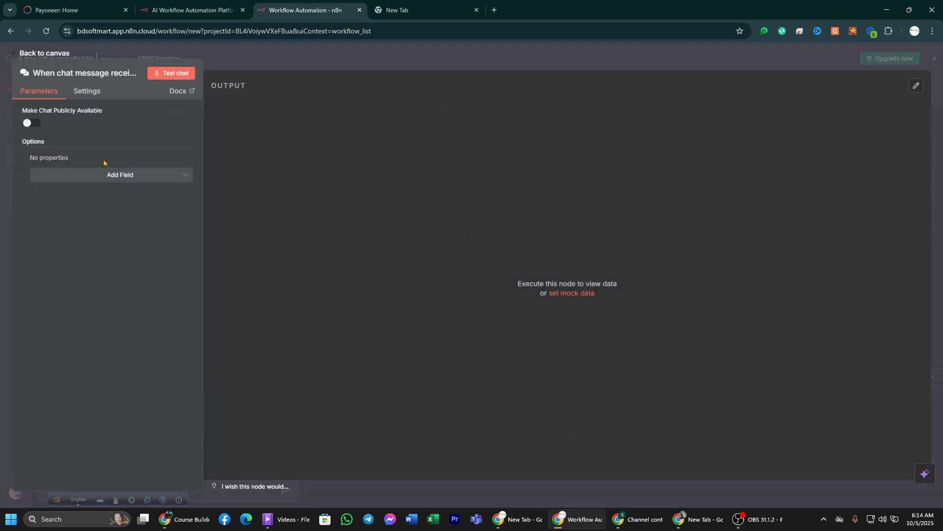
Test the chat trigger by sending the message "hi" in the workflow chat
click(170, 73)
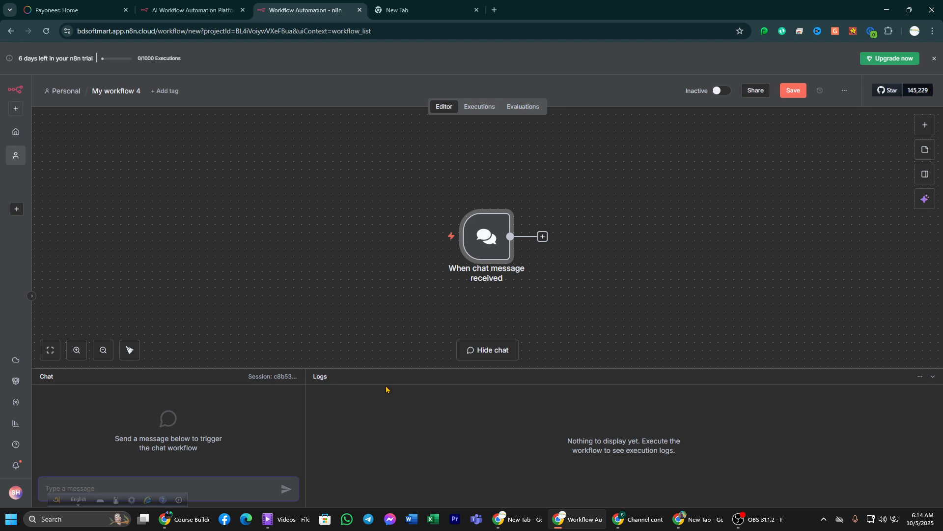
text(hi)
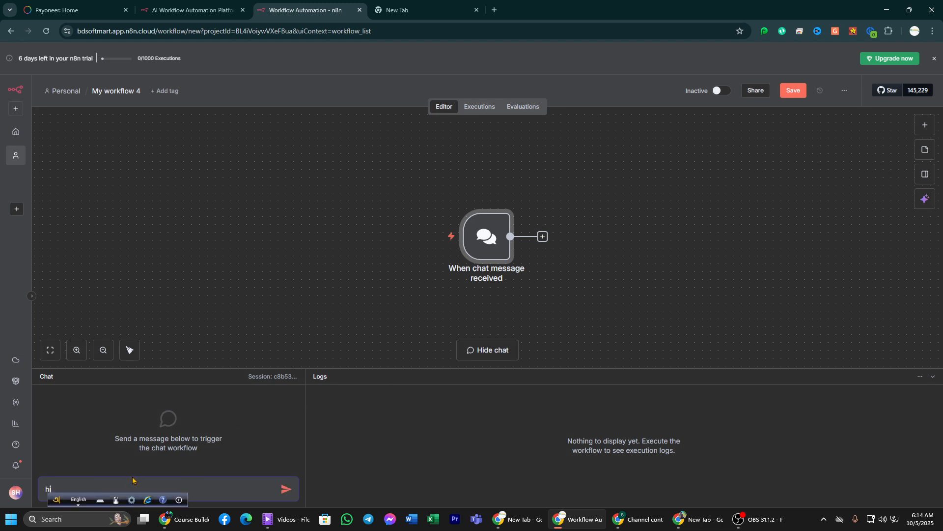
key(Return)
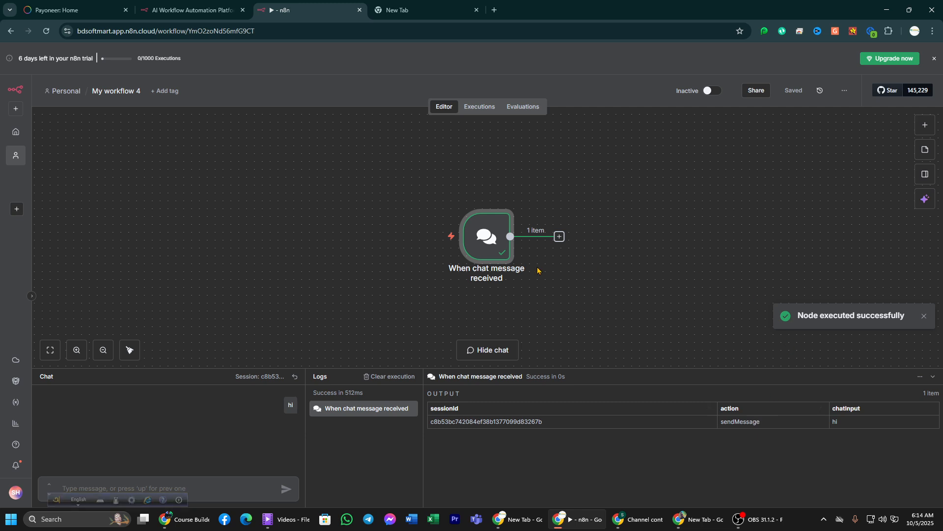
Add an AI Agent node after the chat message trigger
click(559, 237)
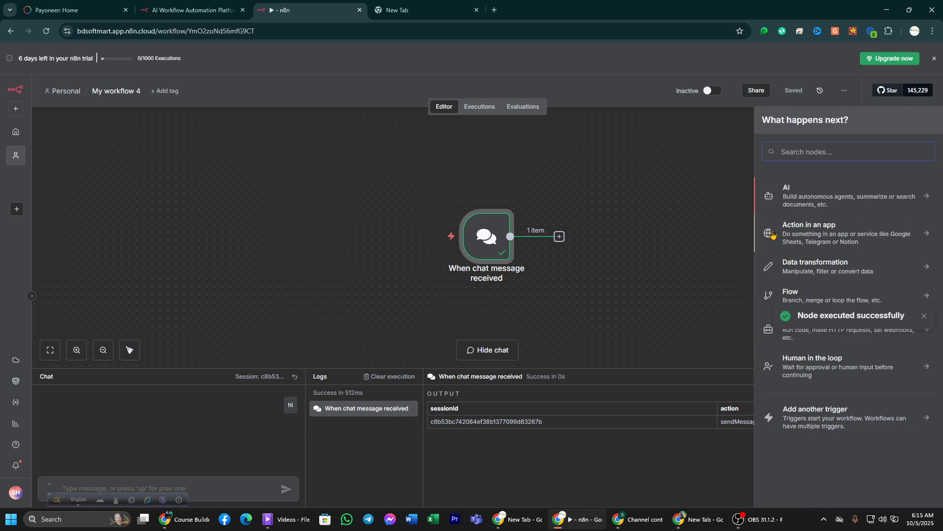
click(792, 197)
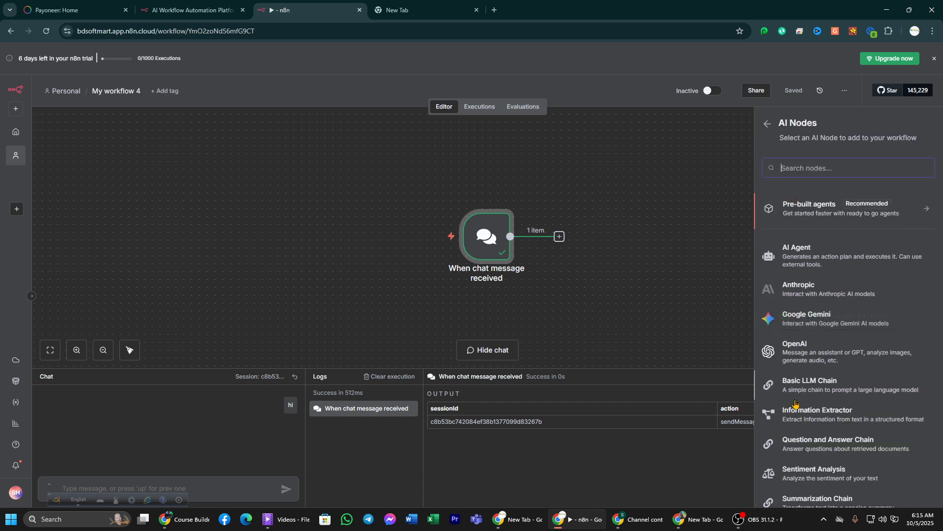
click(796, 254)
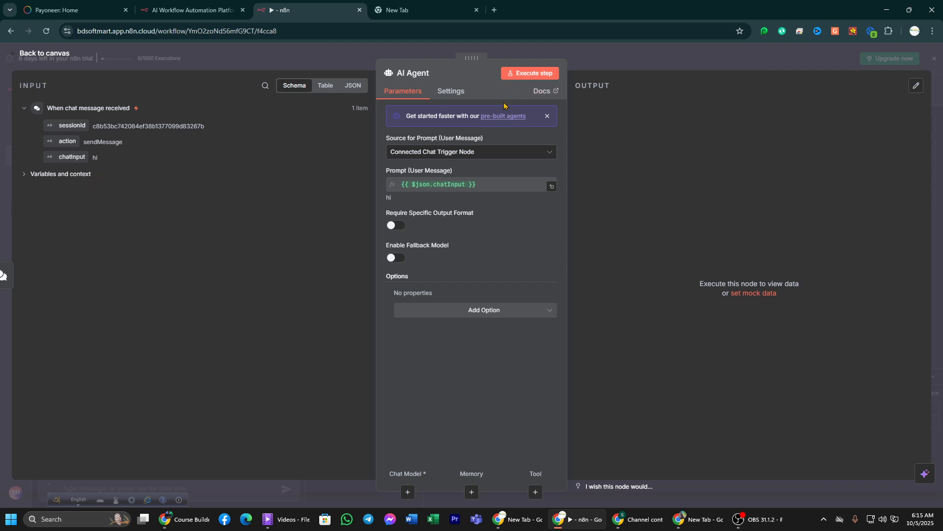
Map the trigger's chatInput value into the AI Agent's Source for Prompt (User Message) and try executing the node
drag(69, 156, 432, 154)
click(665, 176)
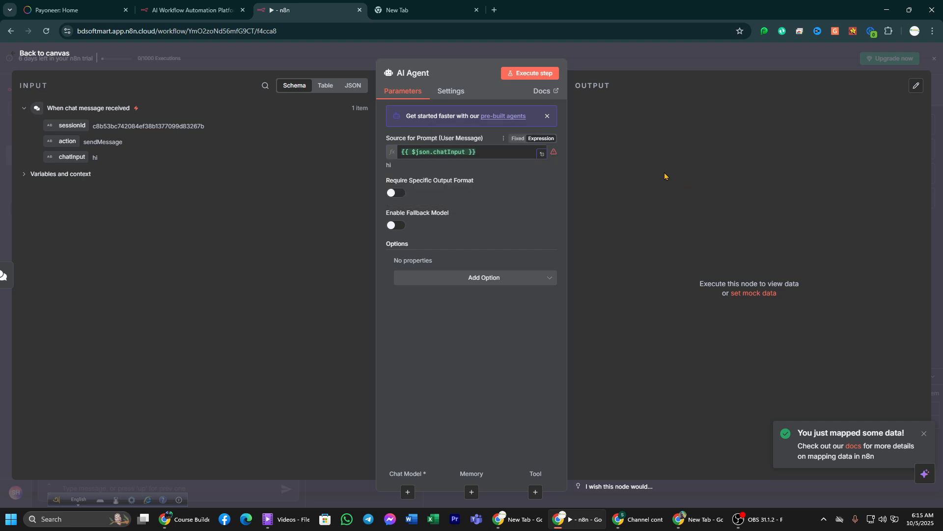
click(530, 73)
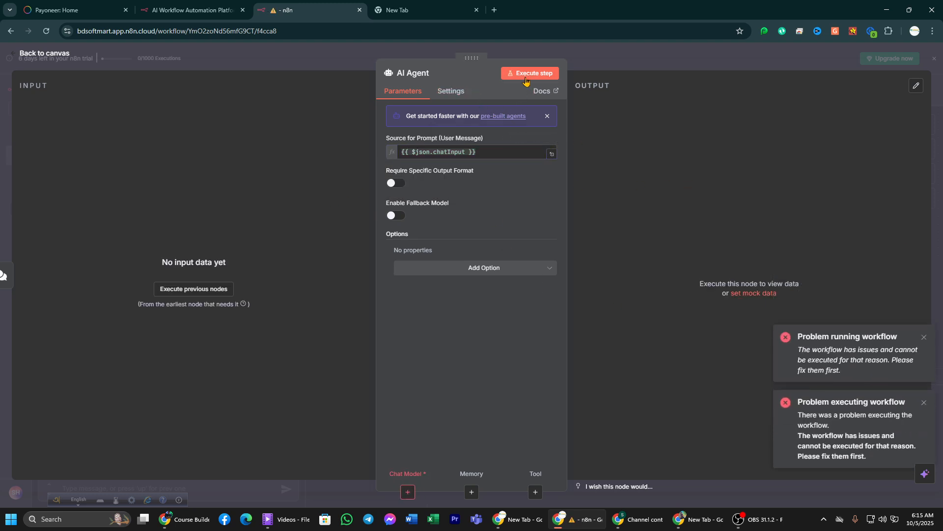
Check the AI Agent's prompt expression, retry the node, return to the workflow canvas and dismiss both error notifications
click(463, 151)
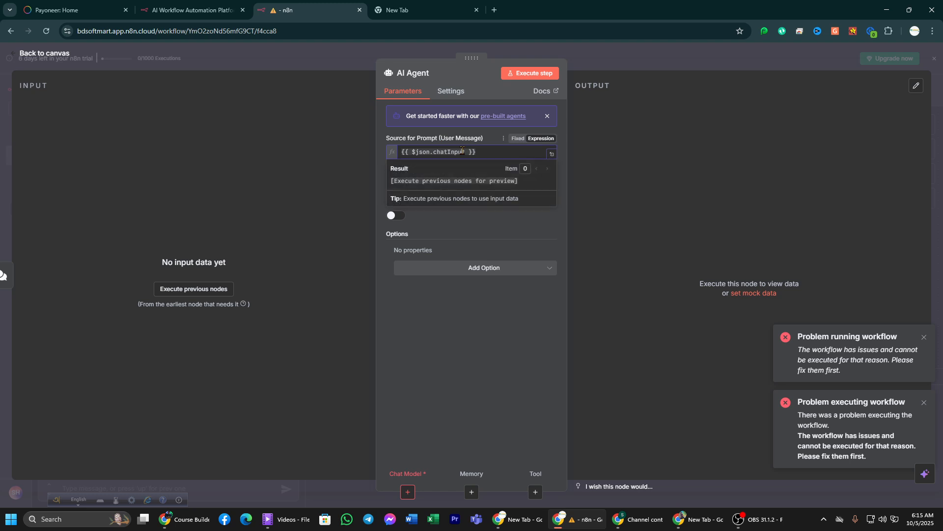
triple_click(462, 152)
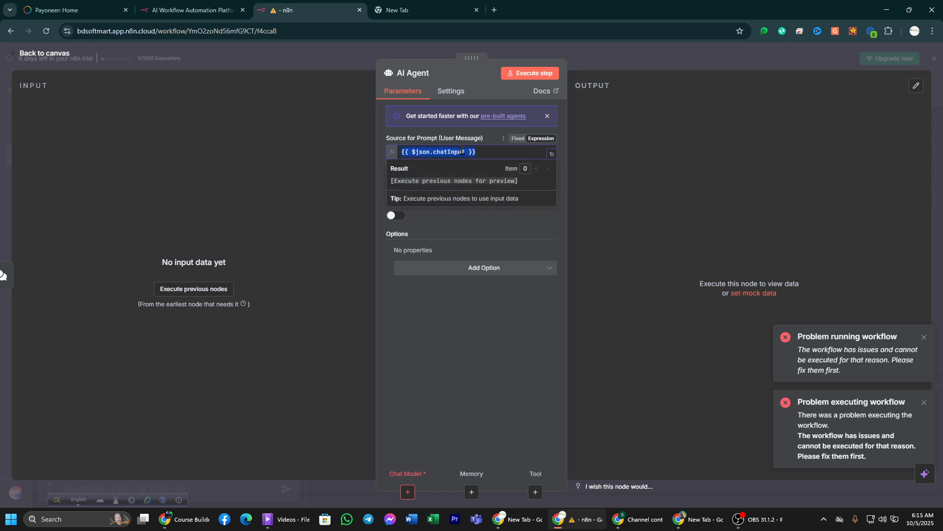
click(520, 76)
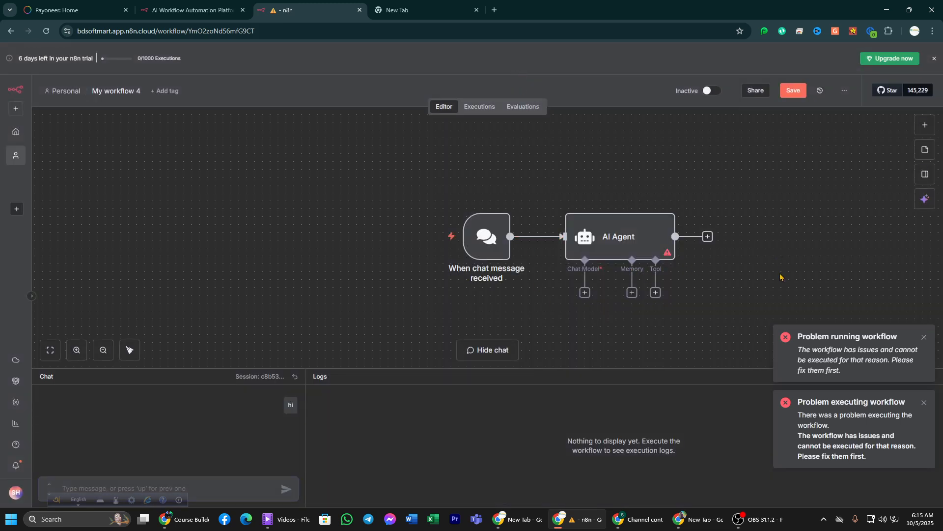
click(924, 338)
click(924, 402)
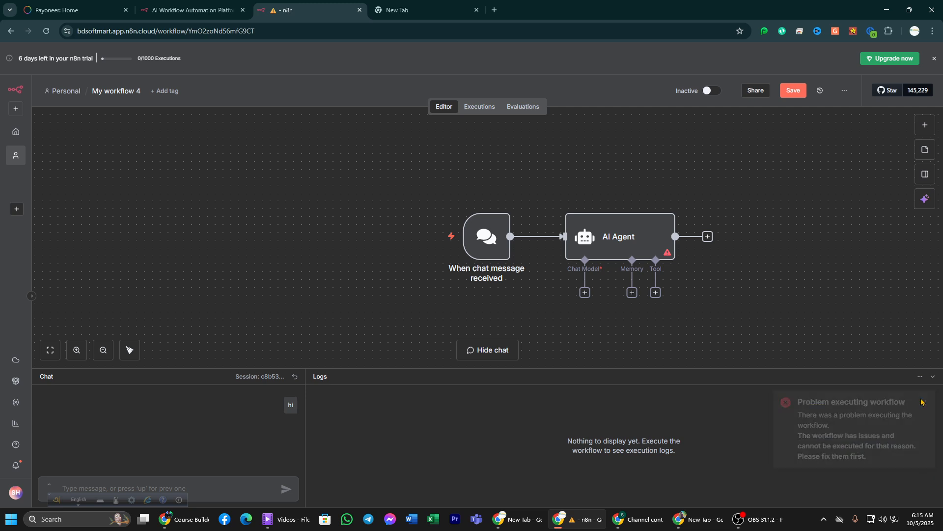
Rearrange the canvas so the AI Agent node sits above and farther from the chat message trigger
drag(628, 244, 659, 197)
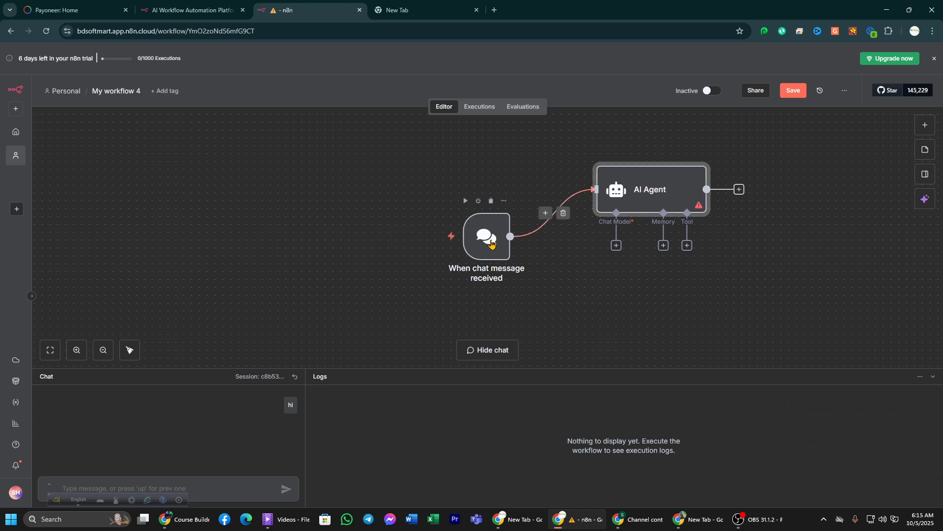
drag(491, 245, 436, 244)
drag(661, 194, 645, 202)
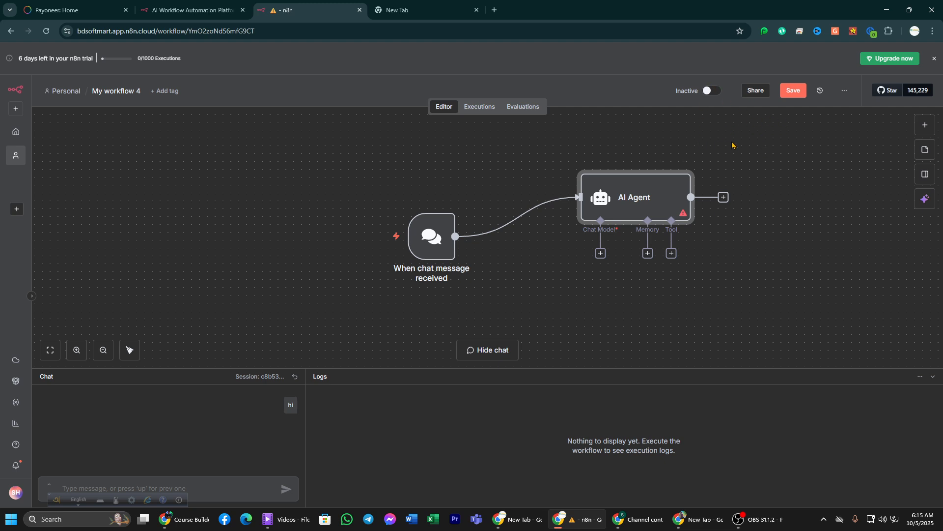
Add a Google Gemini Chat Model as the AI Agent's chat model
click(601, 254)
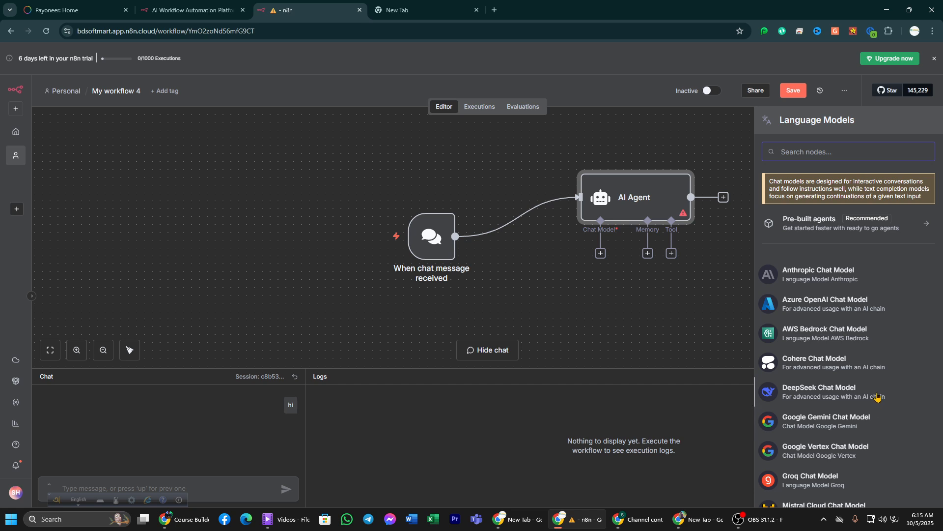
scroll(793, 469, down, 3)
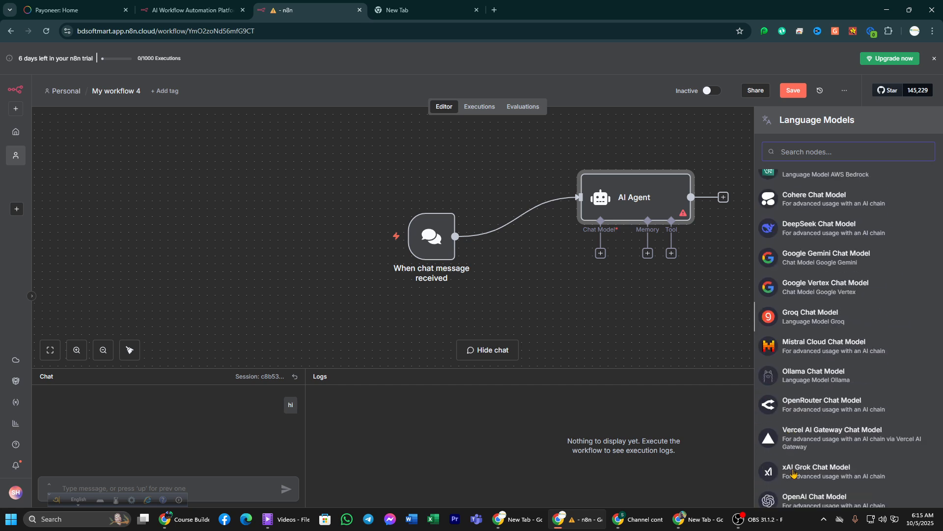
scroll(793, 472, down, 2)
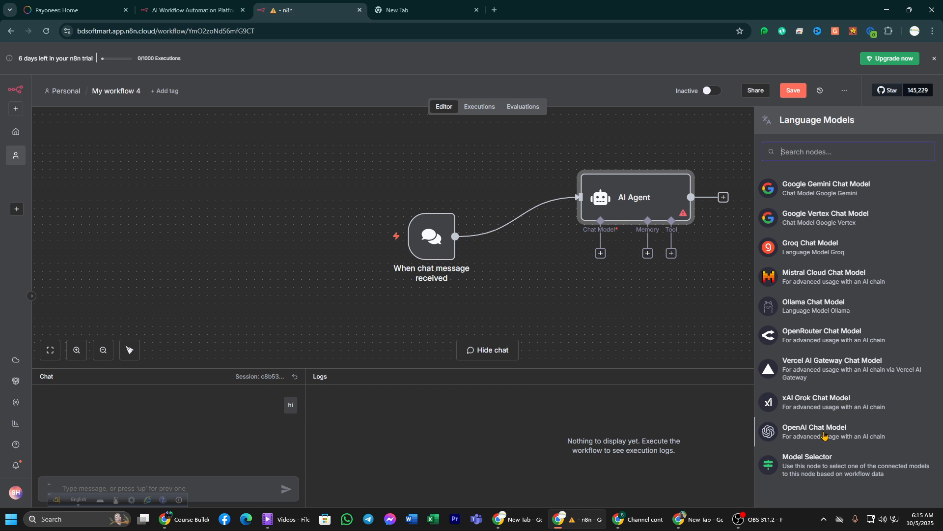
scroll(825, 422, up, 3)
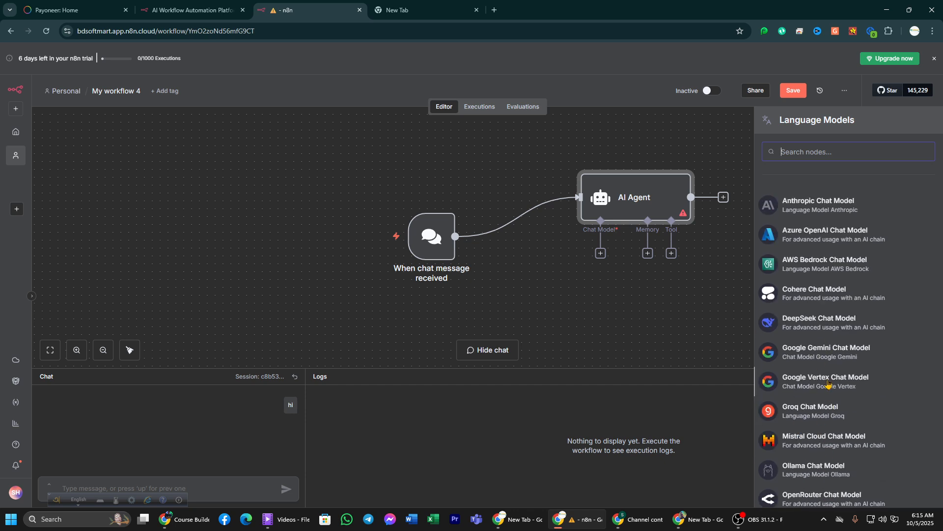
click(818, 355)
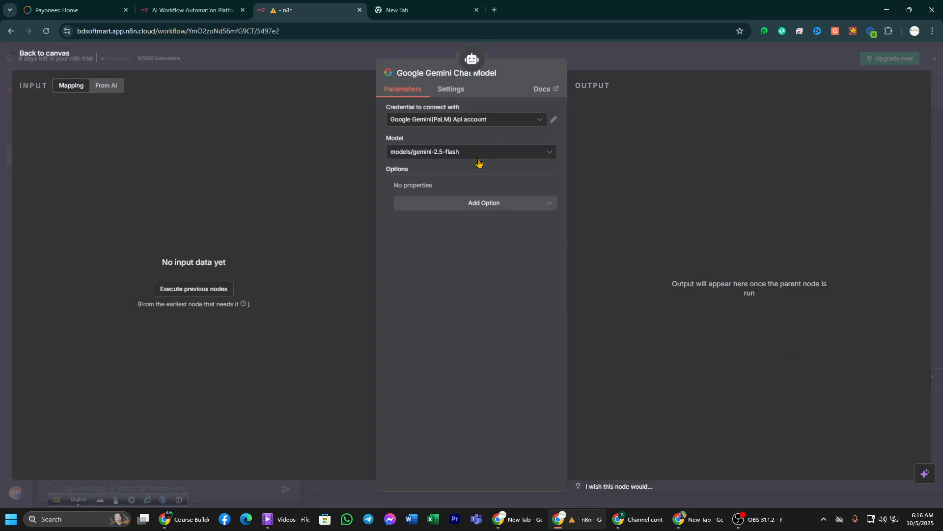
Start a new Google Gemini(PaLM) Api credential for the chat model and select the prefilled API key
click(462, 119)
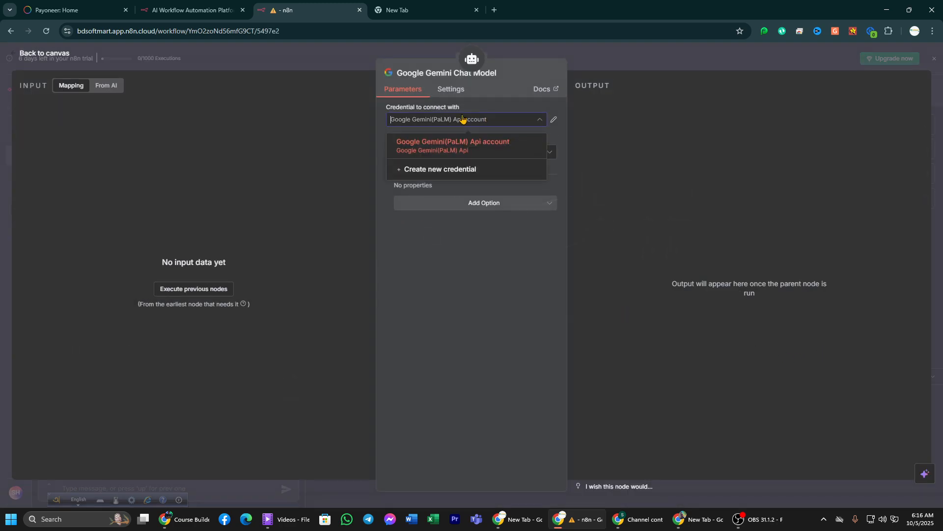
click(417, 178)
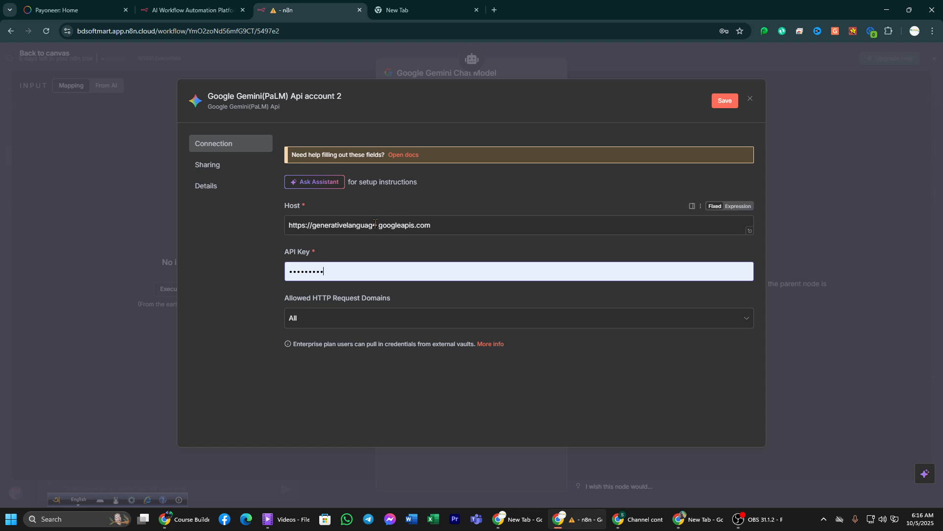
triple_click(429, 226)
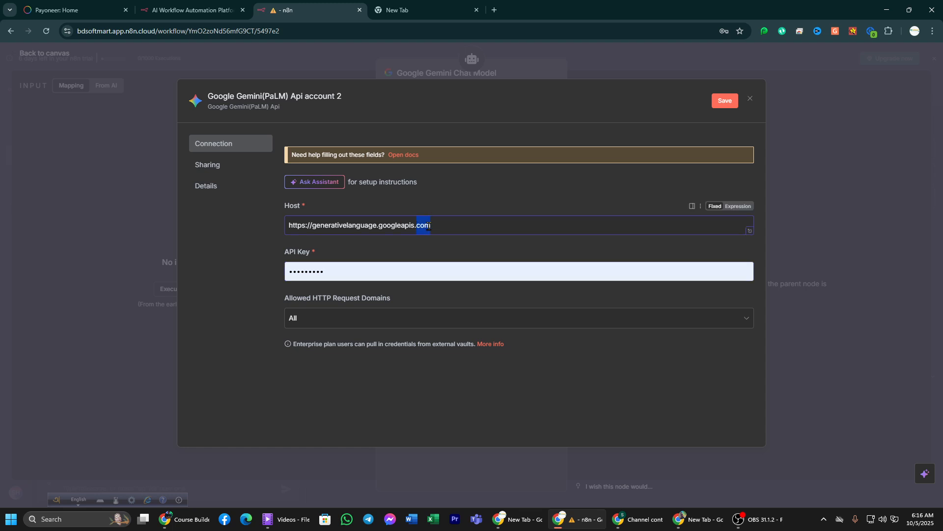
double_click(338, 271)
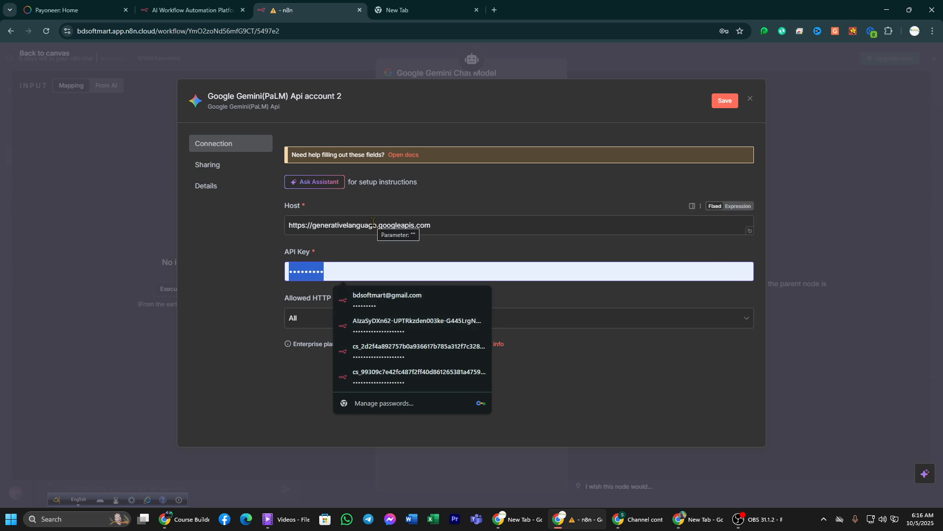
Open a browser window under a different Chrome profile
key(ctrl+Tab)
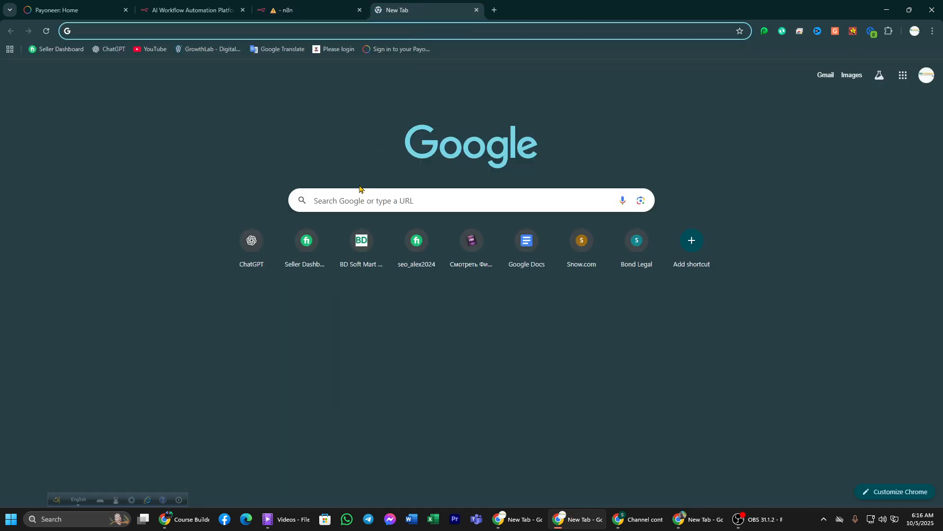
click(349, 210)
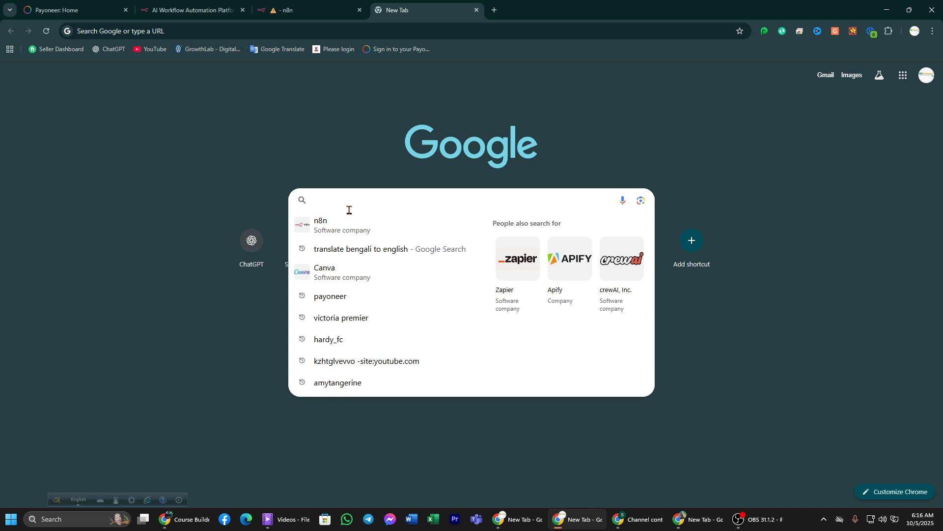
click(495, 10)
click(914, 31)
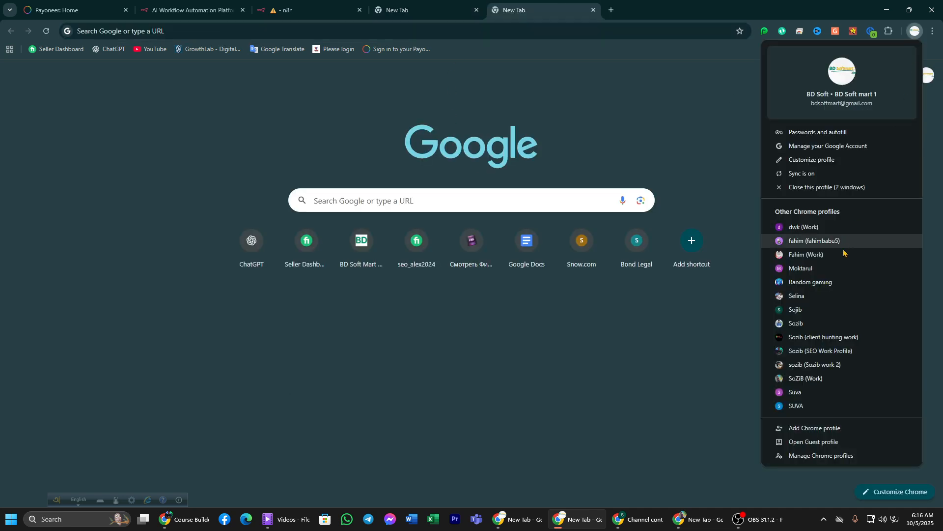
key(ctrl+shift+Tab)
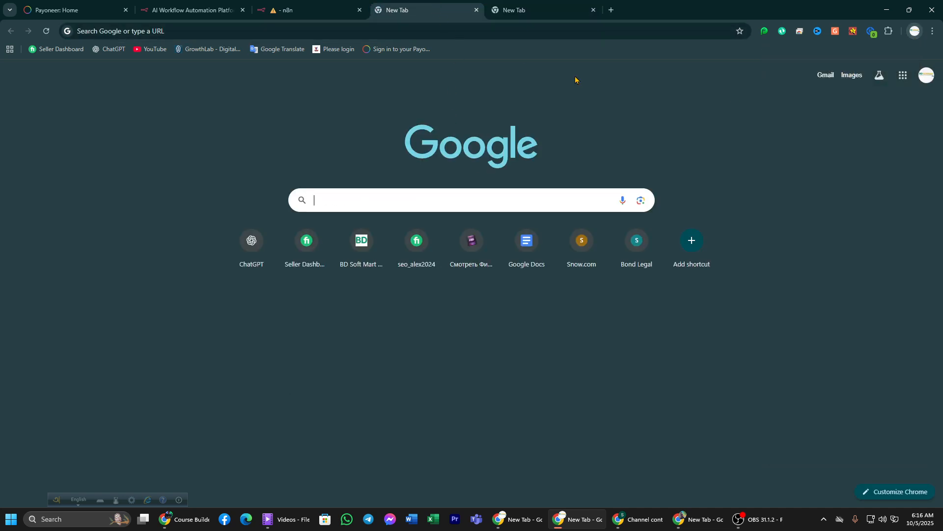
click(914, 31)
click(825, 365)
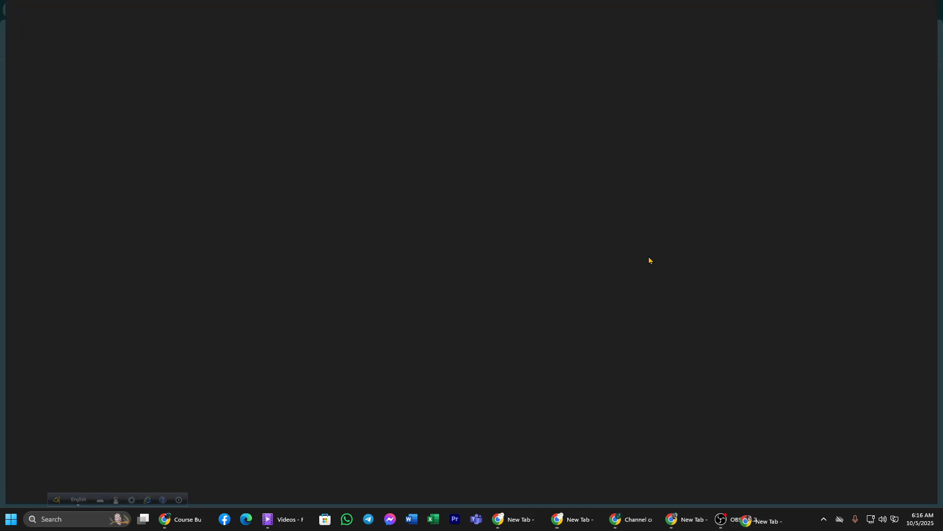
Open Google Gemini and an additional blank tab in the other profile's window
click(209, 48)
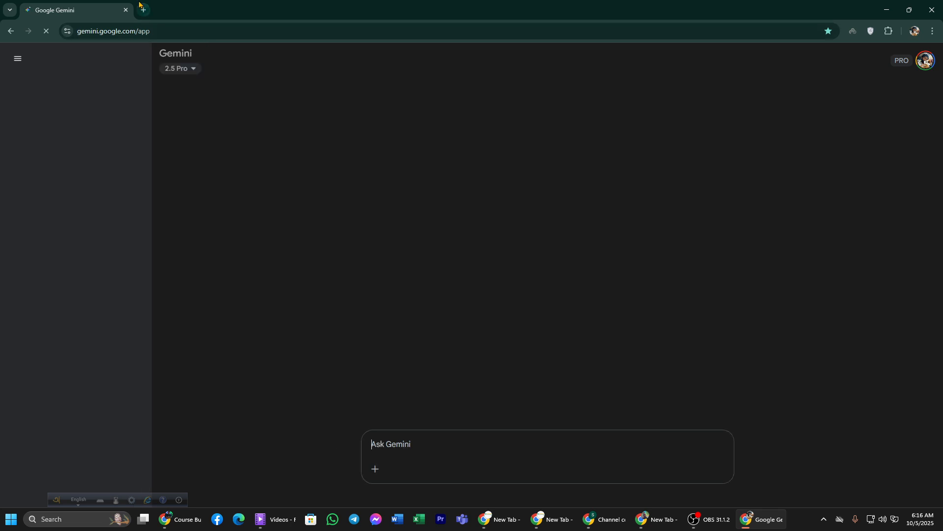
click(143, 10)
click(95, 4)
click(170, 9)
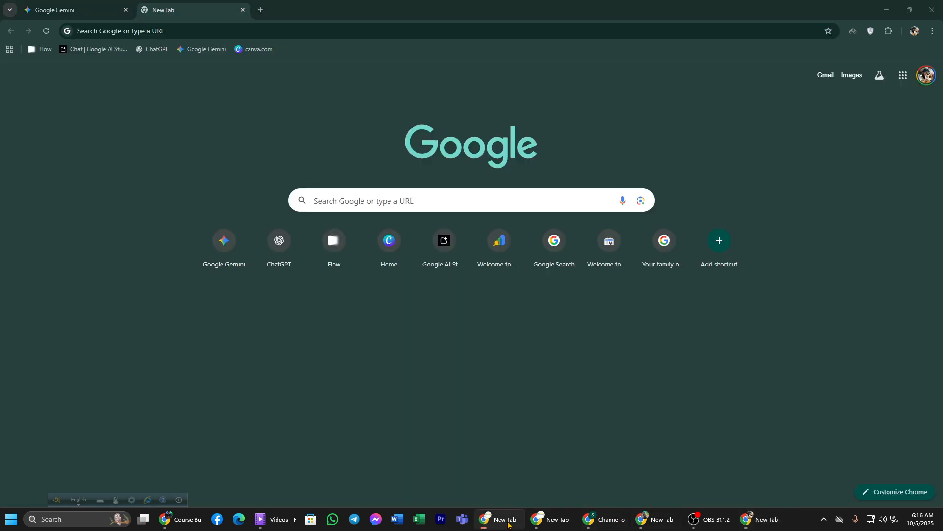
Return to the n8n credential setup and read through its linked Google credentials documentation for the Gemini API key
click(544, 520)
click(305, 6)
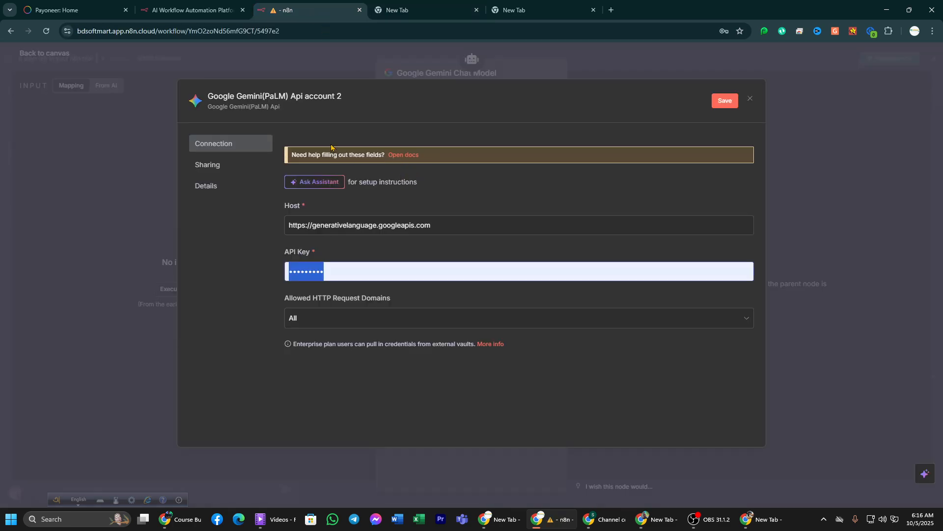
click(411, 155)
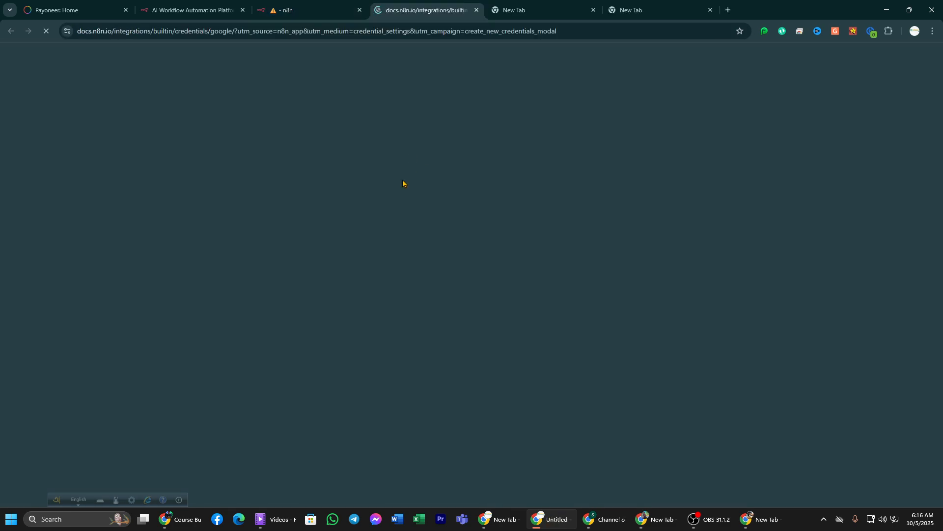
scroll(407, 175, down, 9)
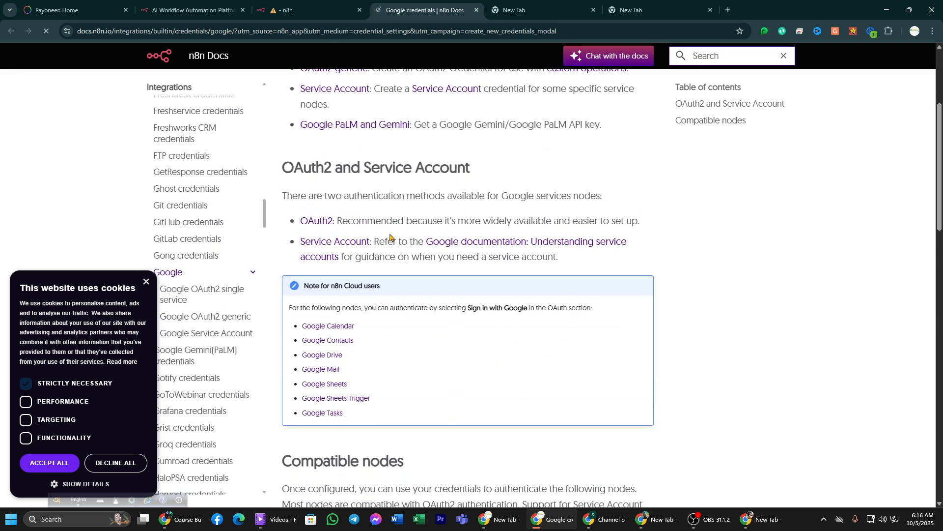
scroll(390, 217, down, 12)
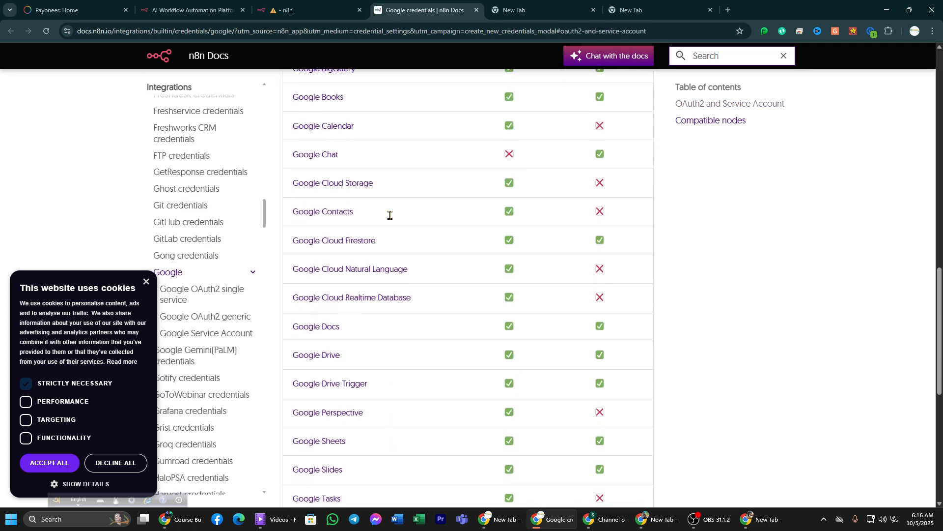
click(146, 282)
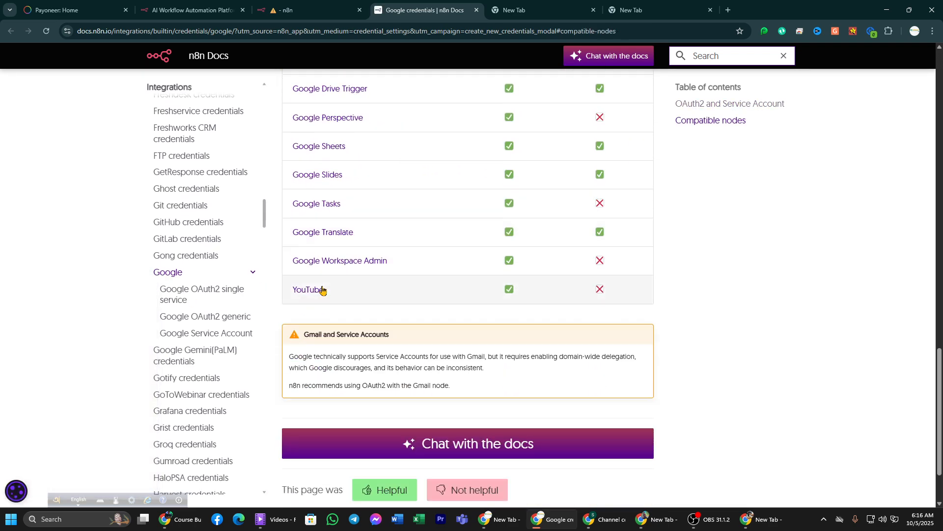
scroll(319, 291, down, 2)
scroll(384, 295, up, 14)
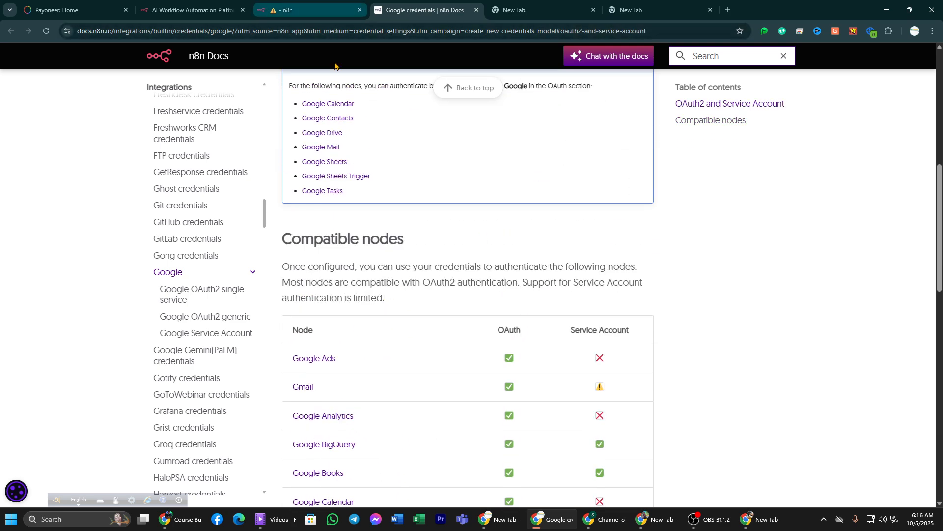
scroll(467, 258, up, 3)
scroll(465, 253, up, 5)
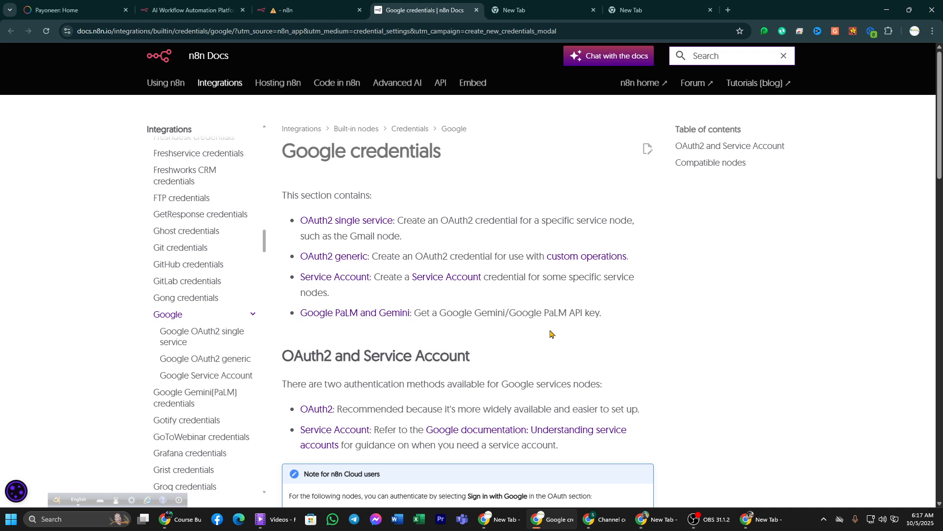
Switch to the other Chrome profile's window, search Google for "gemini api key" and open the Google Gemini API result
click(761, 519)
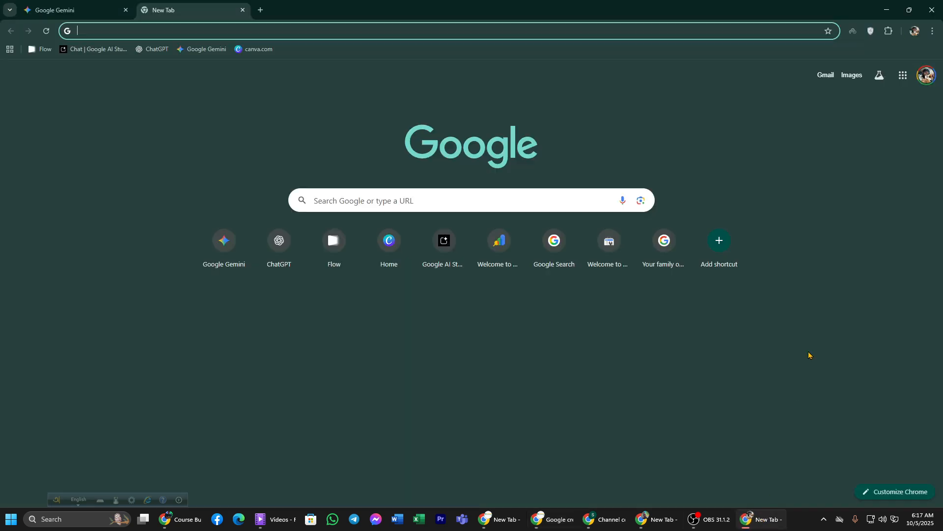
text(g)
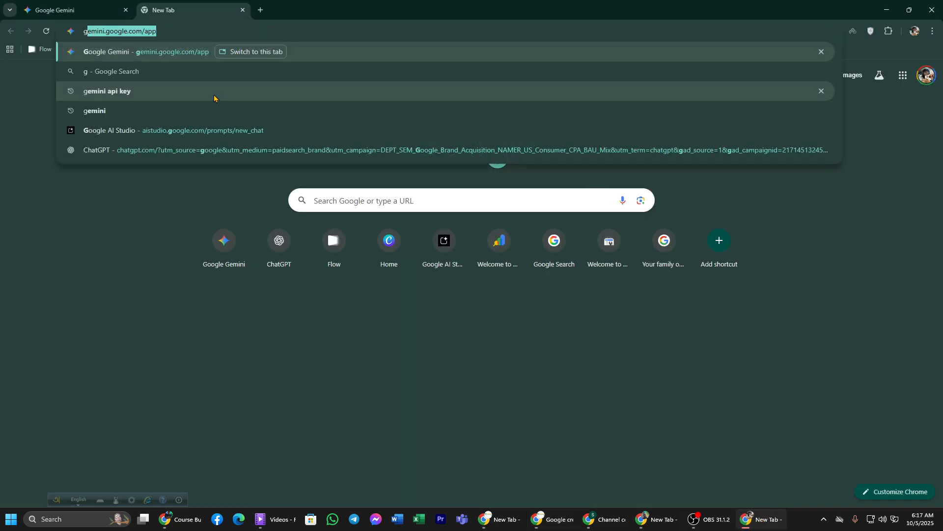
text(emni a)
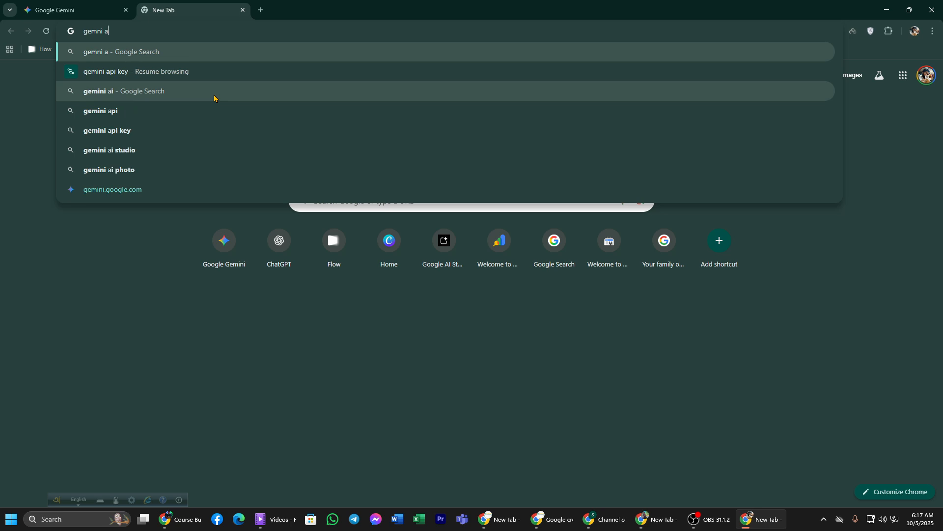
key(Down)
click(208, 77)
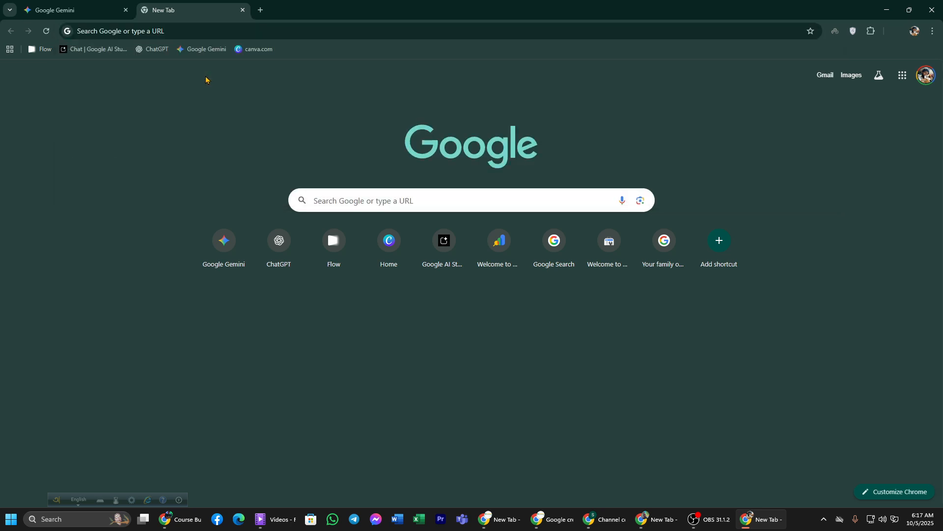
click(836, 136)
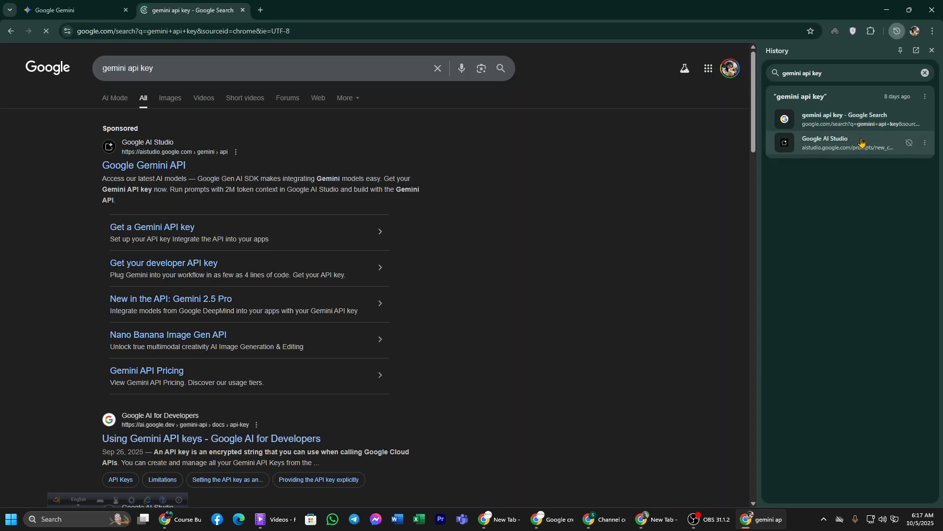
click(153, 170)
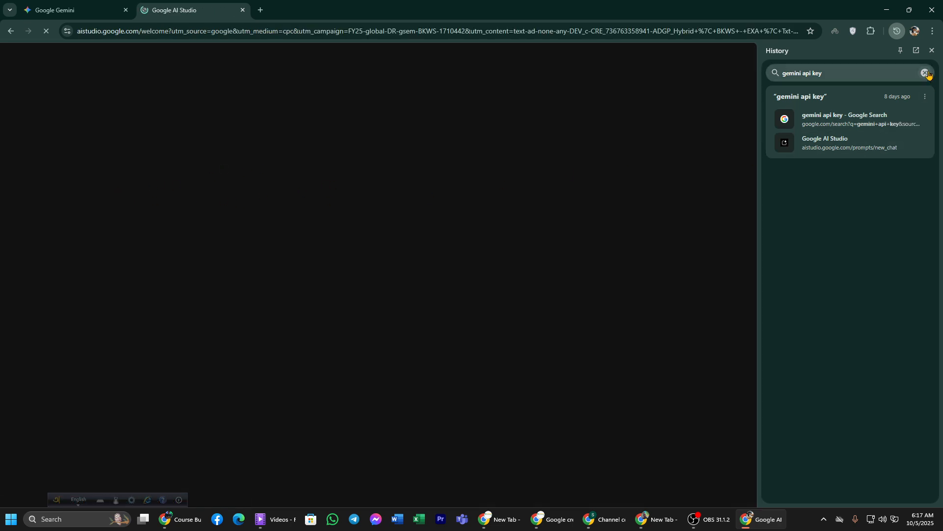
Close the browser history panel, enter Google AI Studio and open its API keys page
click(932, 50)
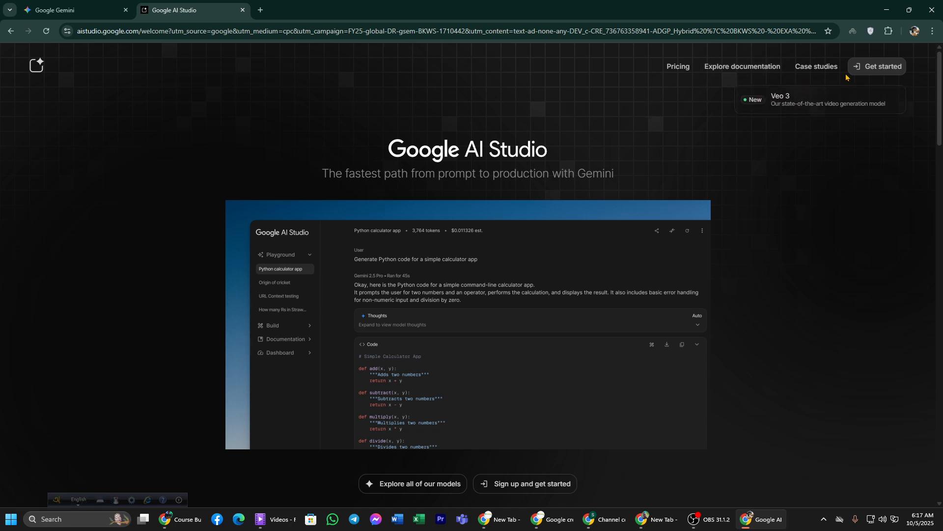
click(867, 71)
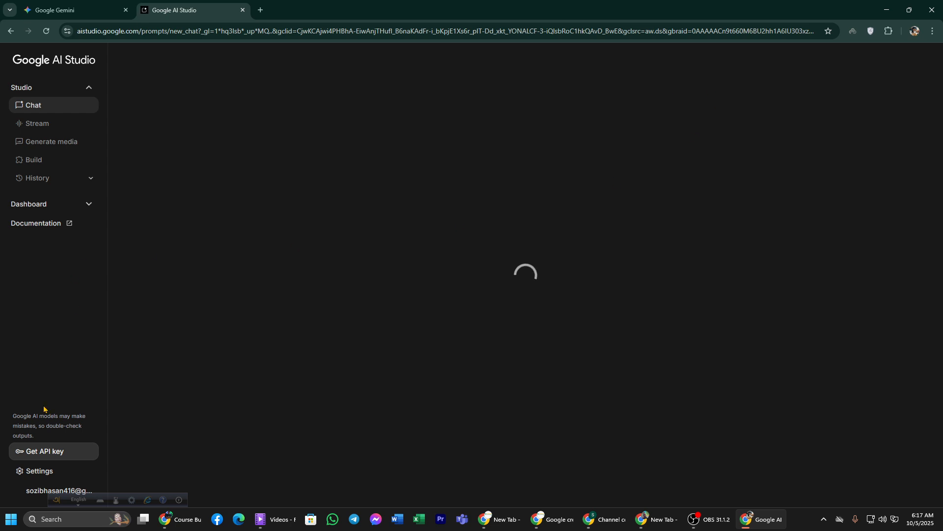
click(51, 460)
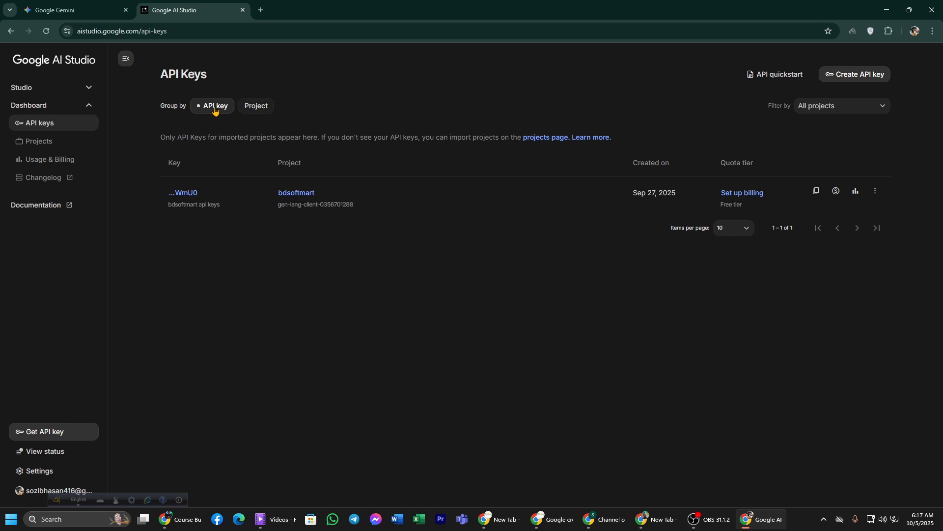
Create an API key named "sm official it" in the bdsoftmart project and copy the new key
click(833, 76)
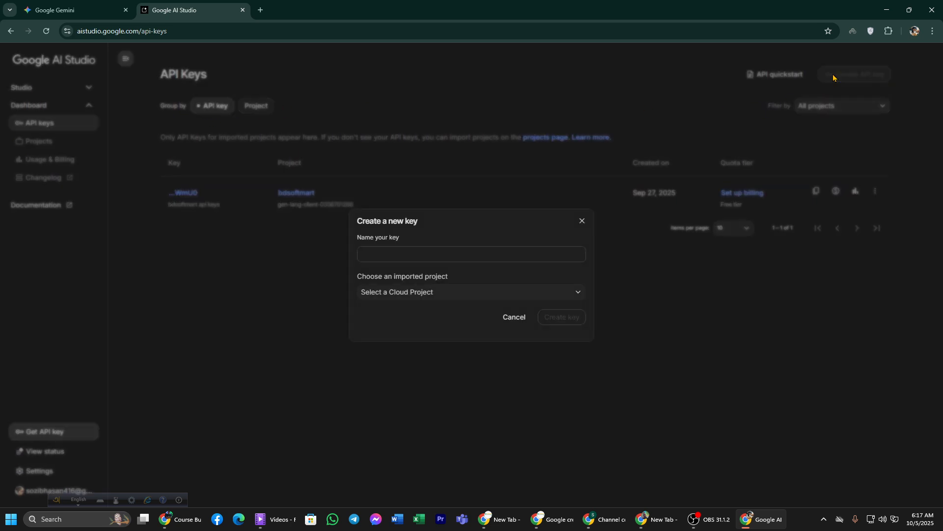
click(413, 252)
click(451, 298)
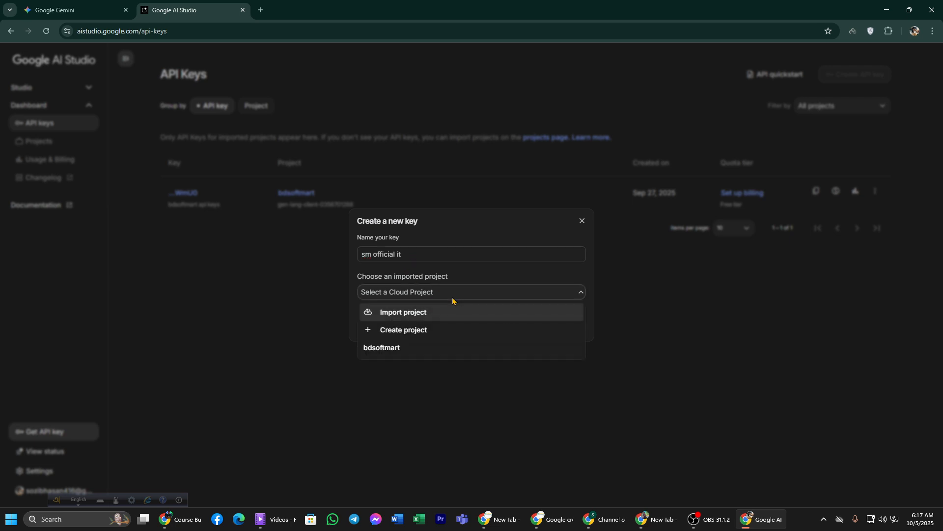
click(405, 353)
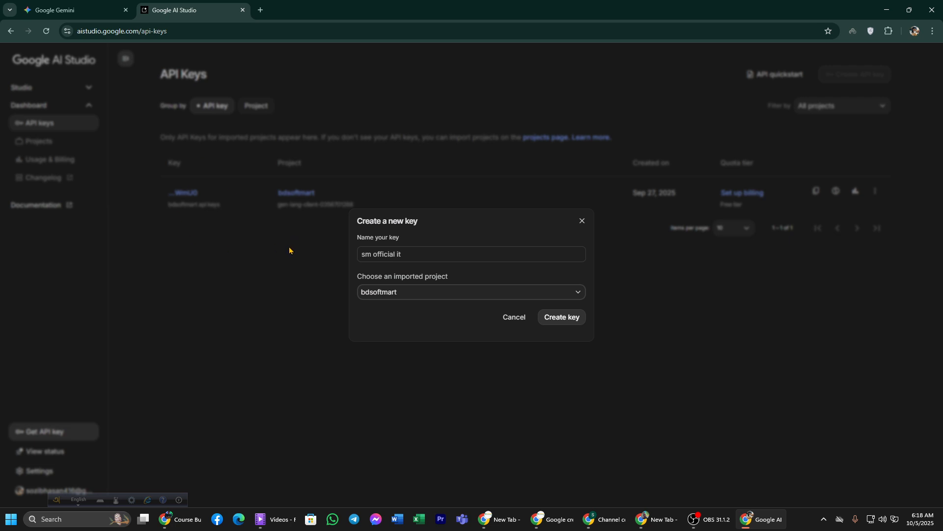
click(471, 296)
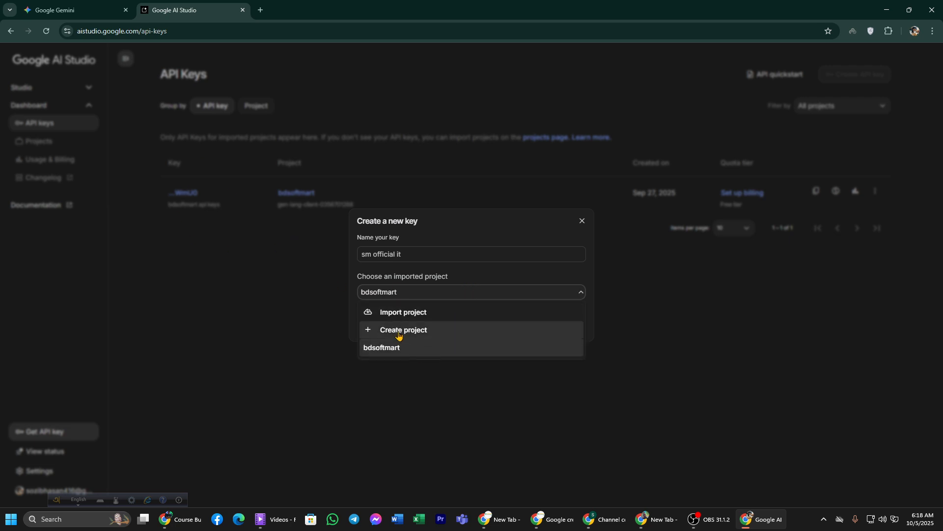
click(394, 352)
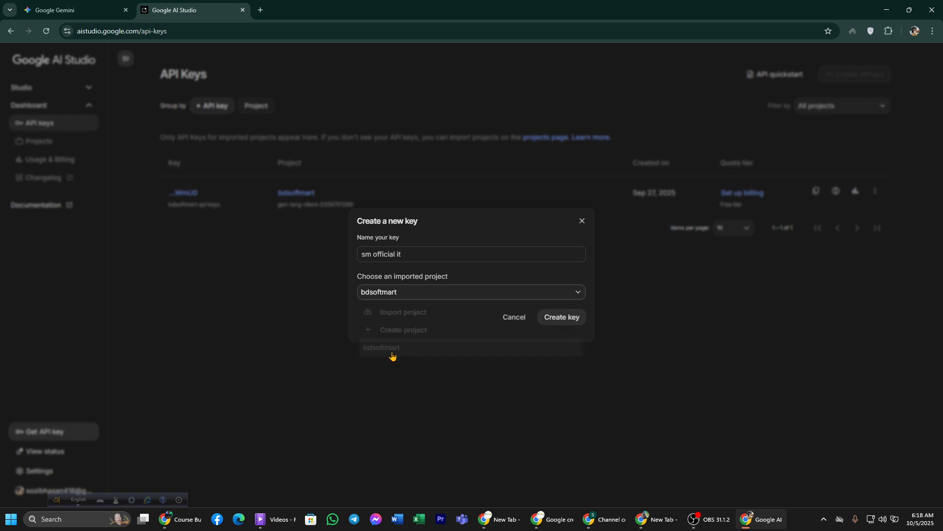
click(557, 320)
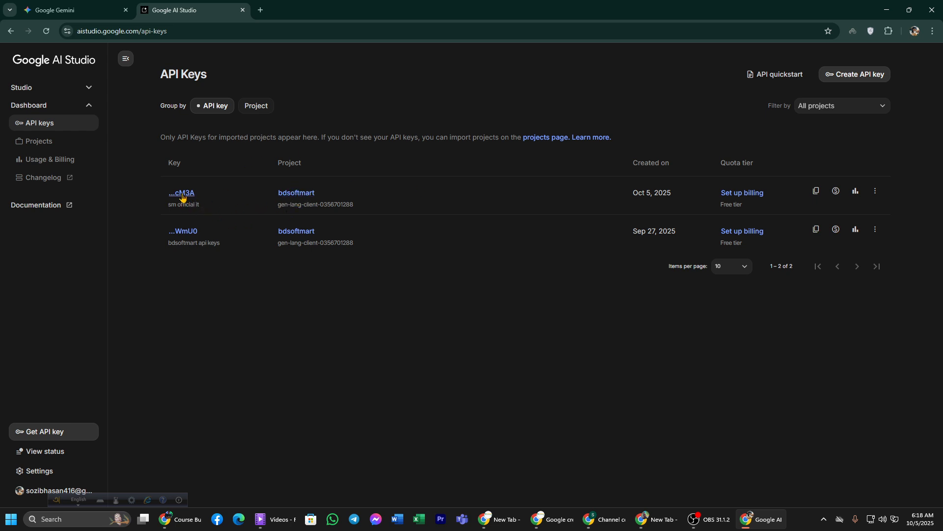
click(816, 191)
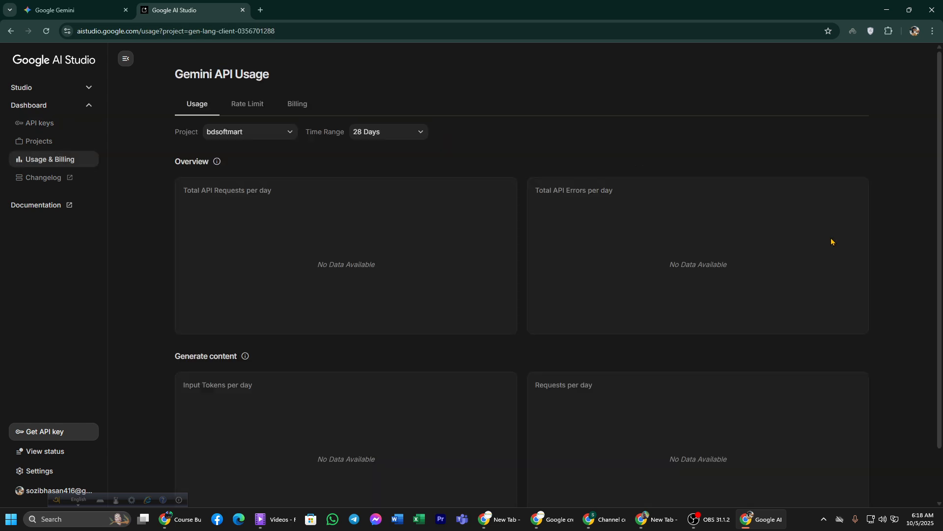
Review the bdsoftmart project's Gemini API usage charts and its requests and tokens rate limits by model
scroll(463, 333, down, 2)
scroll(442, 330, up, 2)
click(261, 101)
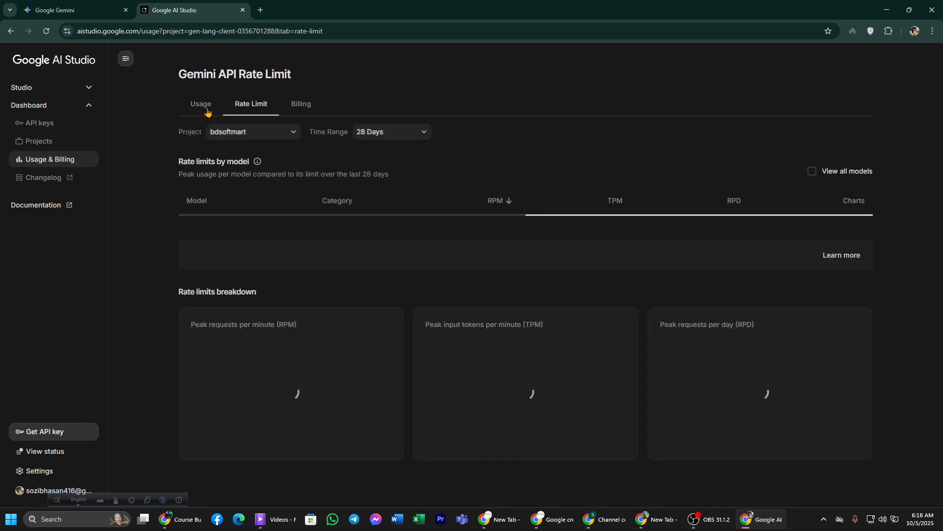
drag(197, 222, 543, 226)
click(629, 225)
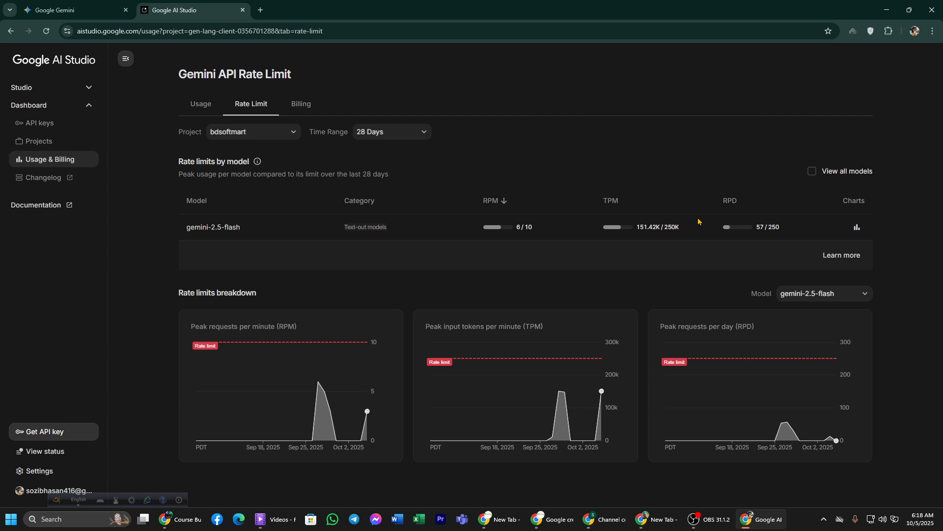
drag(721, 223, 790, 227)
Switch to the n8n Google Gemini credential form and paste the copied API key into both the Host and API Key fields
click(521, 518)
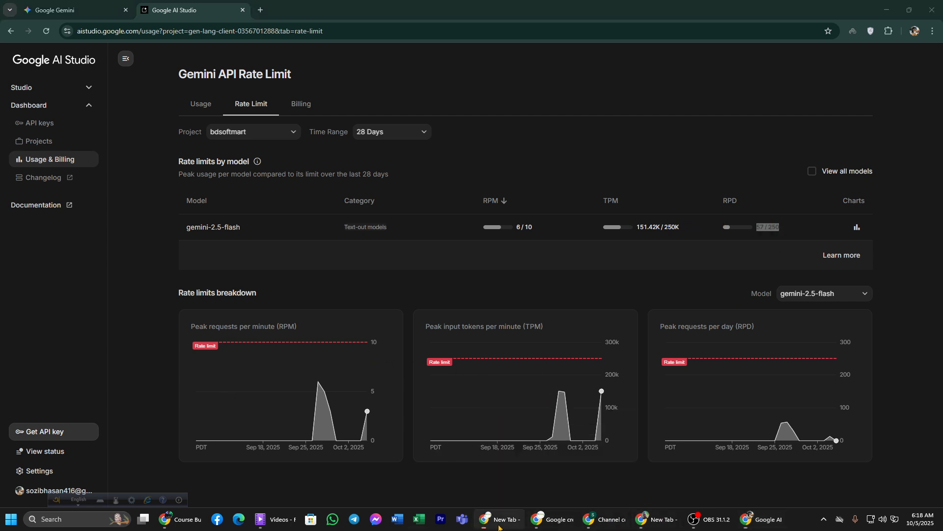
click(554, 519)
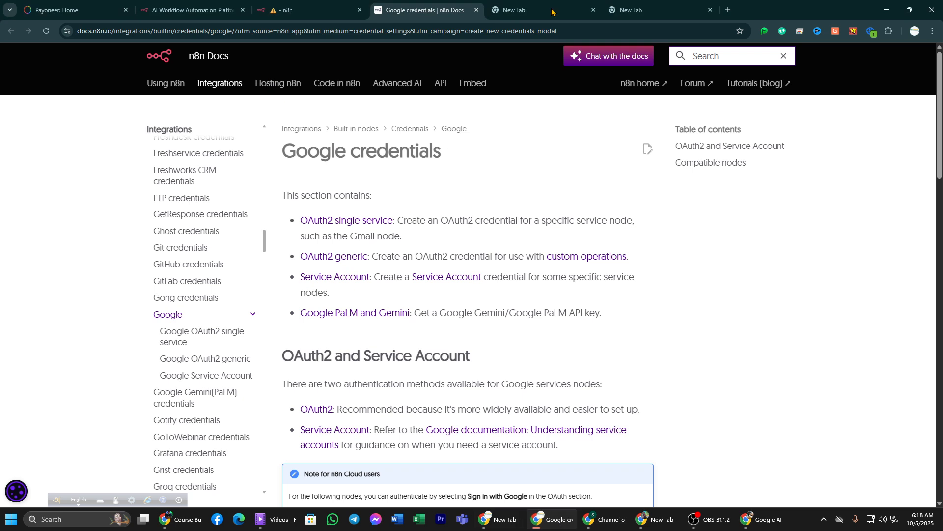
click(309, 10)
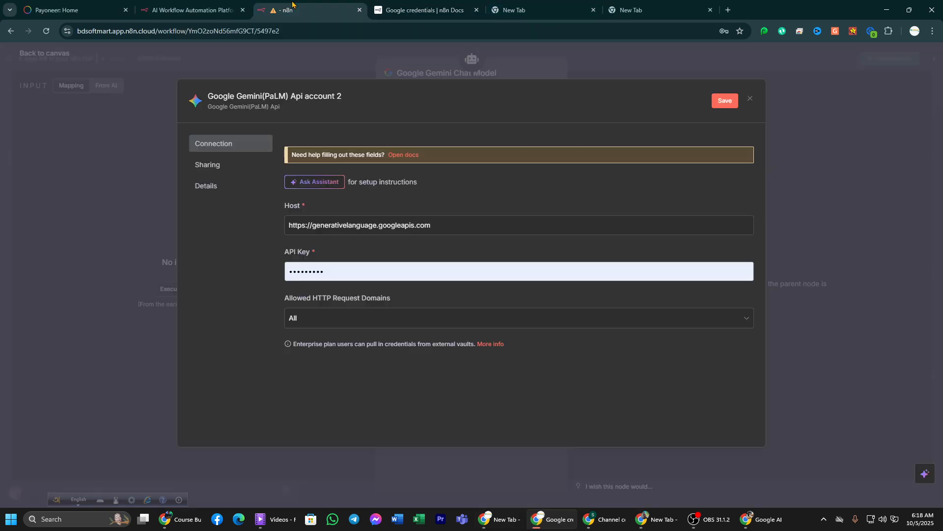
triple_click(357, 223)
key(ctrl+v)
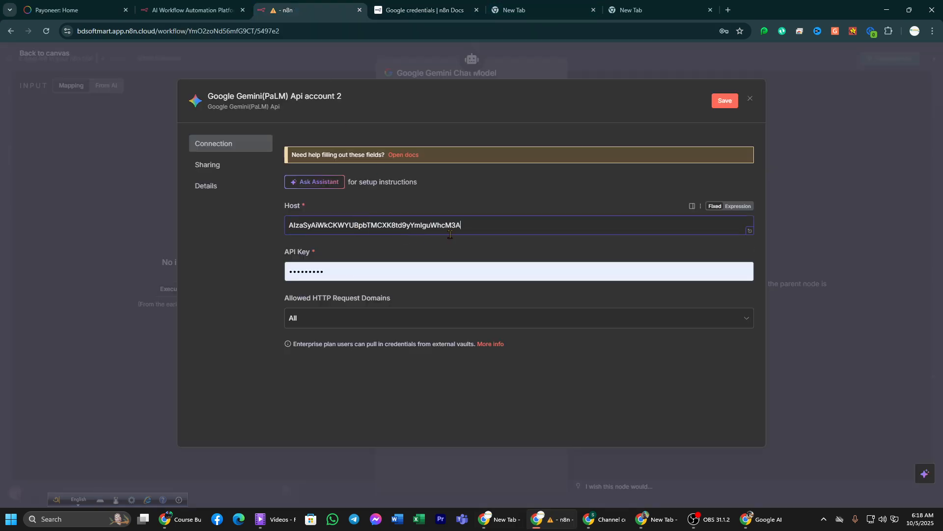
click(350, 270)
key(ctrl+a)
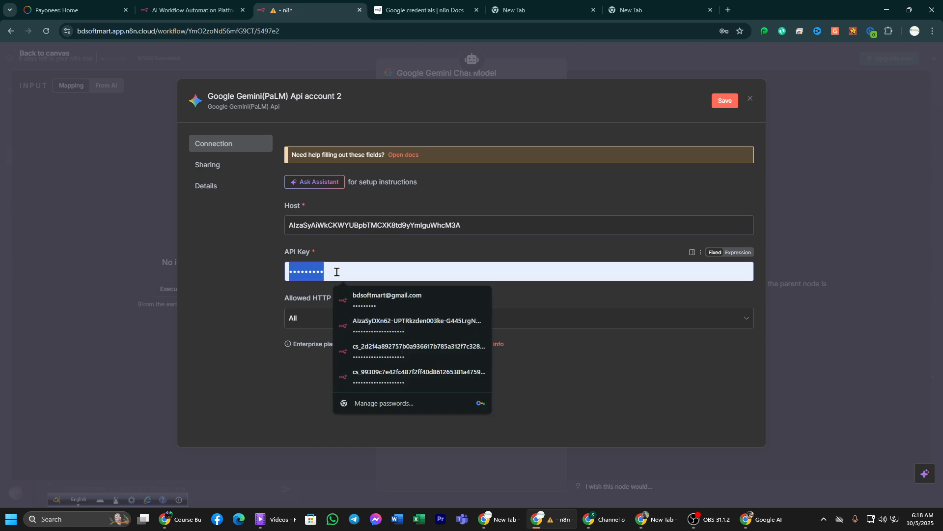
key(ctrl+v)
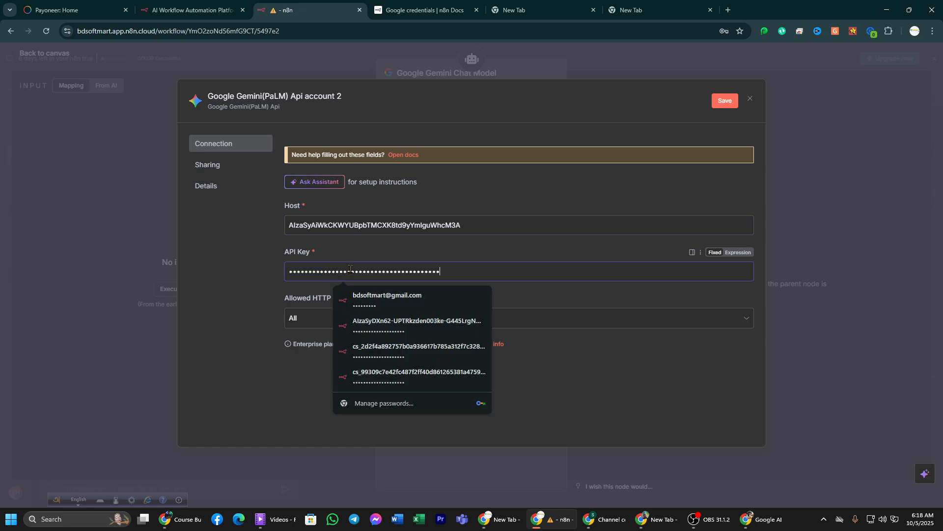
Save and close the Google Gemini credential, declining to store its values in the browser's password manager
click(726, 102)
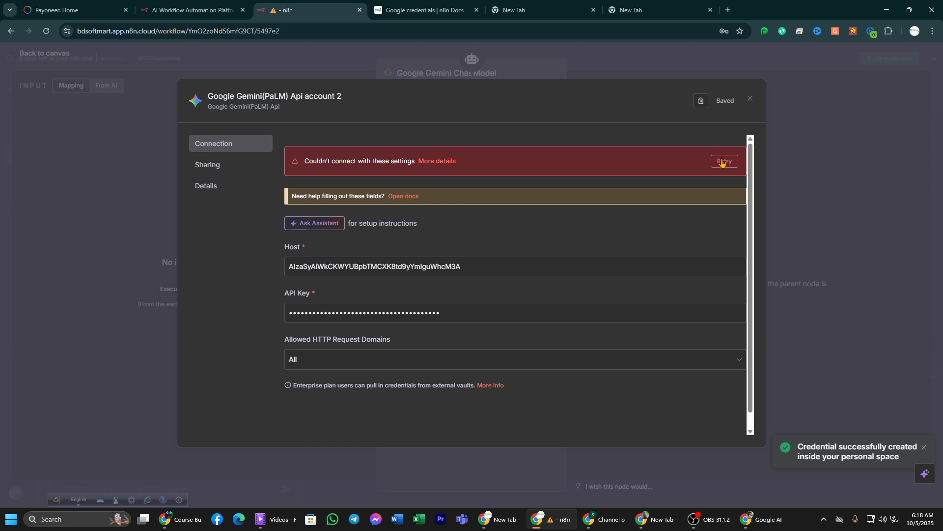
click(751, 99)
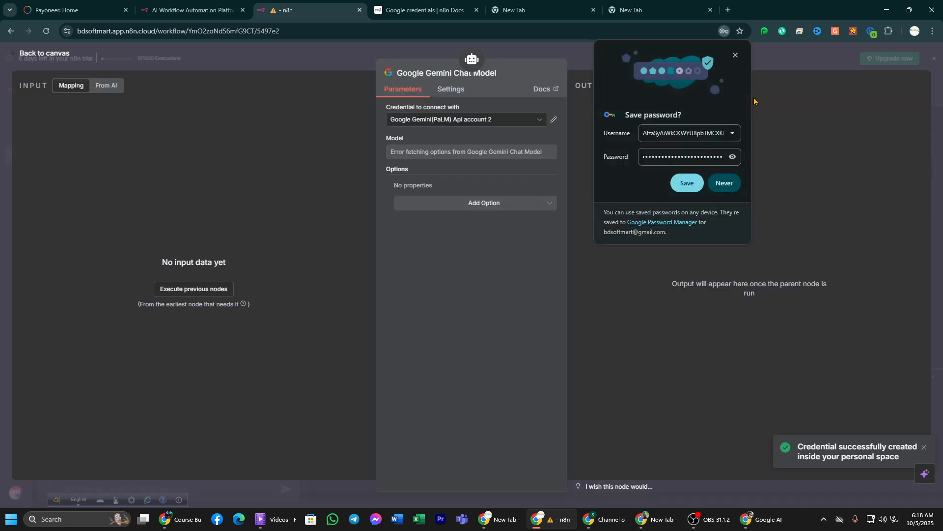
click(723, 185)
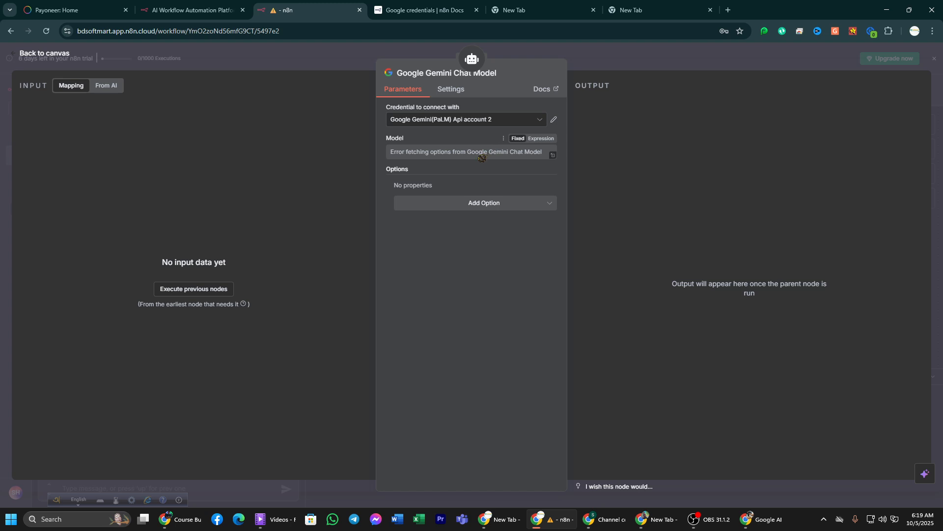
Set the chat model's credential to "Google Gemini(PaLM) Api account", return to the canvas and close the Payoneer browser tab
click(526, 125)
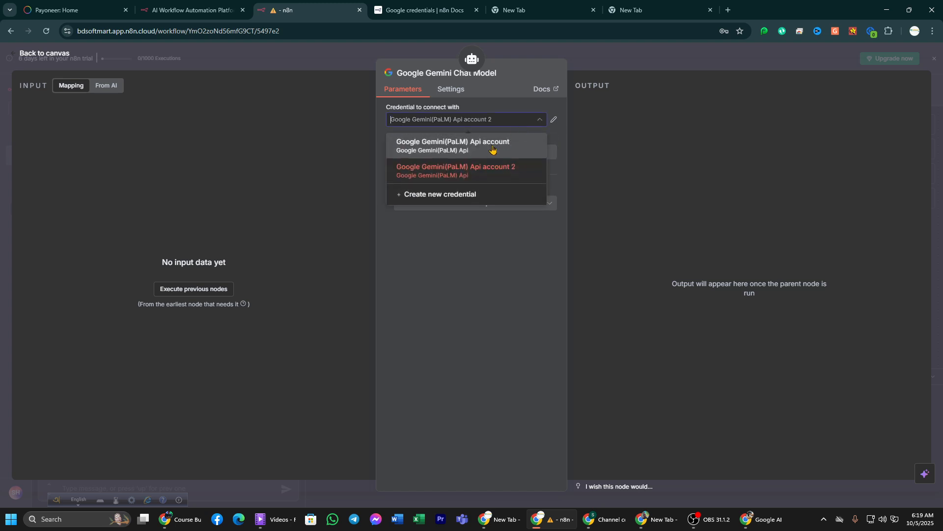
click(466, 147)
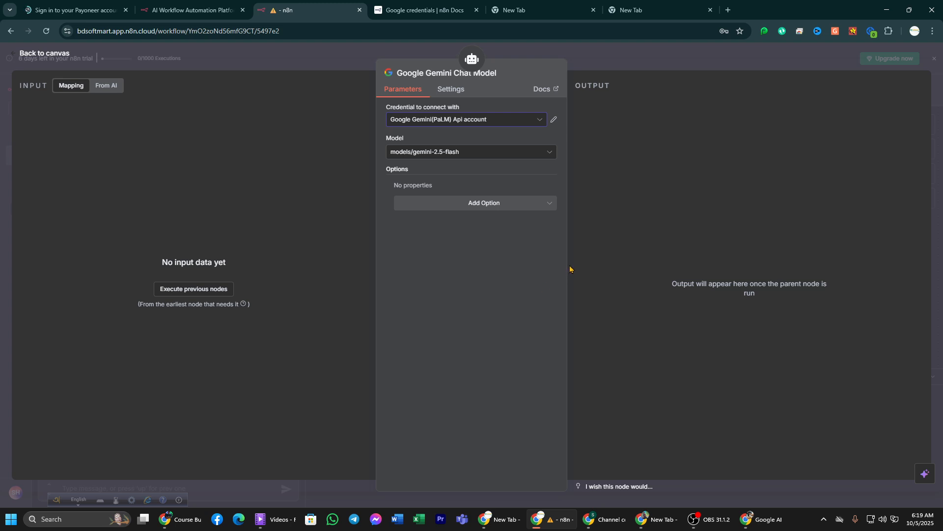
click(25, 54)
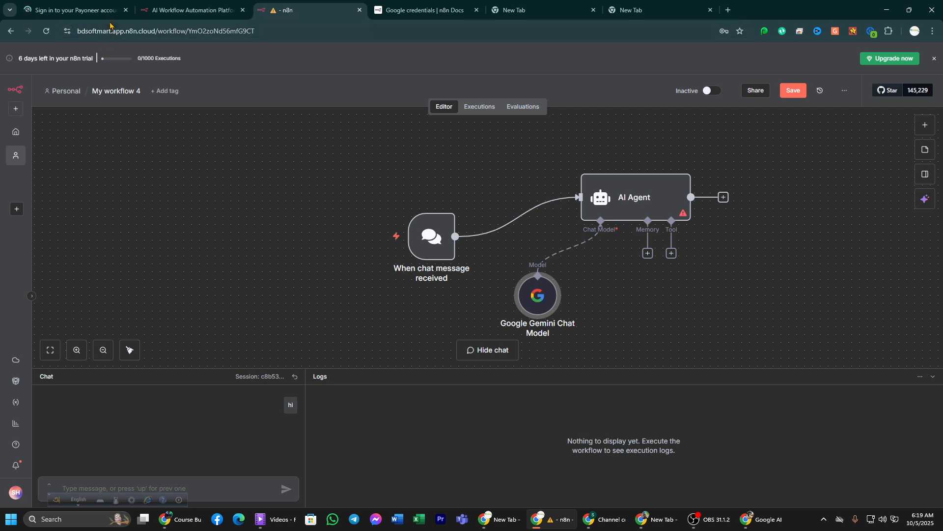
click(126, 10)
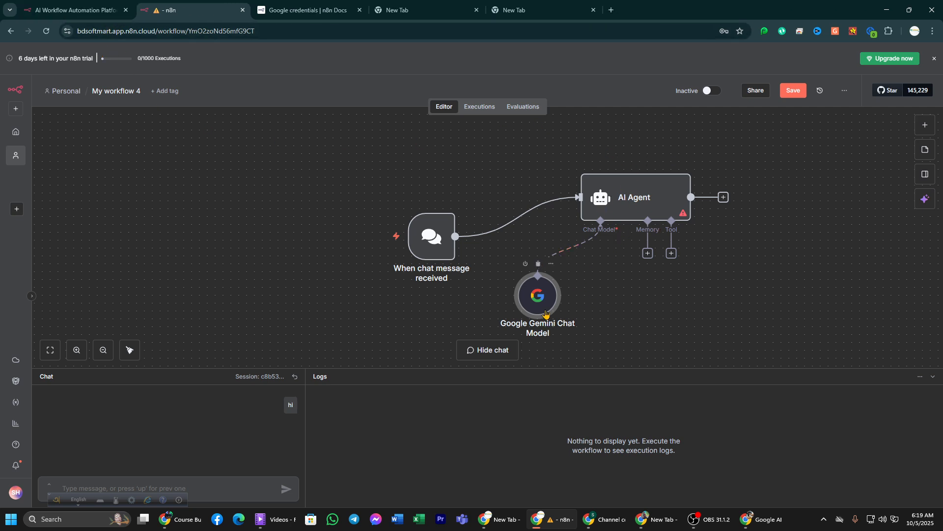
Attach a Simple Memory node to the AI Agent with a context window length of 10
click(648, 253)
click(808, 239)
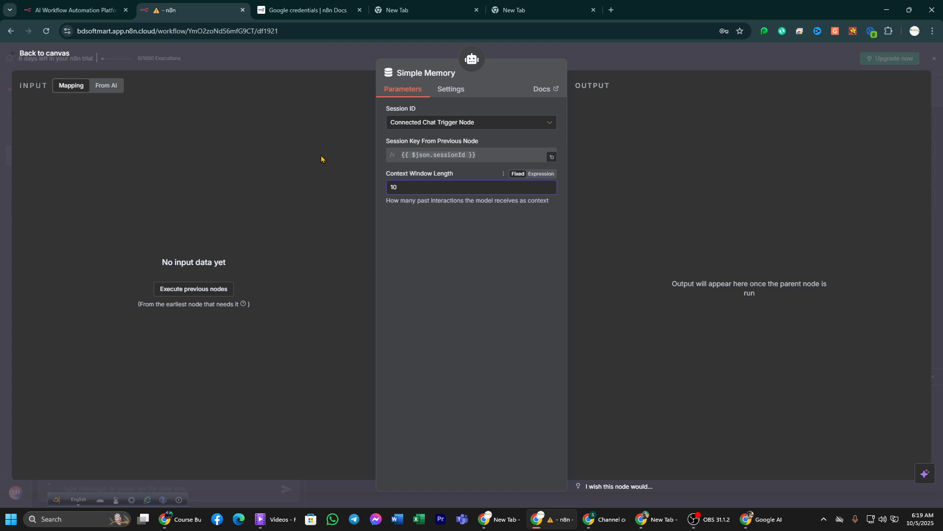
click(15, 55)
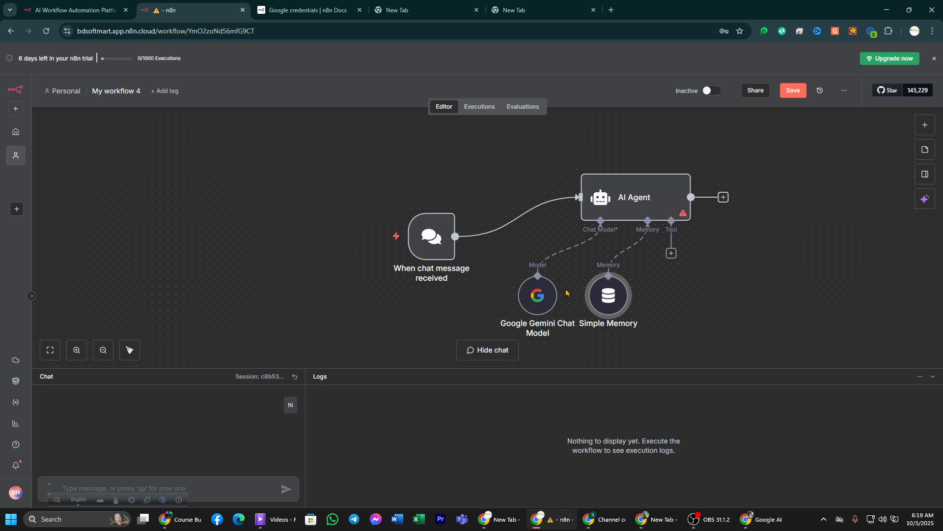
Browse the tools that can be attached to the AI Agent
click(672, 253)
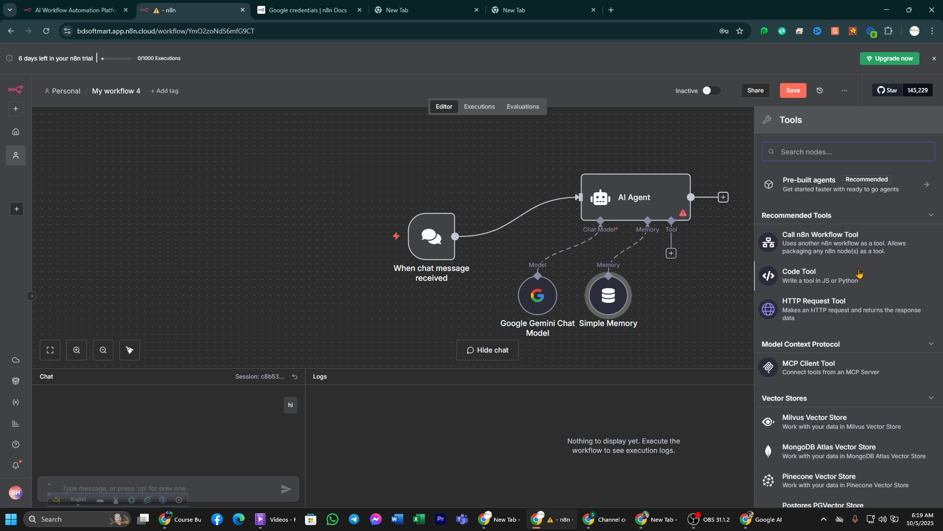
scroll(859, 272, down, 15)
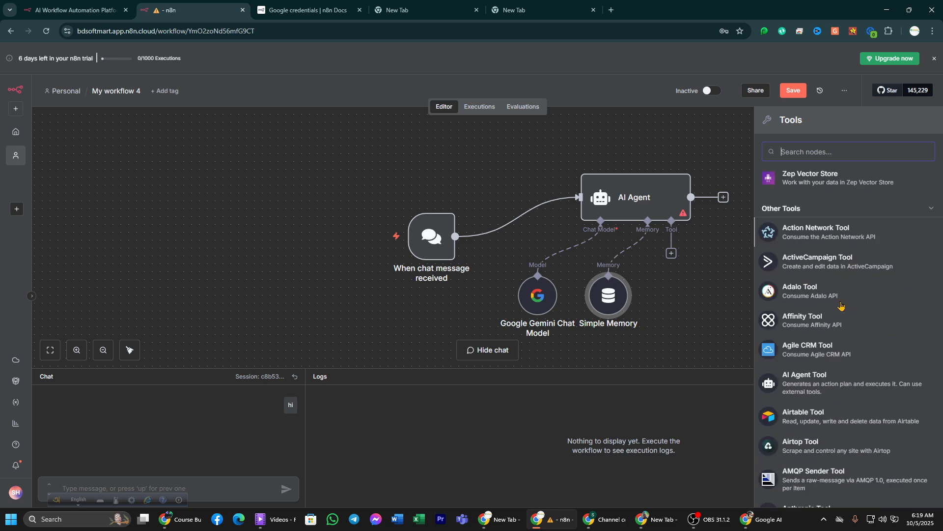
scroll(840, 305, down, 10)
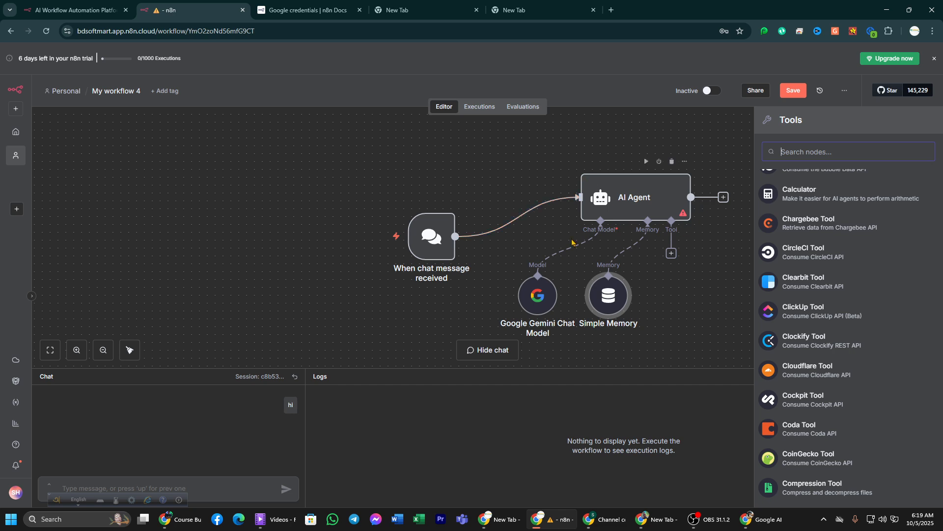
Spread out the canvas layout by moving the Google Gemini Chat Model and chat trigger nodes farther from the AI Agent
drag(538, 302, 501, 312)
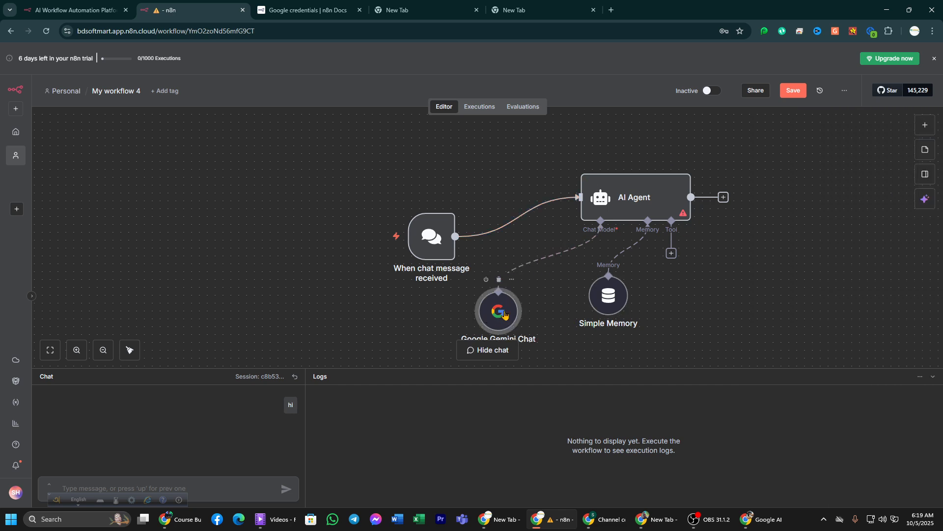
drag(432, 247, 402, 247)
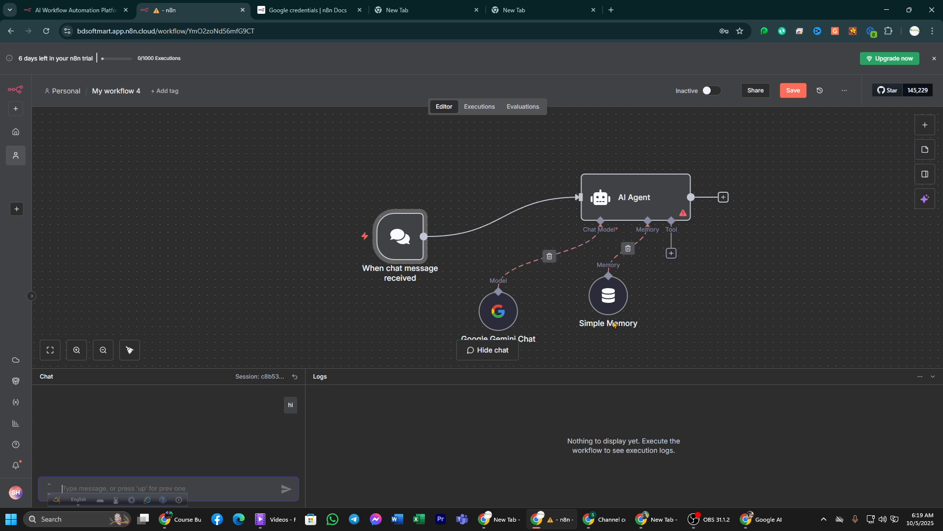
Test the workflow by sending "hi" in the chat, and select the AI Agent node
text(h)
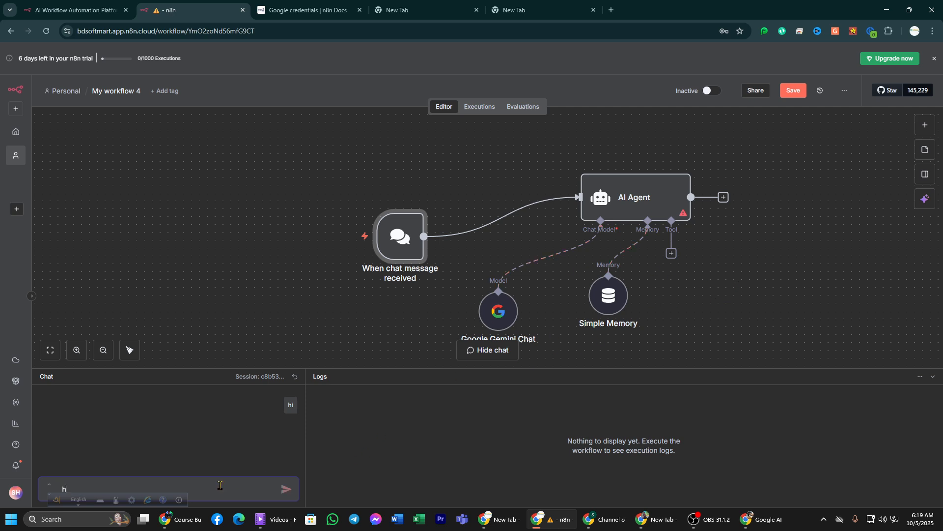
text(i)
key(Return)
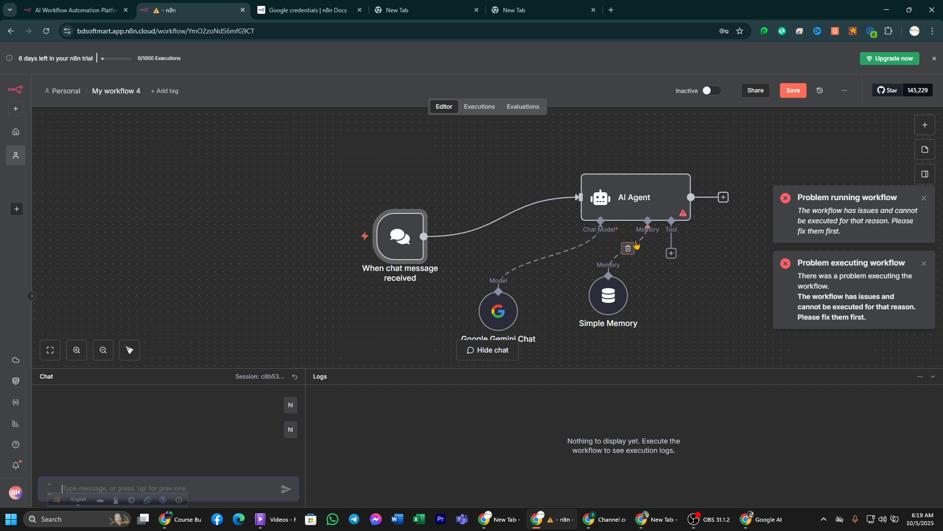
click(641, 209)
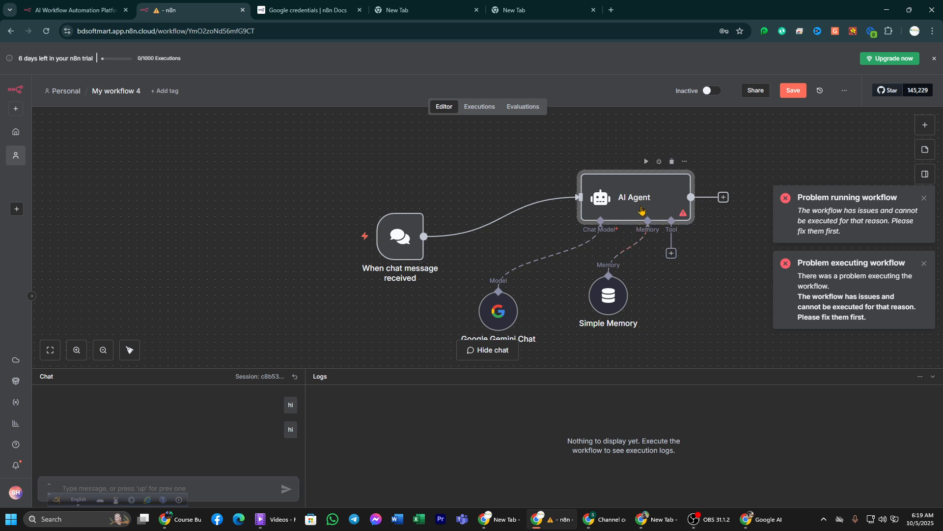
Enable Always Output Data and Execute Once in the AI Agent node's settings, and check the On Error choices
double_click(642, 210)
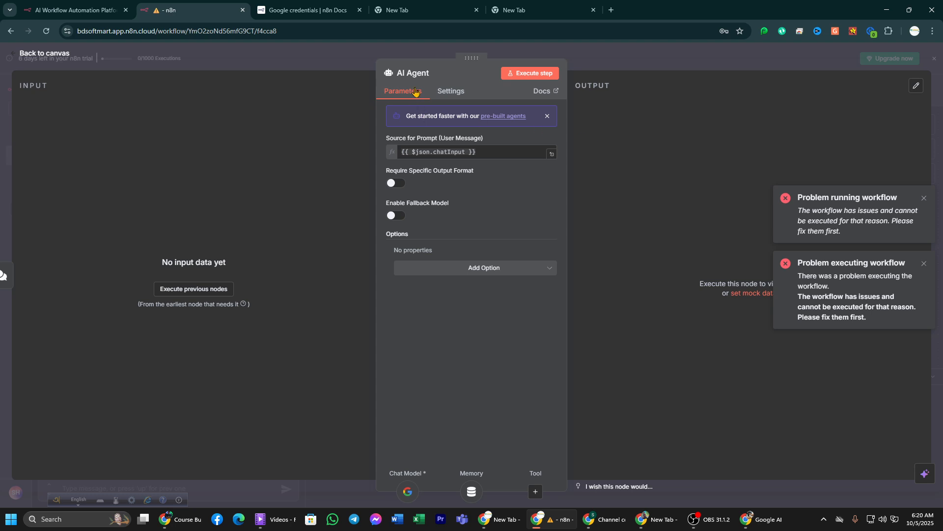
click(452, 90)
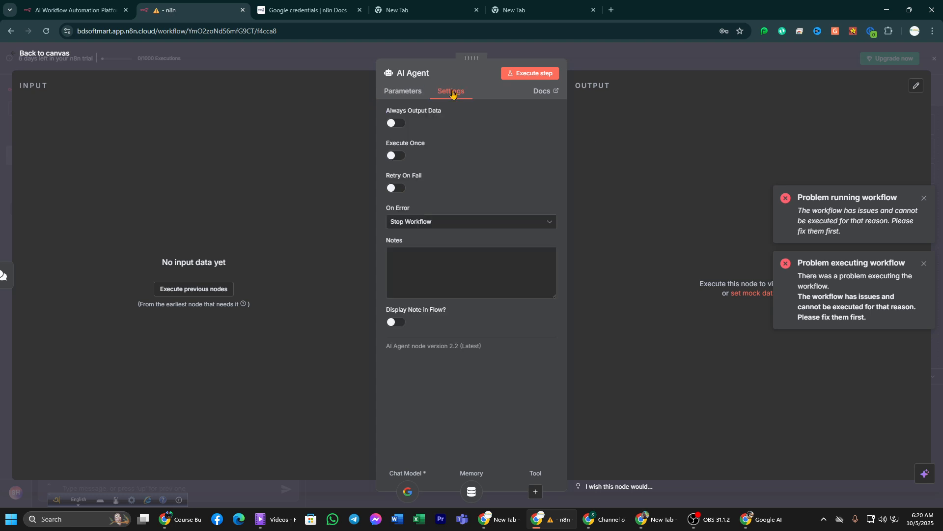
click(393, 125)
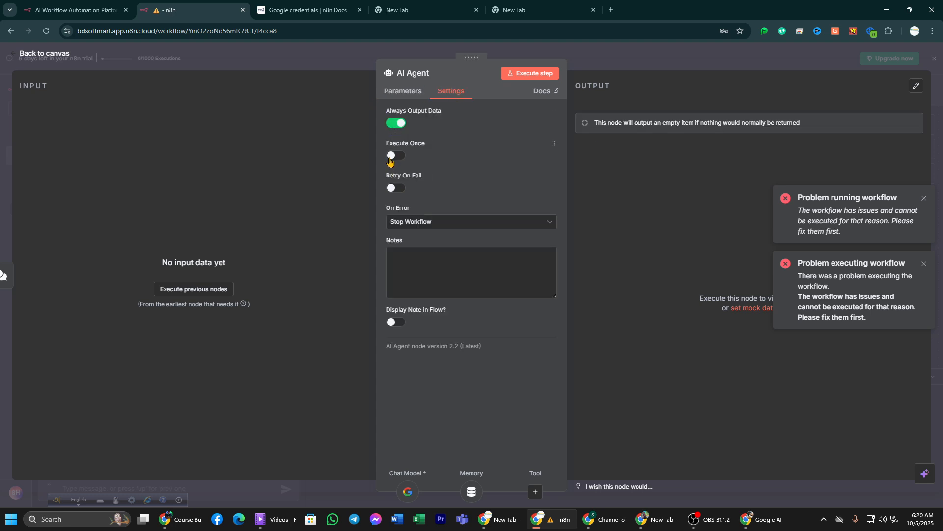
click(393, 156)
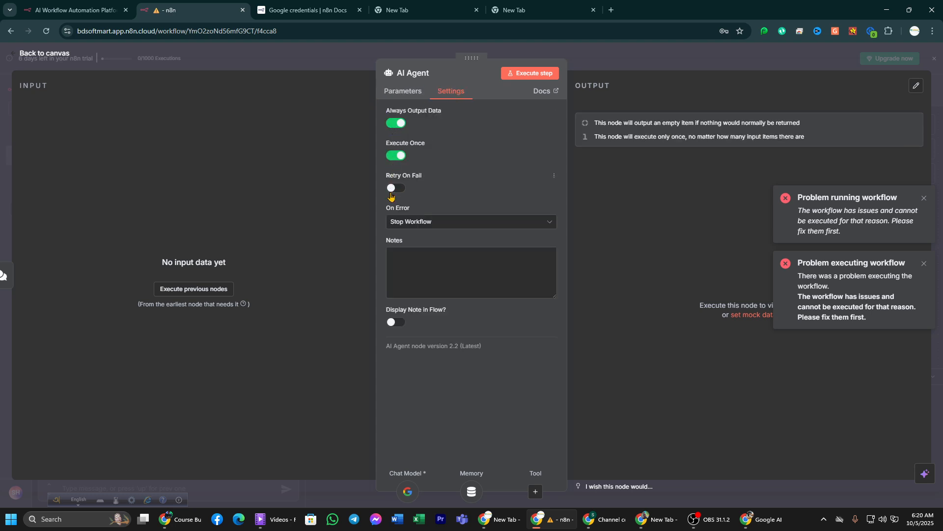
click(422, 224)
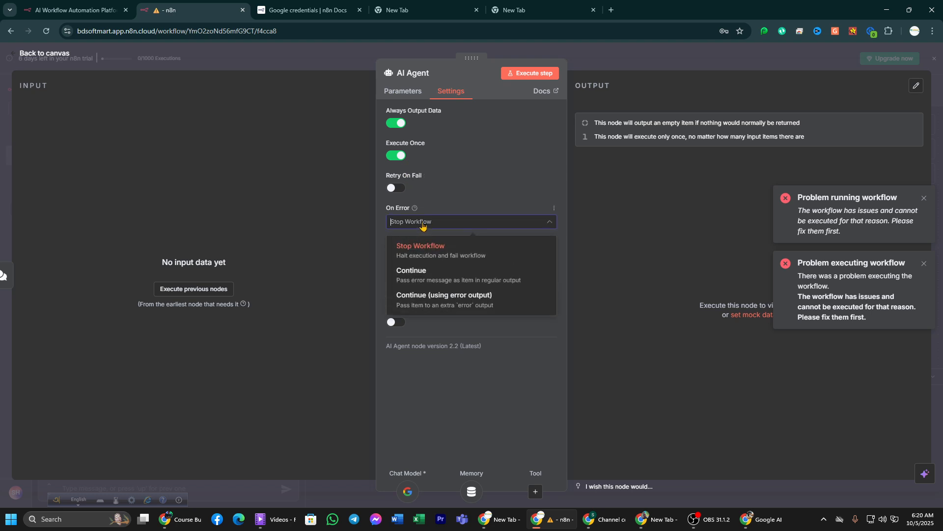
click(467, 132)
Add the System Message option to the AI Agent's parameters and clear its default text
click(408, 95)
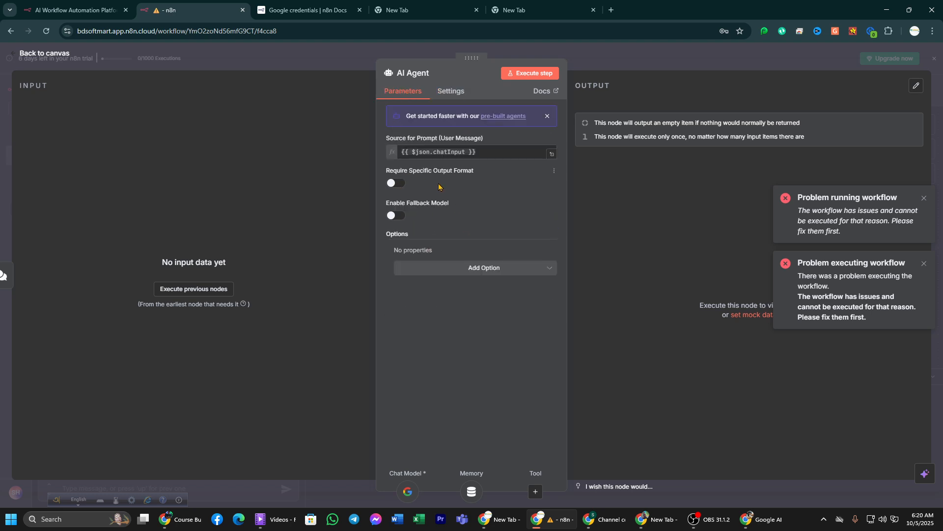
click(455, 272)
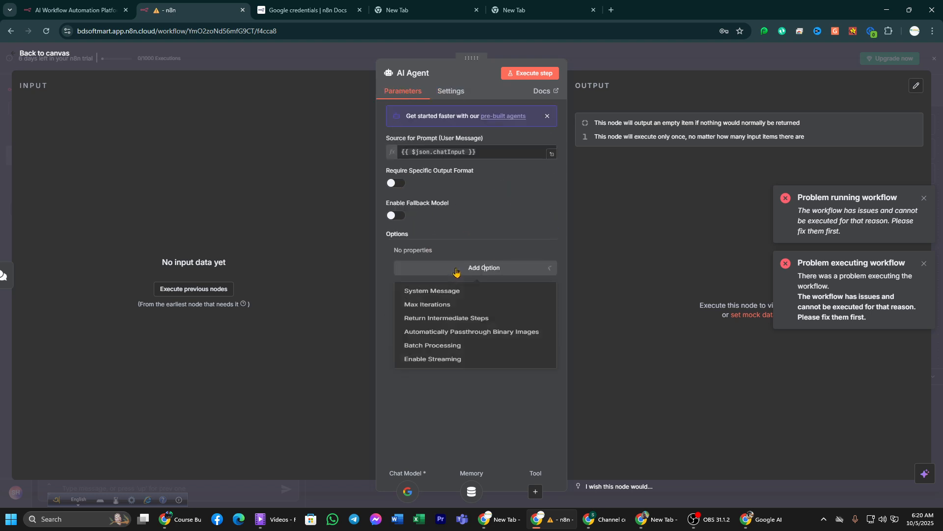
click(436, 293)
triple_click(456, 276)
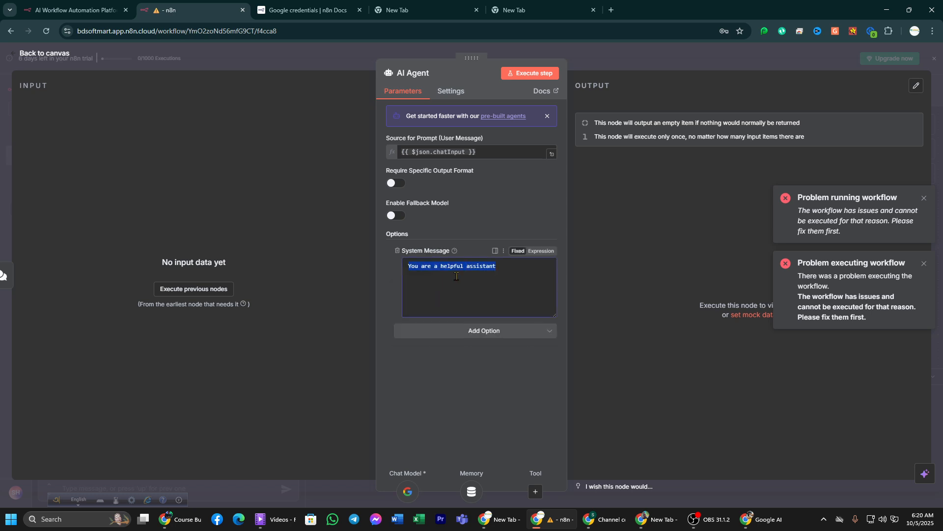
key(BackSpace)
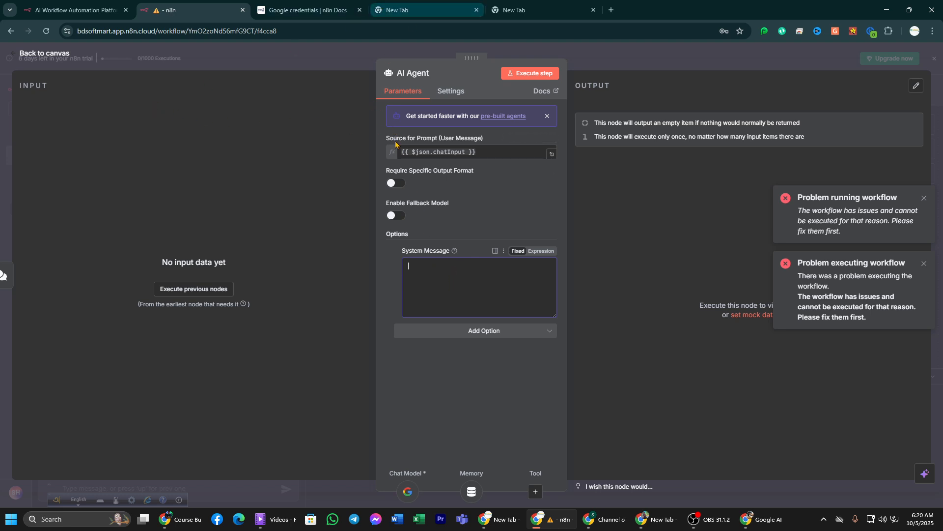
Open "My workflow" from the n8n overview, copy its AI Agent's entire system message, and check its prompt source setting
click(60, 5)
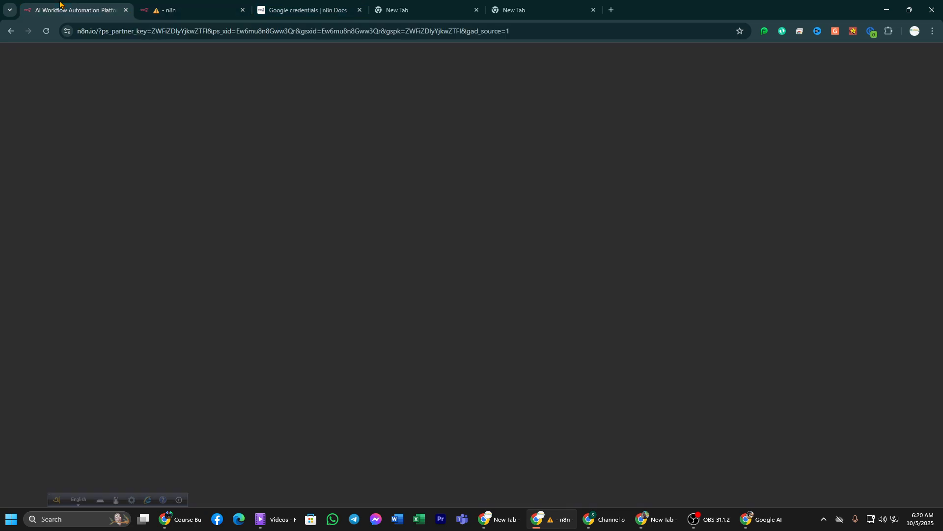
click(844, 63)
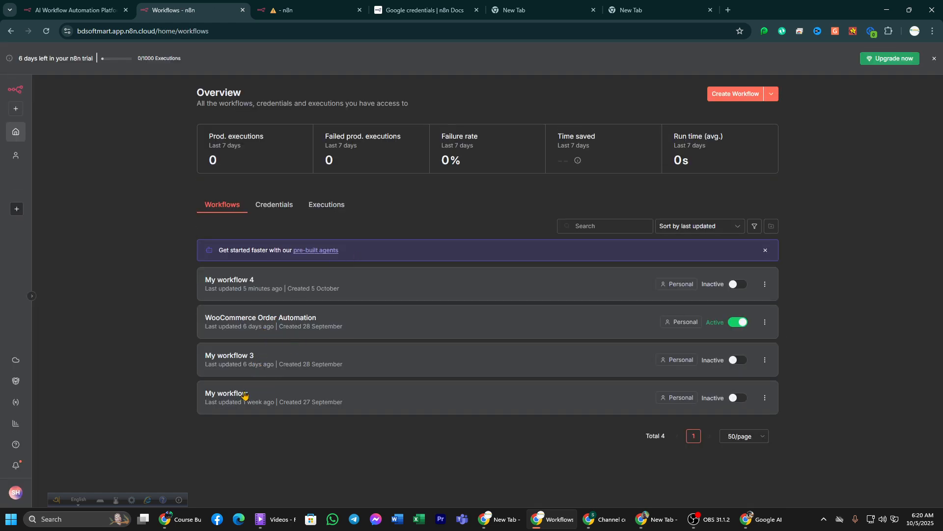
click(235, 398)
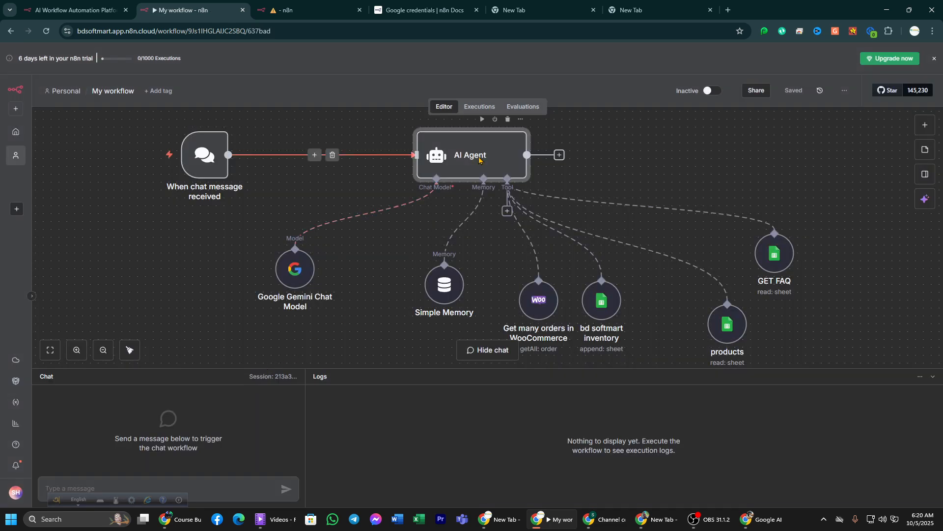
double_click(455, 157)
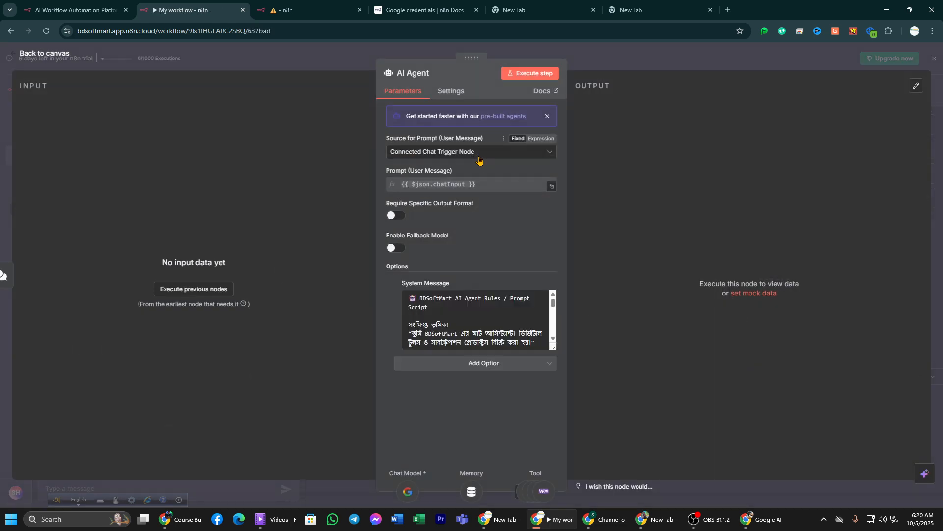
click(451, 320)
key(ctrl+a)
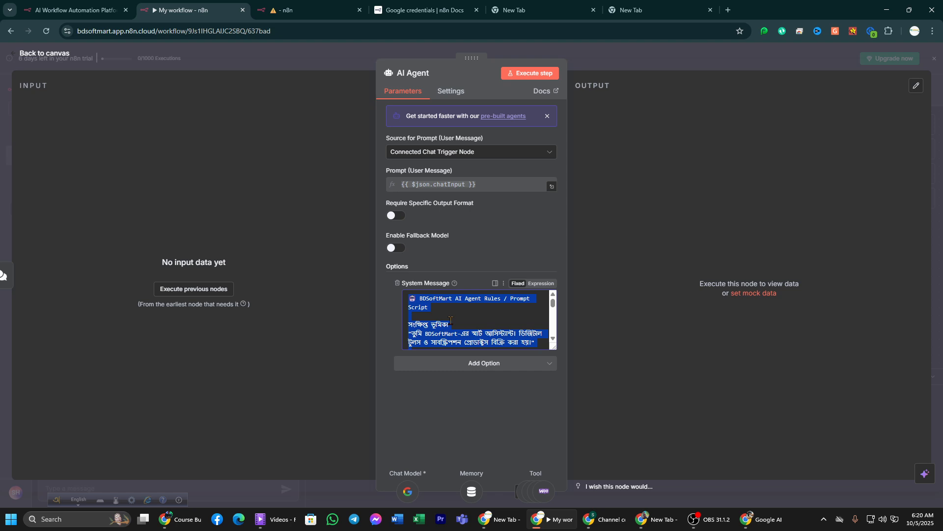
click(501, 154)
click(473, 154)
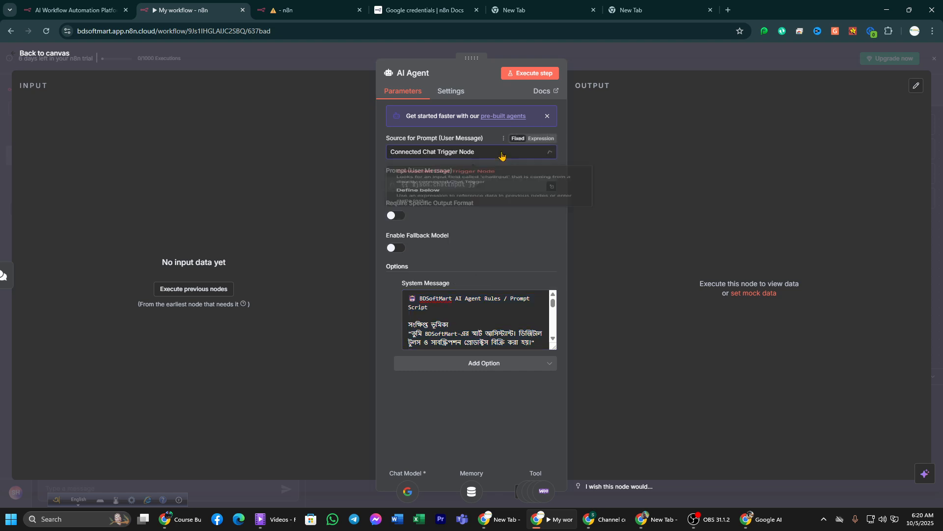
Return to My workflow 4 and paste the copied prompt script into the AI Agent's system message
click(258, 4)
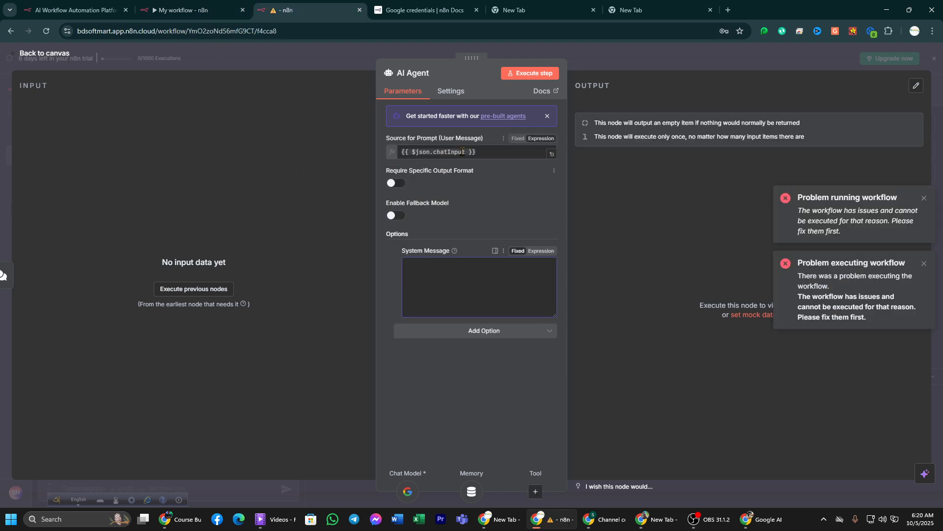
click(473, 153)
click(408, 265)
key(ctrl+v)
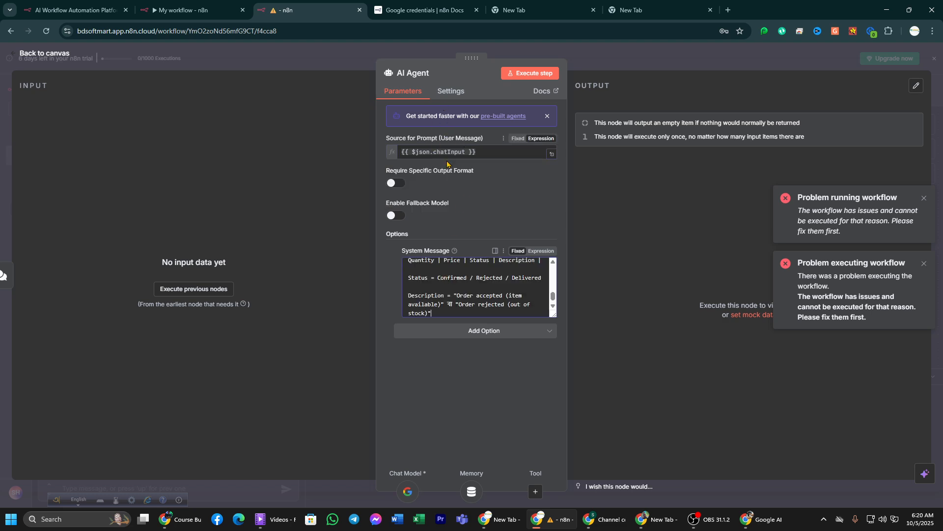
Switch the AI Agent's prompt source from an expression to the fixed option Connected Chat Trigger Node, and check the remaining addable options
click(420, 154)
triple_click(422, 156)
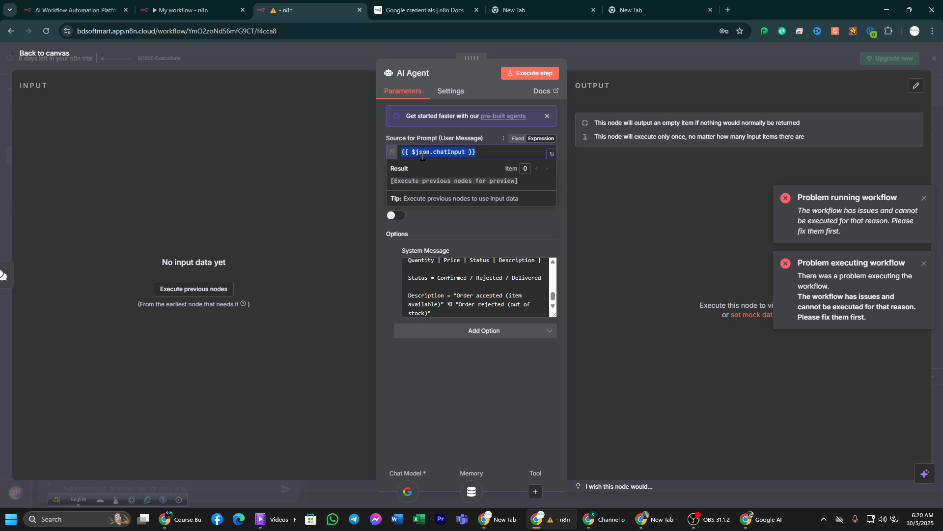
key(BackSpace)
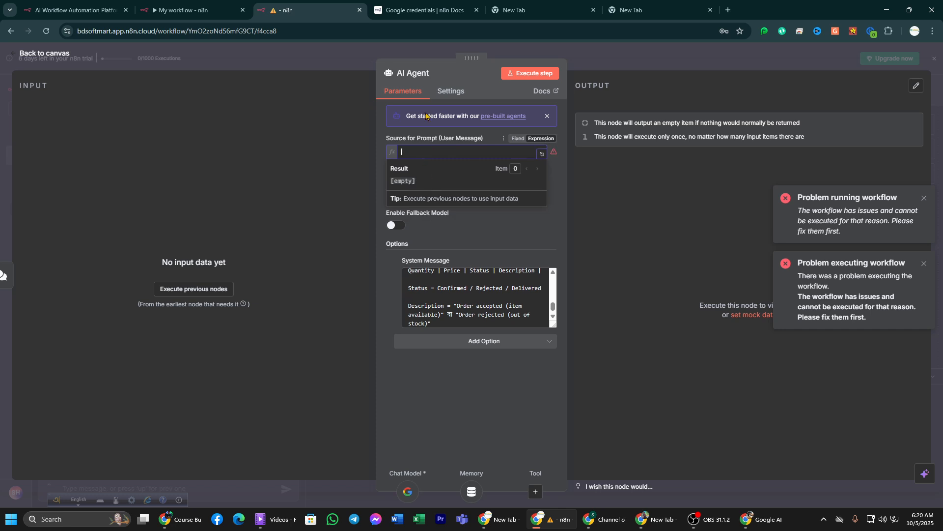
click(427, 115)
click(473, 152)
click(518, 138)
click(425, 152)
click(427, 184)
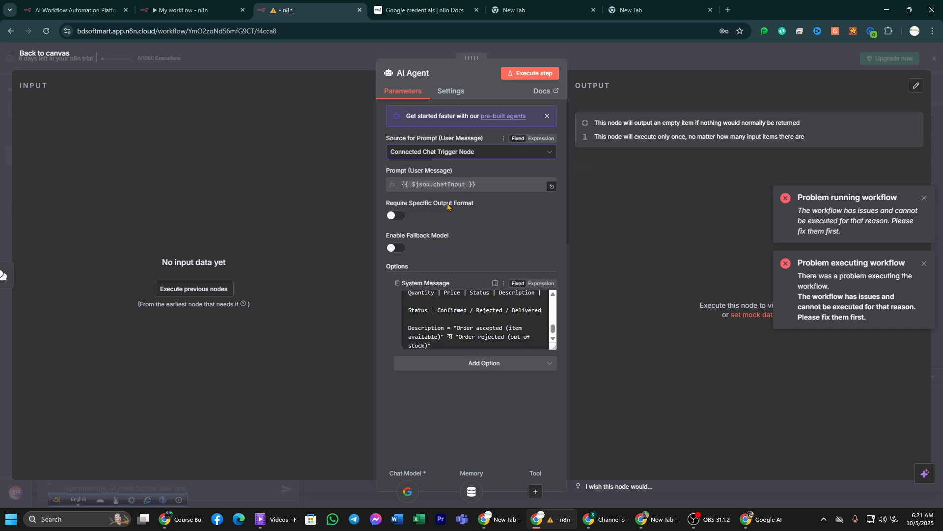
click(427, 153)
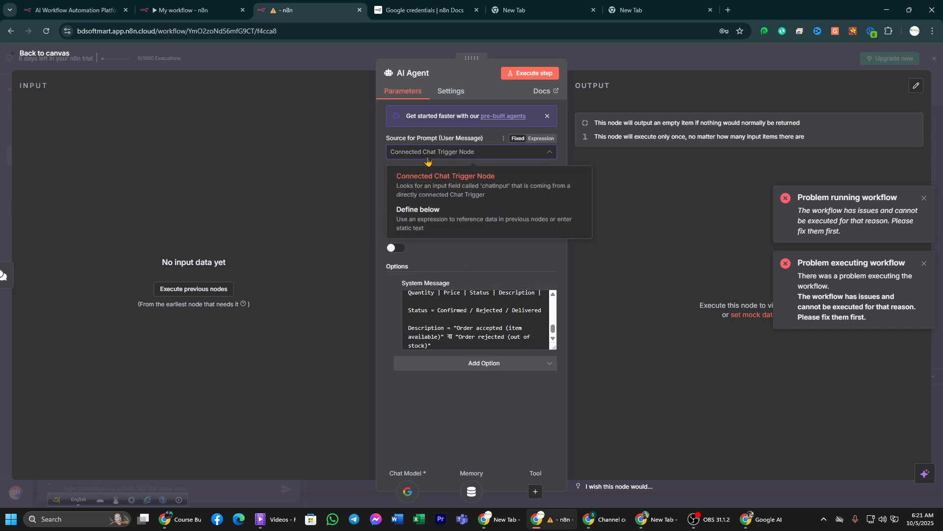
click(428, 160)
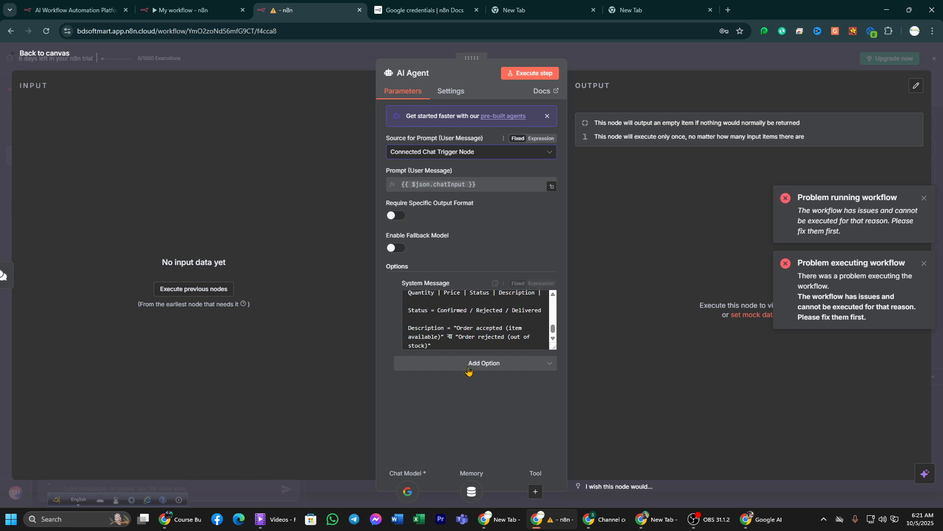
click(493, 365)
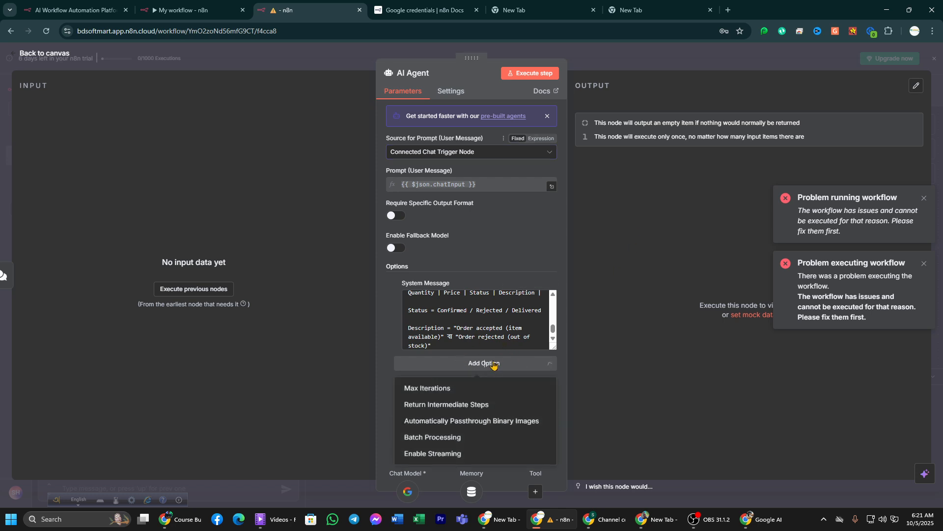
click(604, 346)
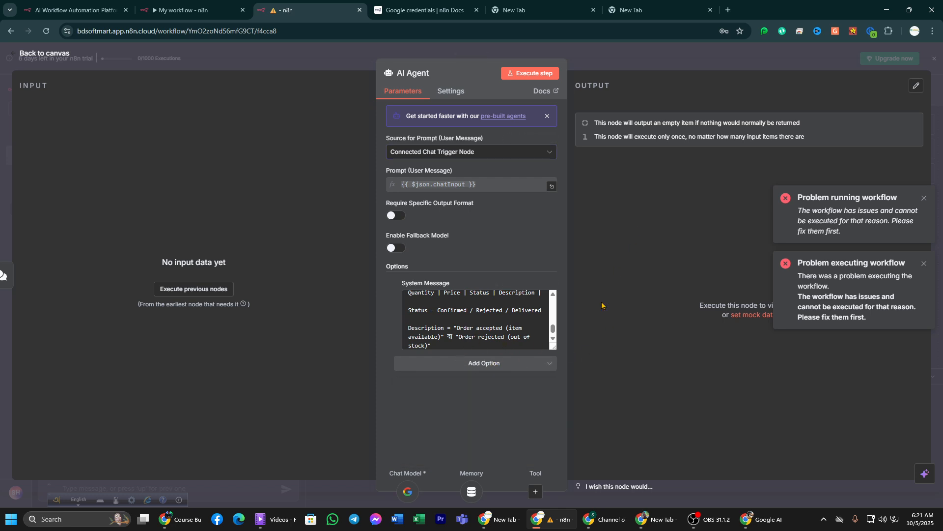
Return to the canvas, send "hi" in the chat to test the workflow, and read the agent's reply
click(542, 75)
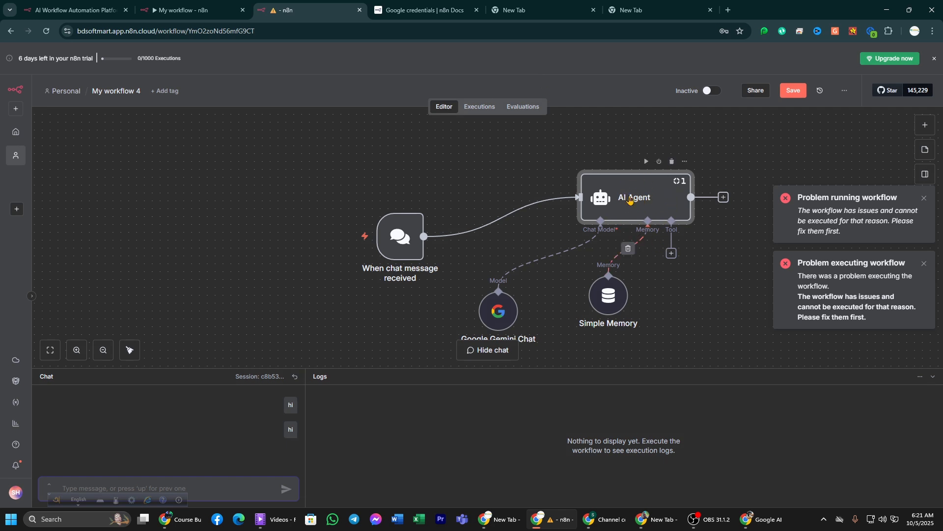
mouse_move(675, 194)
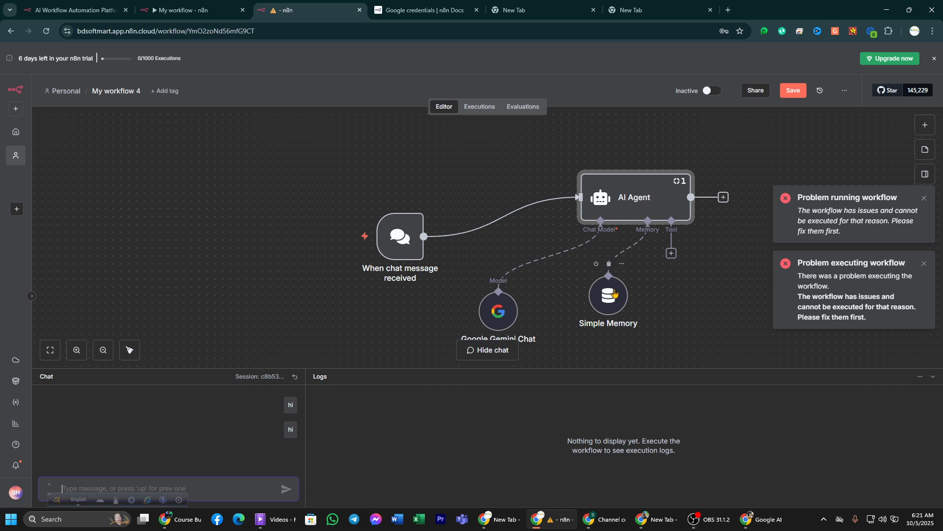
text(hi)
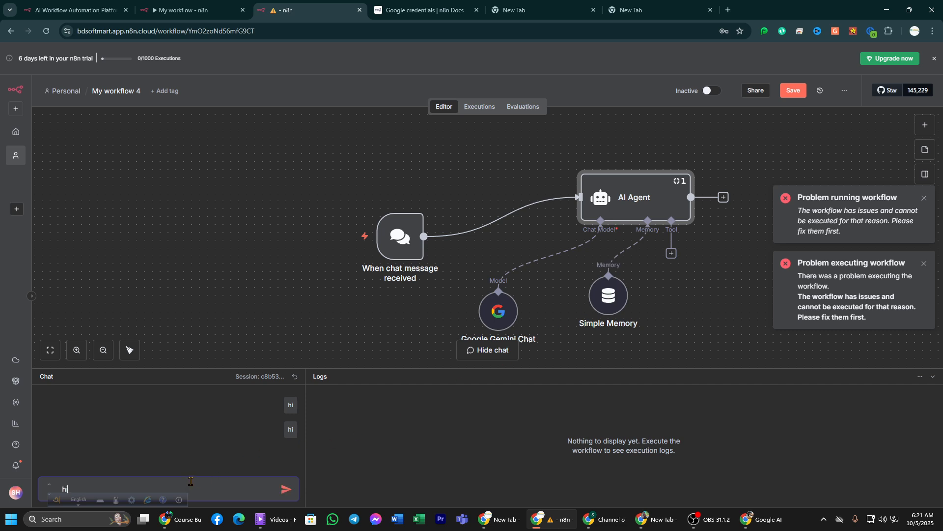
key(Return)
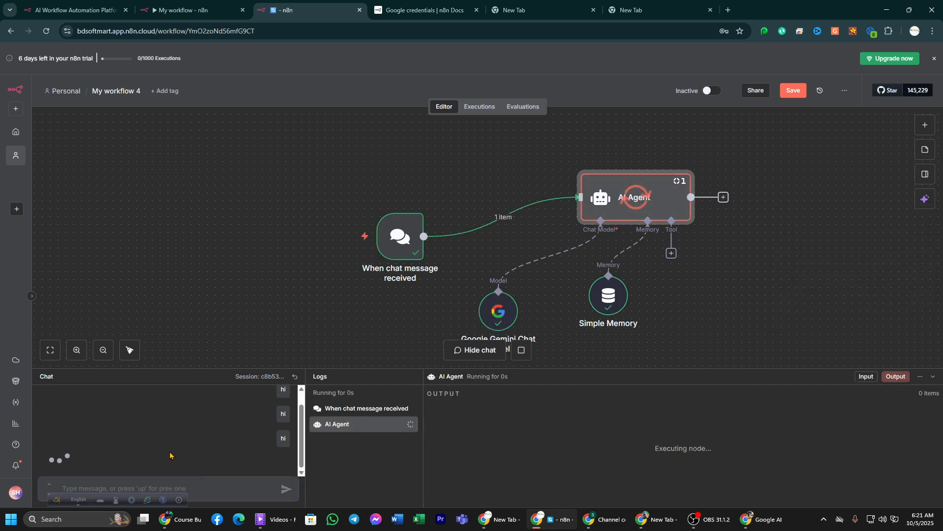
drag(49, 417, 183, 423)
scroll(123, 432, down, 1)
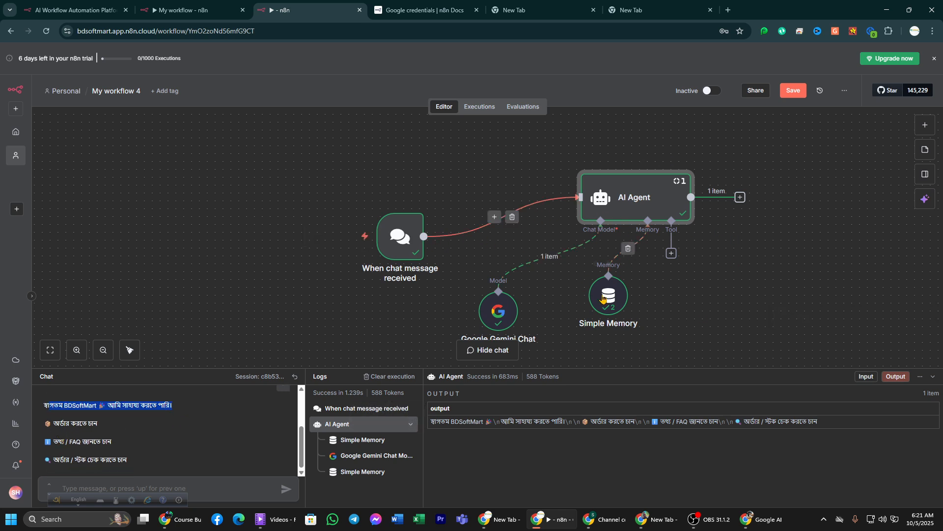
Search the AI Agent's tools for "she" and attach the Google Sheets Tool
scroll(674, 258, down, 3)
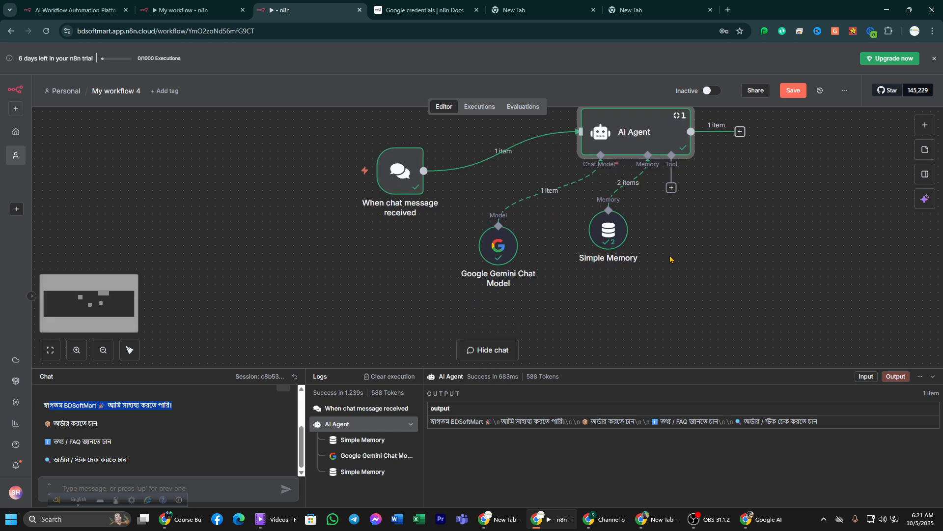
click(672, 188)
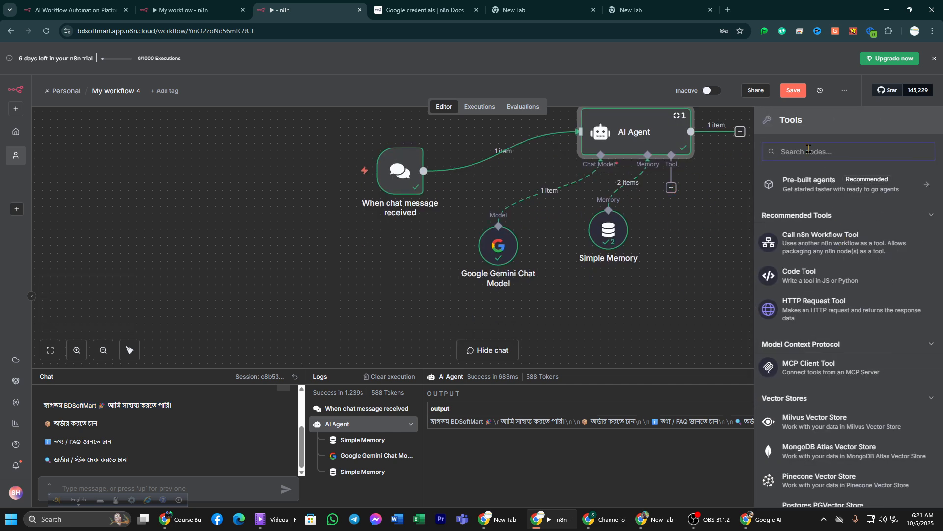
text(sh)
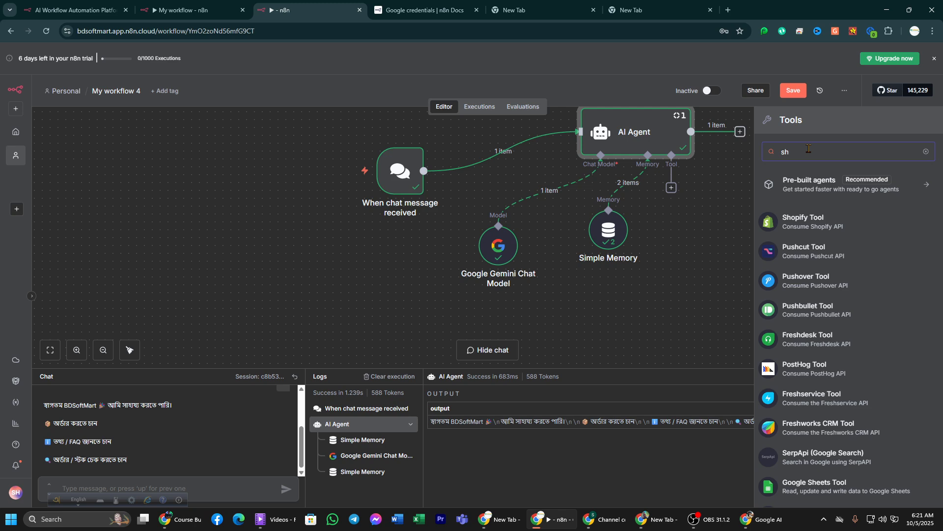
text(e)
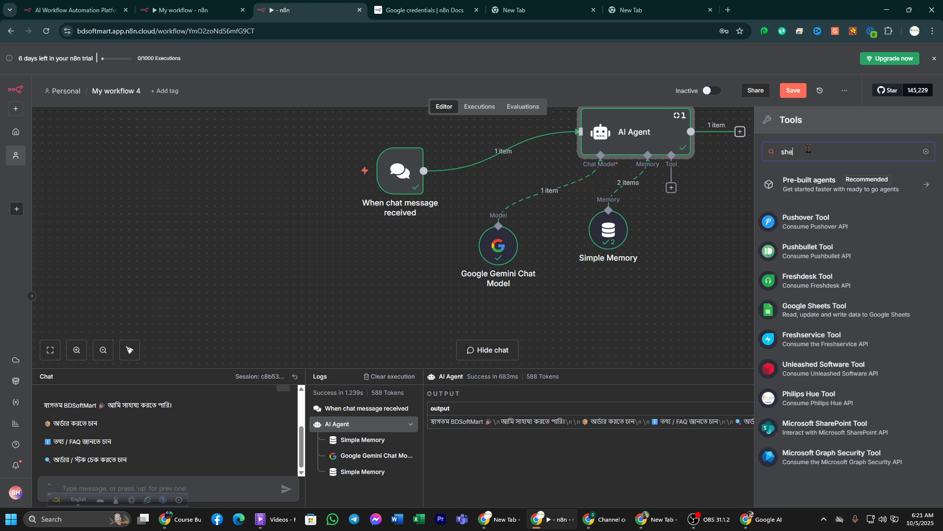
click(821, 316)
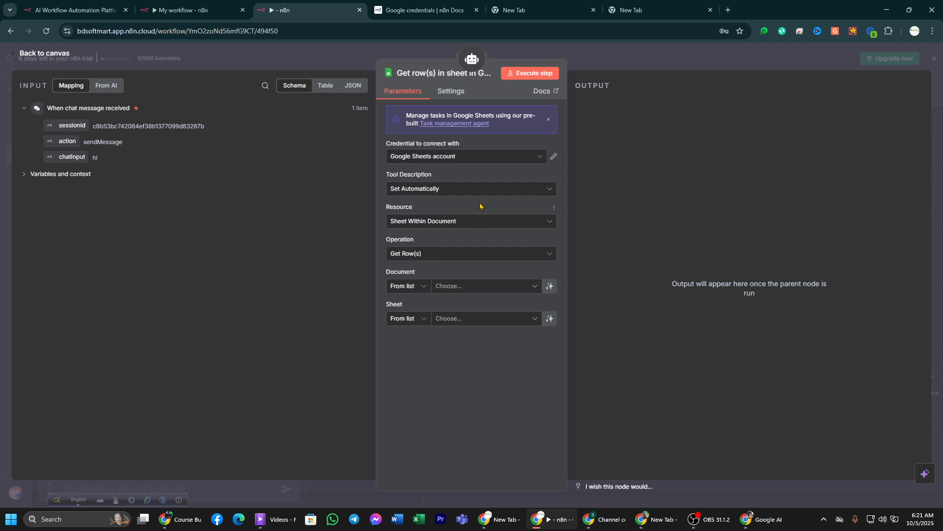
Review the available Google Sheets credential and Tool Description options of the Get Row(s) tool, keeping Google Sheets account and Set Automatically
click(484, 159)
click(484, 159)
click(485, 190)
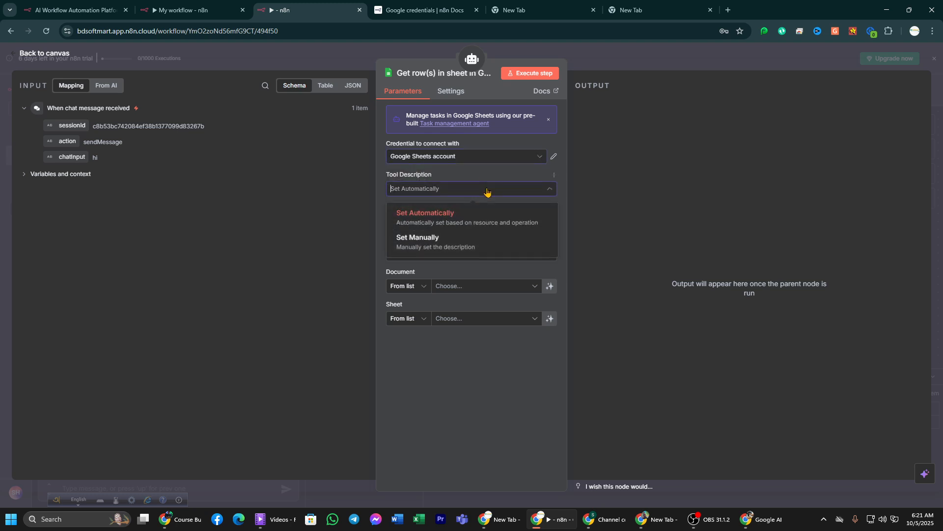
click(475, 155)
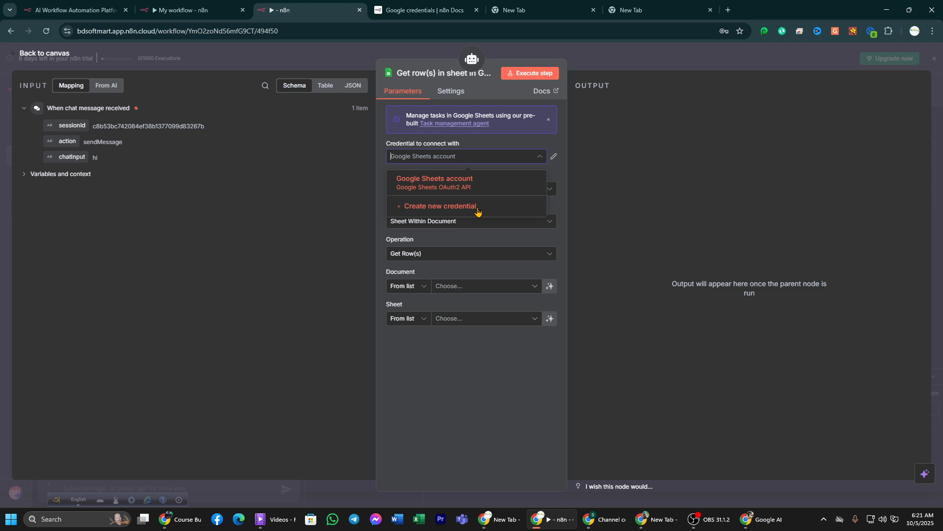
click(661, 234)
click(507, 188)
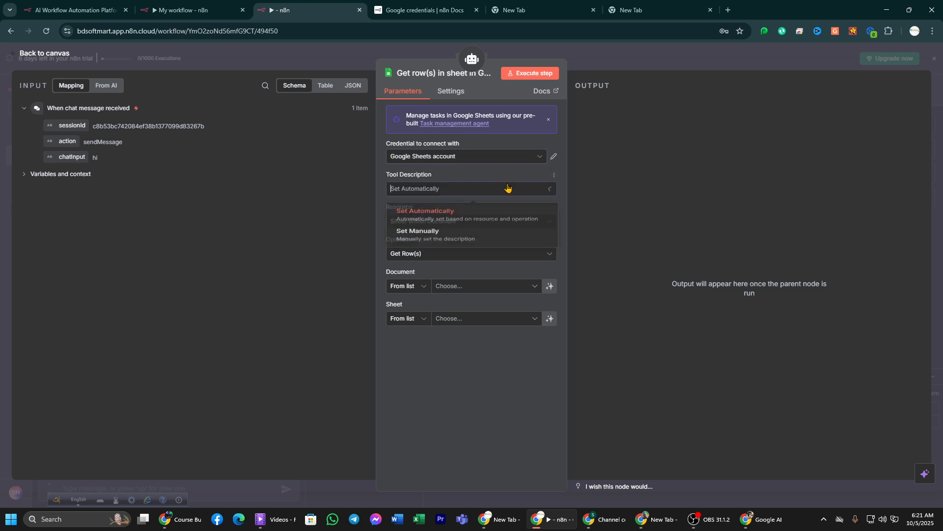
click(485, 159)
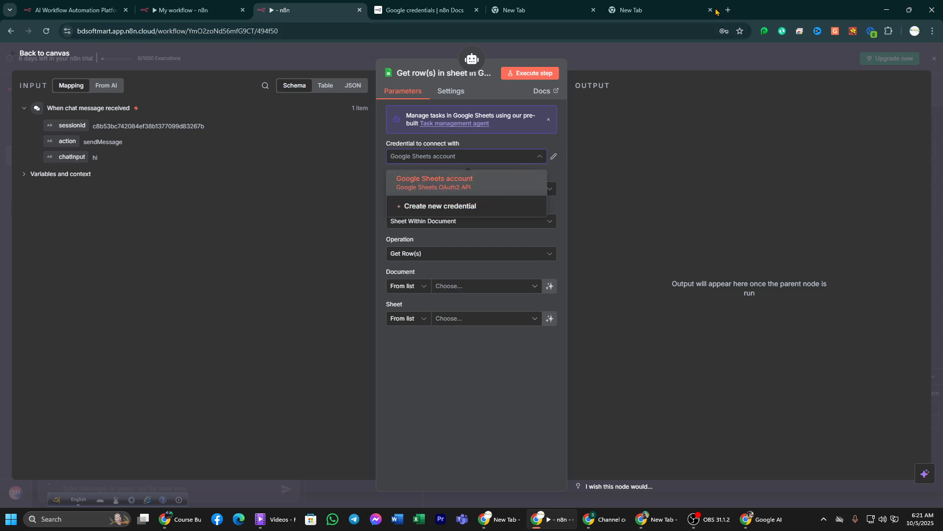
click(727, 209)
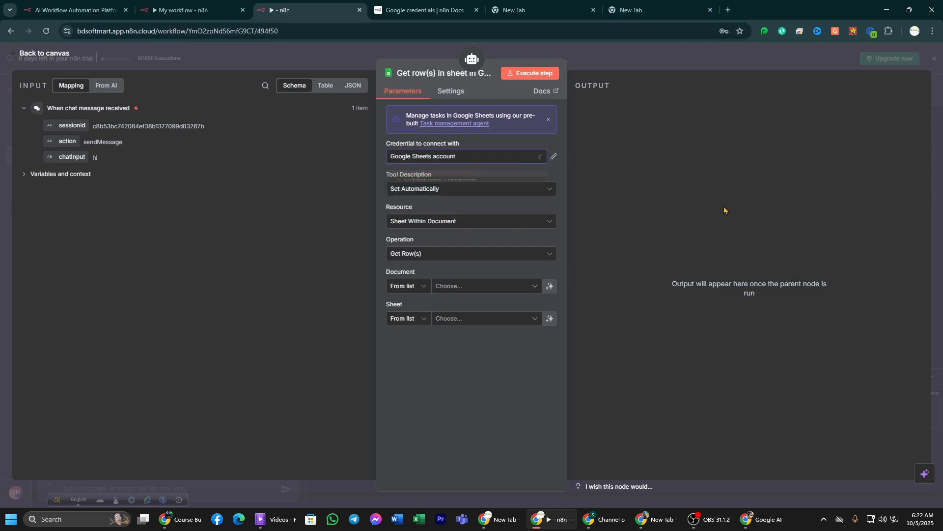
click(510, 197)
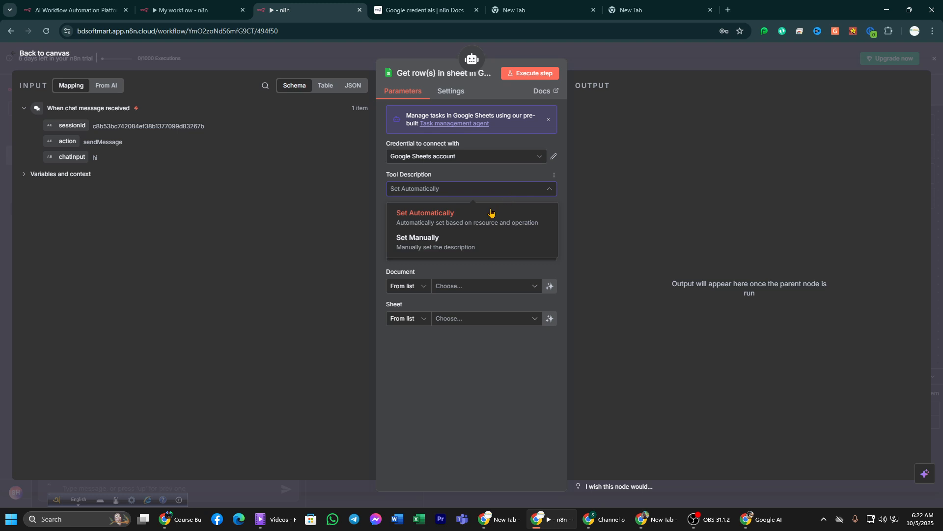
click(578, 235)
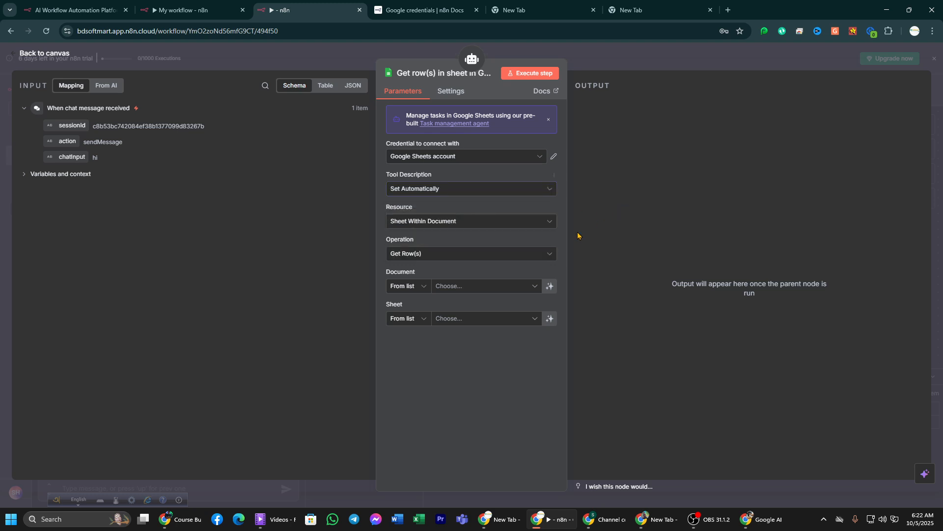
Check the Resource and Operation options of the Google Sheets tool, keeping Sheet Within Document and Get Row(s)
click(510, 227)
click(510, 228)
click(527, 256)
click(662, 257)
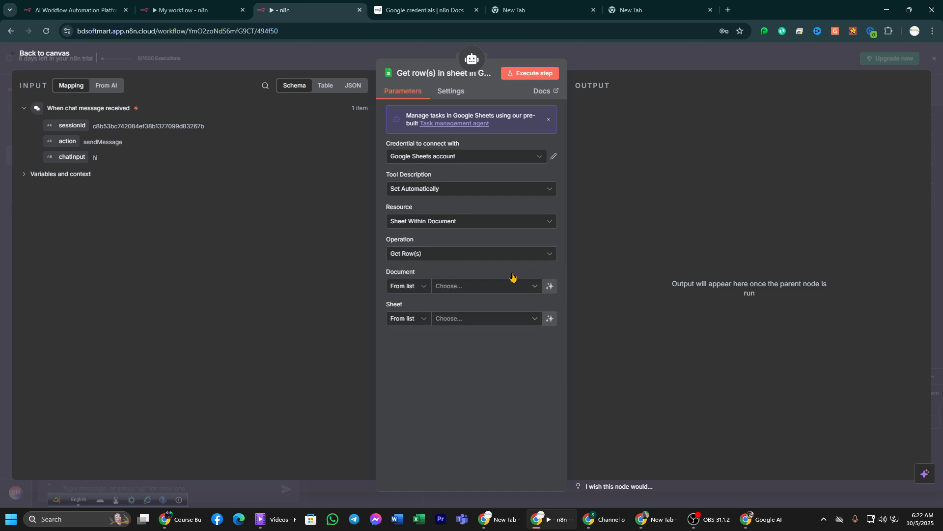
Select BD SOFTMART Excel template as the Google Sheets tool's document from the list
click(488, 290)
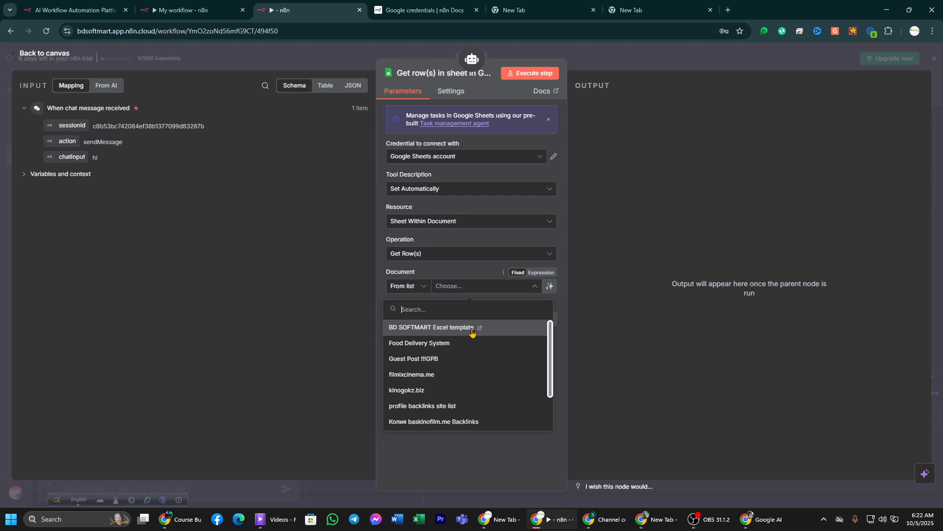
click(452, 332)
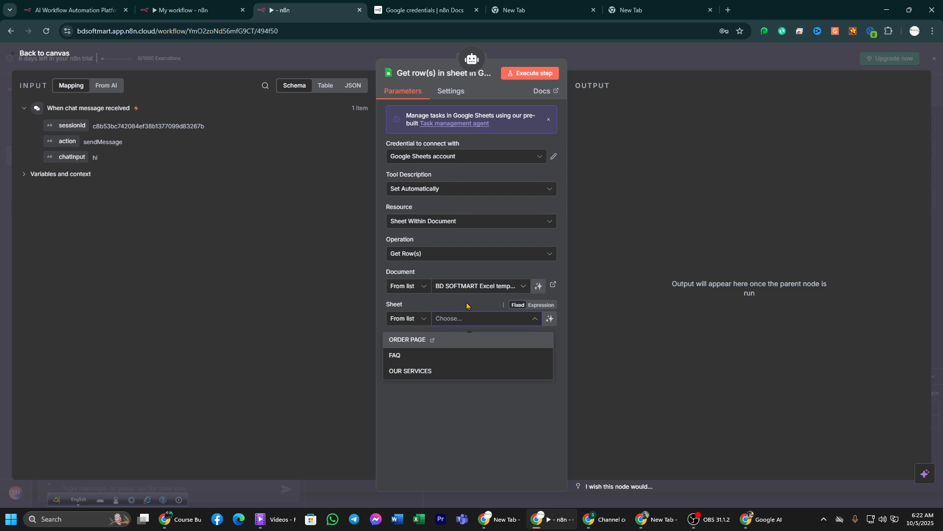
click(481, 288)
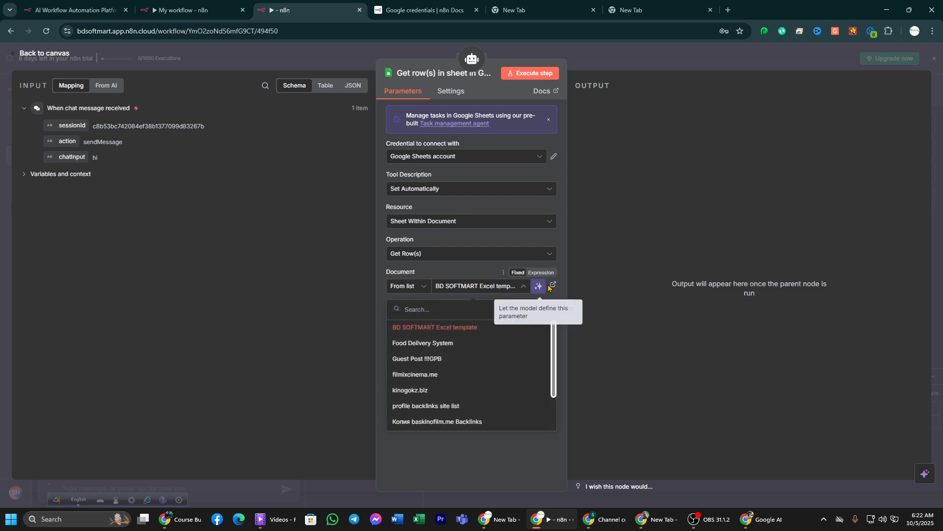
click(493, 332)
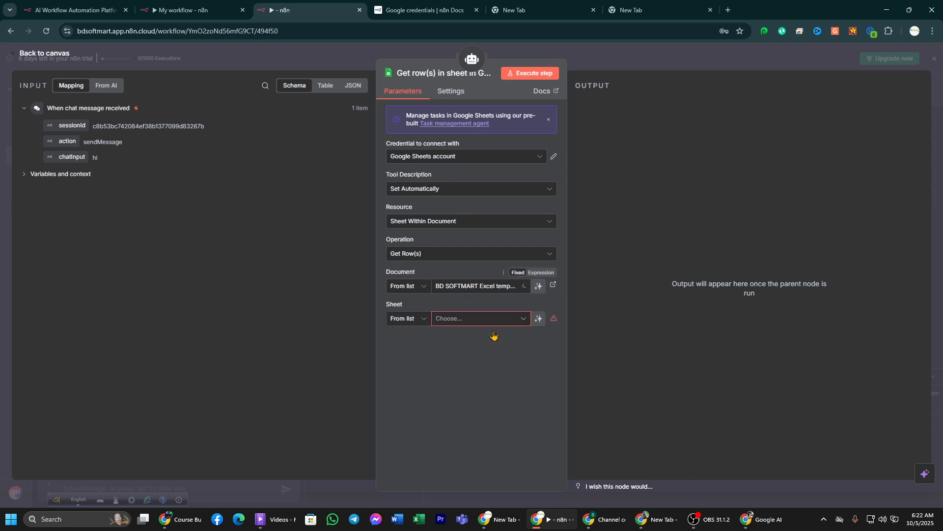
Open the linked BD SOFTMART Excel template spreadsheet and look through its ORDER PAGE, OUR SERVICES and FAQ sheets
click(552, 285)
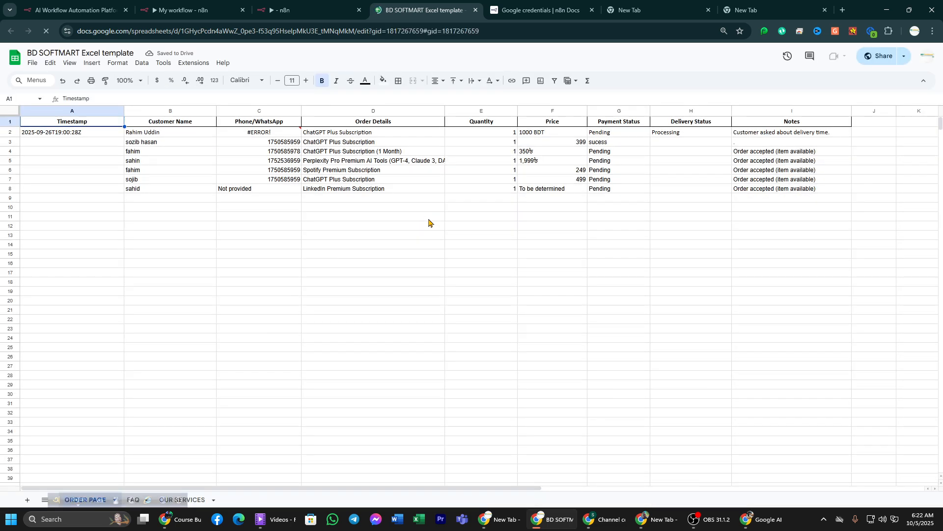
drag(692, 226, 210, 153)
click(415, 310)
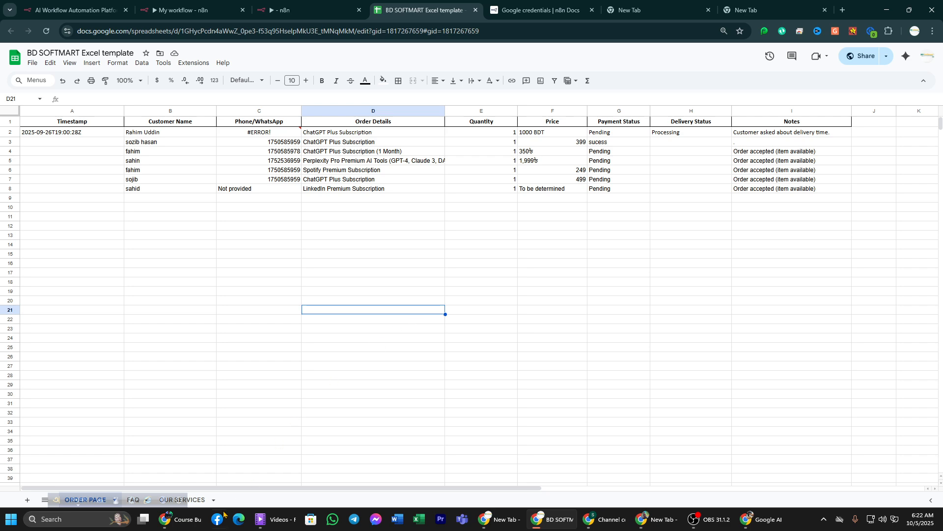
drag(57, 500, 417, 486)
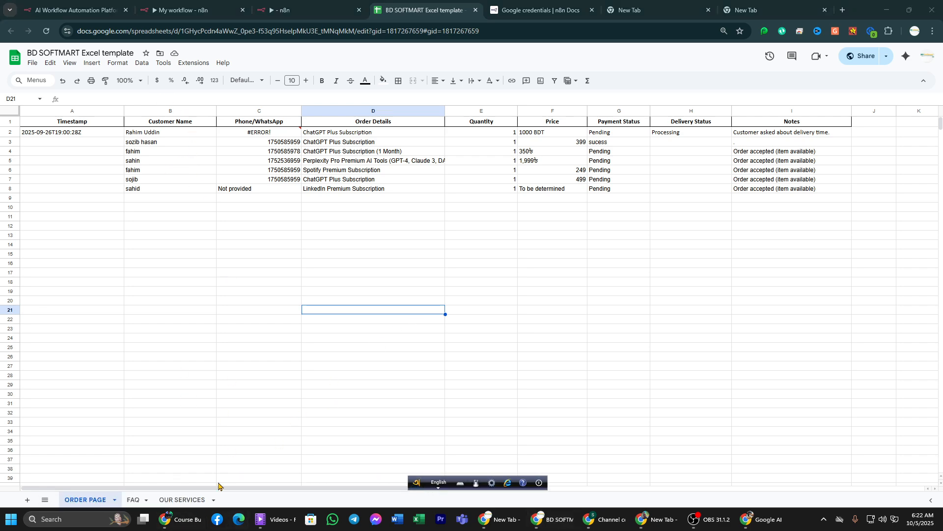
click(181, 499)
click(131, 500)
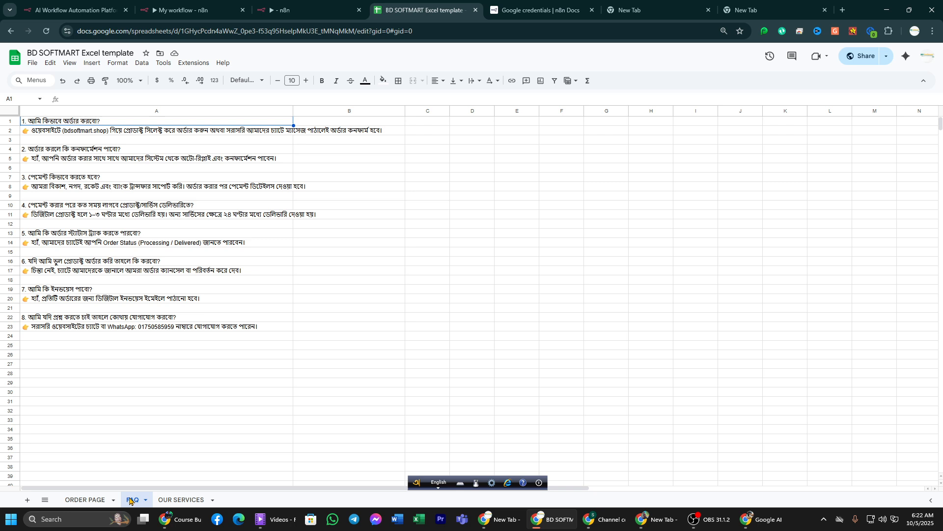
click(104, 500)
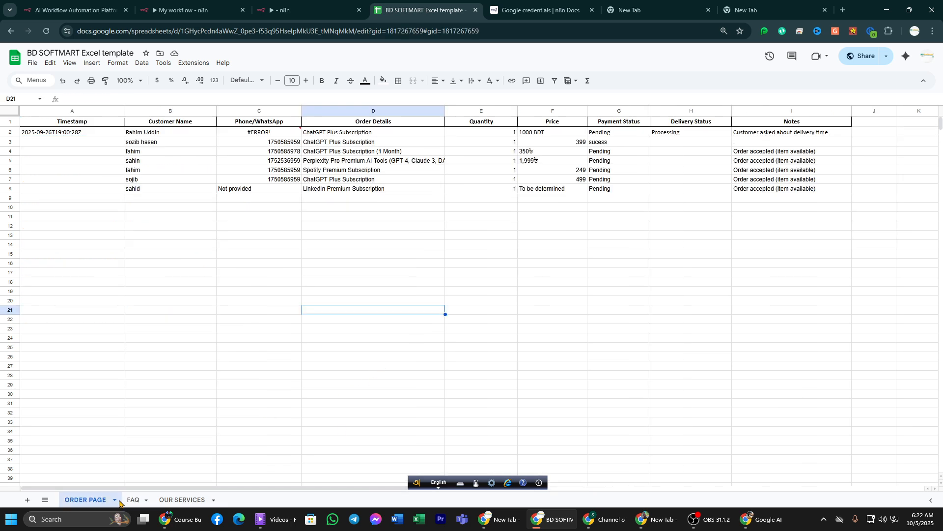
Examine the order records and header columns from Delivery Status back to Customer Name on the ORDER PAGE sheet
mouse_move(840, 217)
mouse_down()
mouse_move(238, 177)
mouse_move(105, 139)
mouse_up()
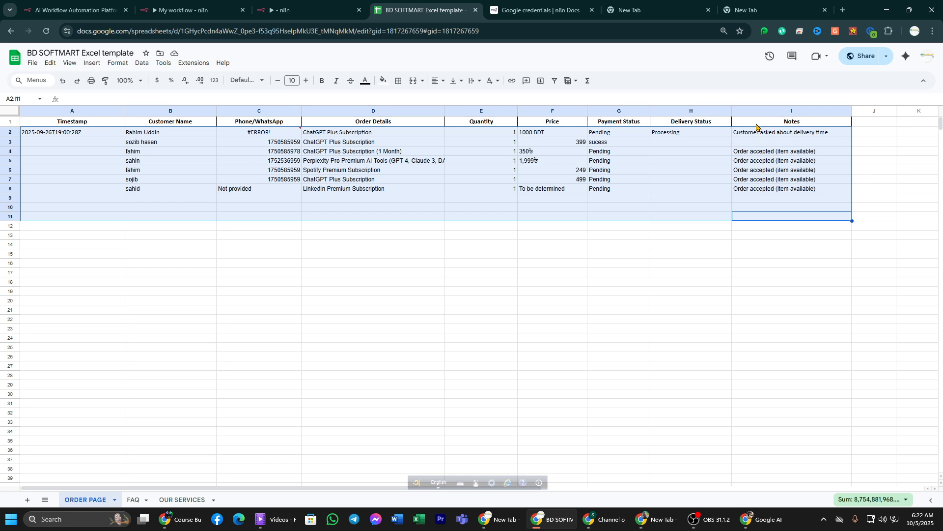
click(693, 124)
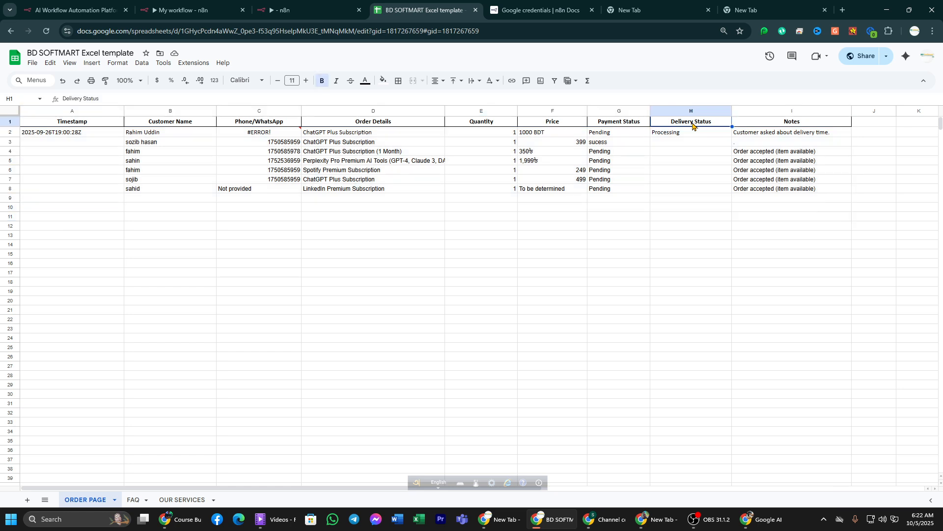
click(628, 123)
click(548, 124)
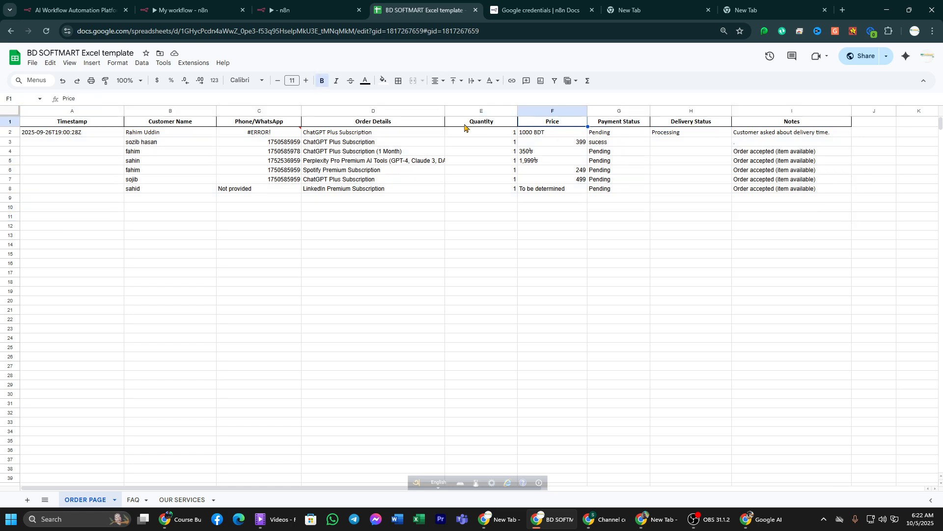
click(466, 125)
click(396, 125)
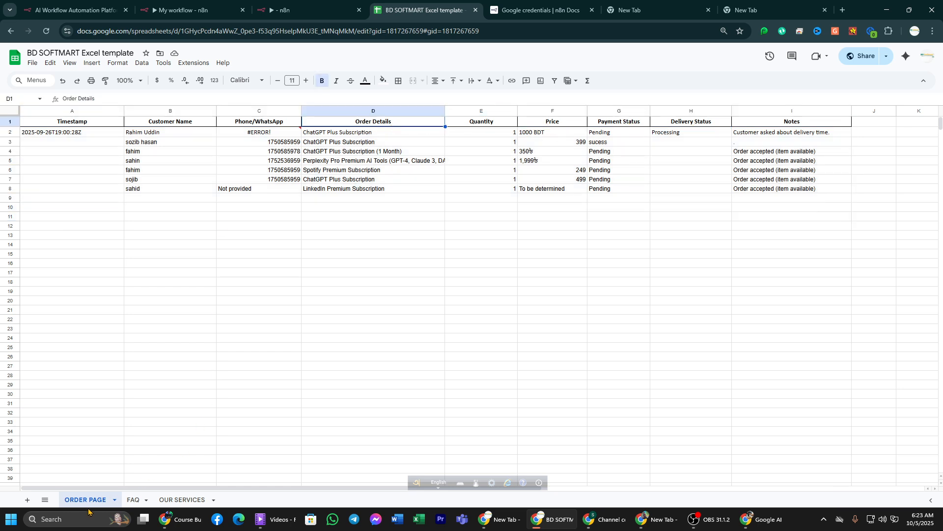
click(259, 122)
click(166, 125)
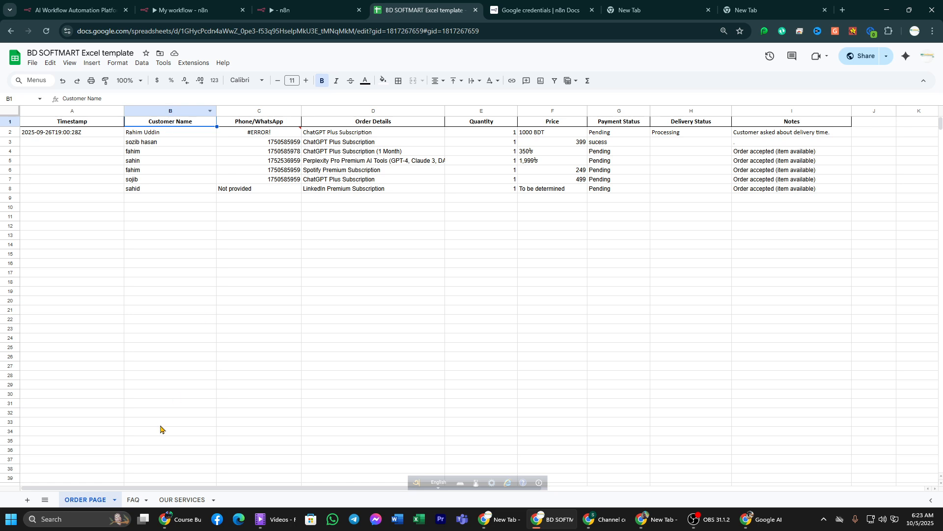
Go to the FAQ sheet and read through its questions and answers
click(129, 498)
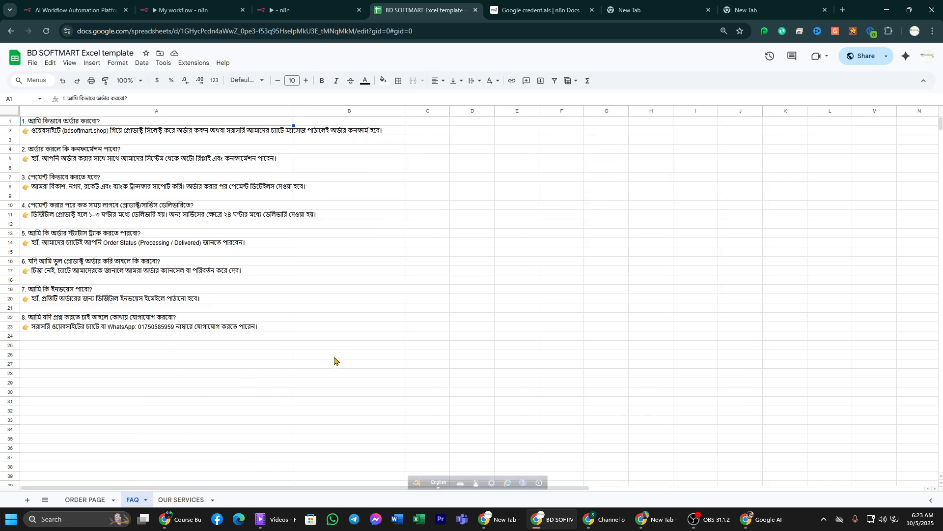
drag(339, 354, 64, 124)
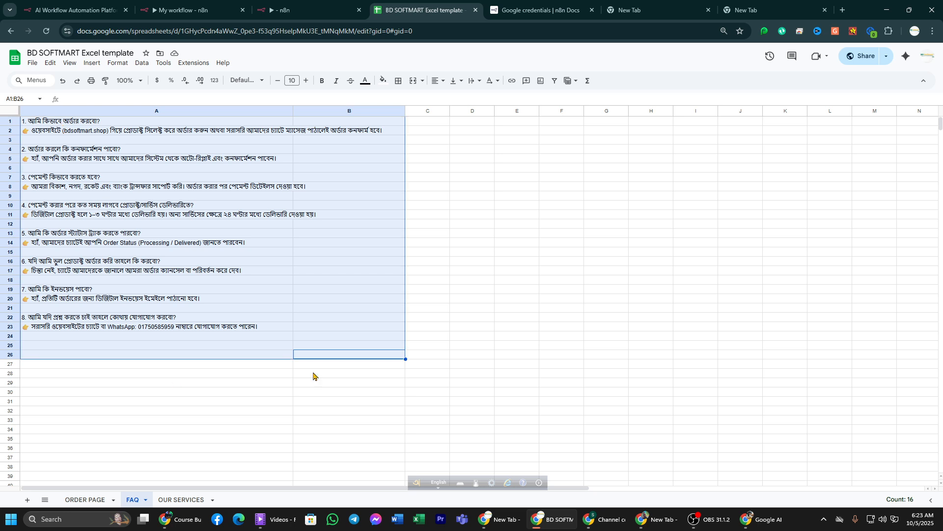
drag(337, 365, 58, 117)
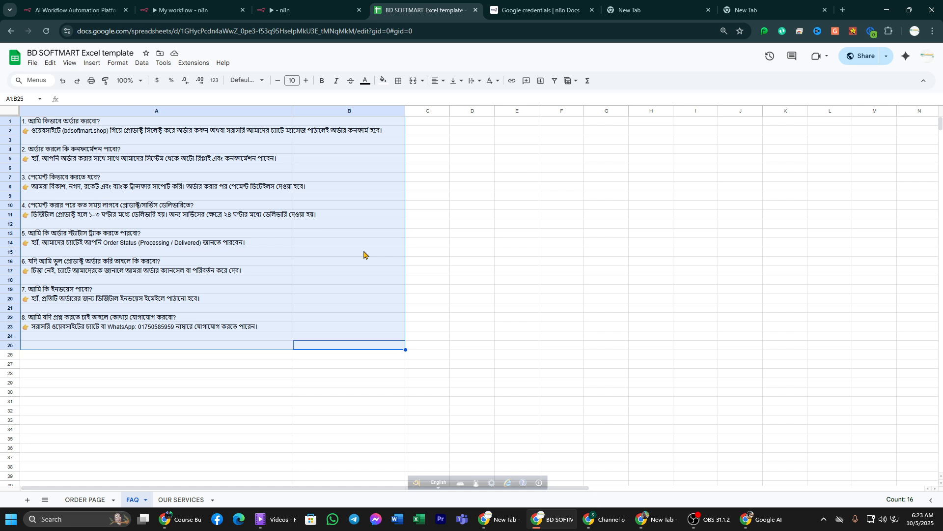
drag(297, 326, 84, 133)
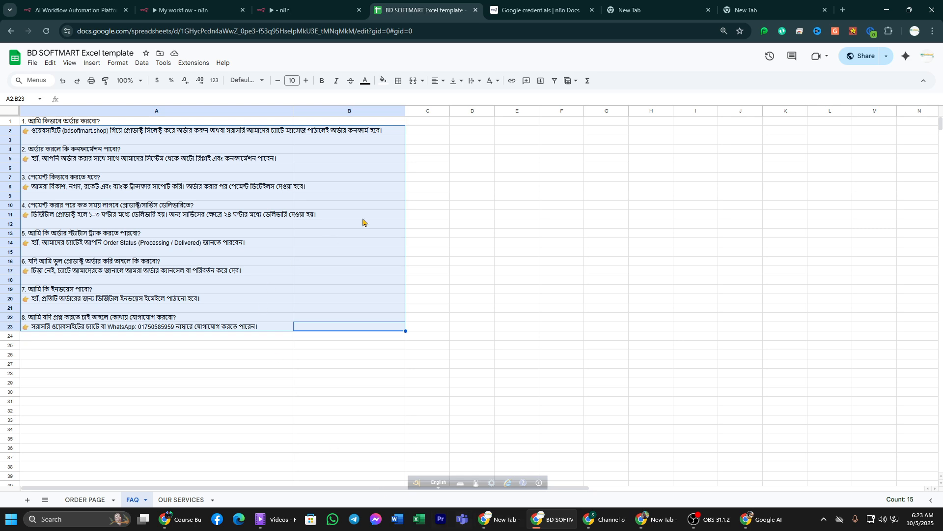
Go to the OUR SERVICES sheet and examine its product names, short descriptions, prices and URLs
click(186, 500)
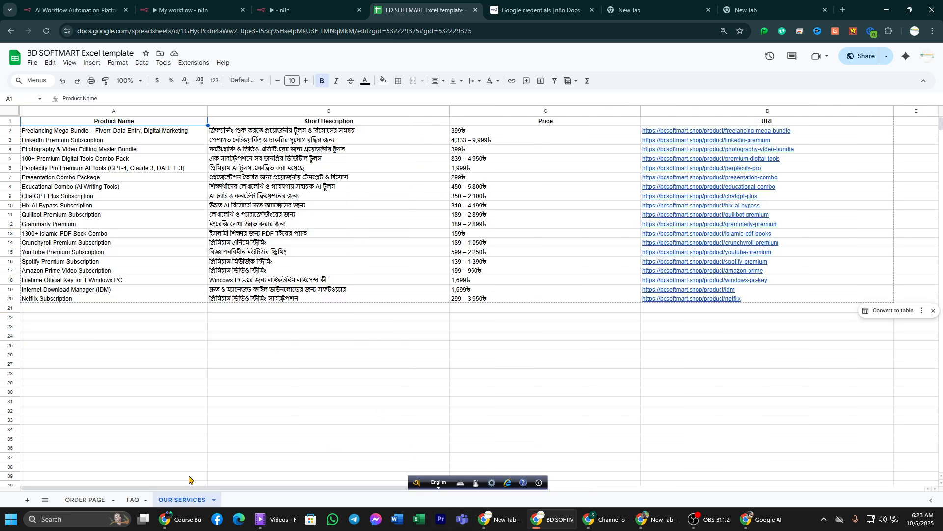
drag(776, 330, 150, 135)
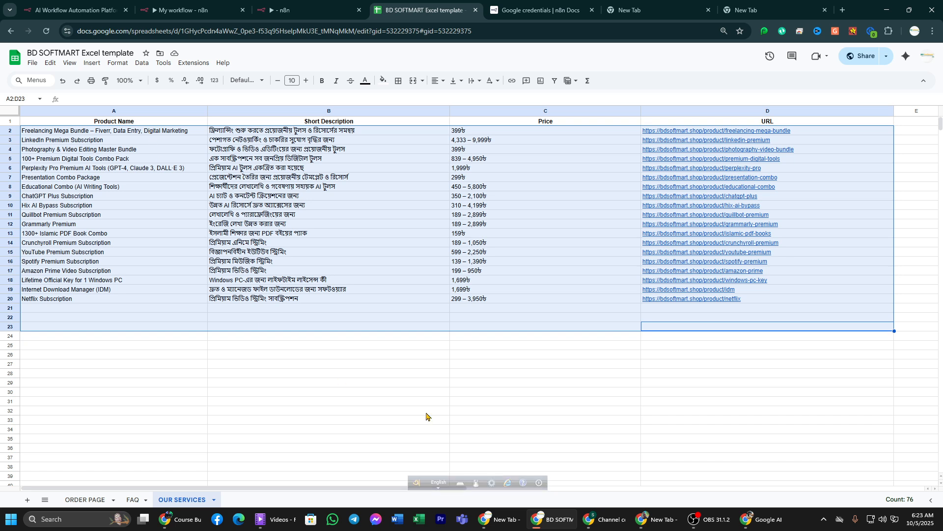
click(632, 385)
drag(730, 317, 181, 131)
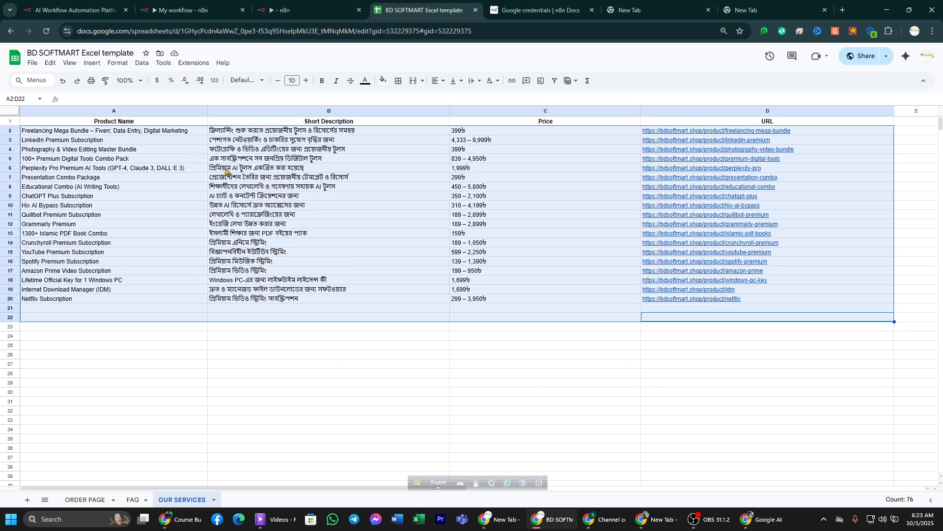
click(677, 362)
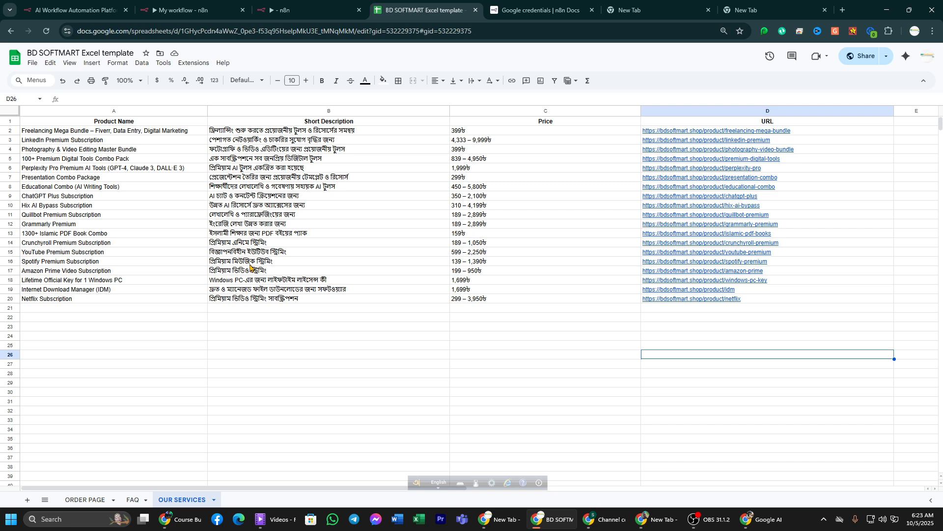
Move the Netflix Subscription product name from cell A20 to A2 on the OUR SERVICES sheet
click(85, 301)
drag(84, 301, 92, 131)
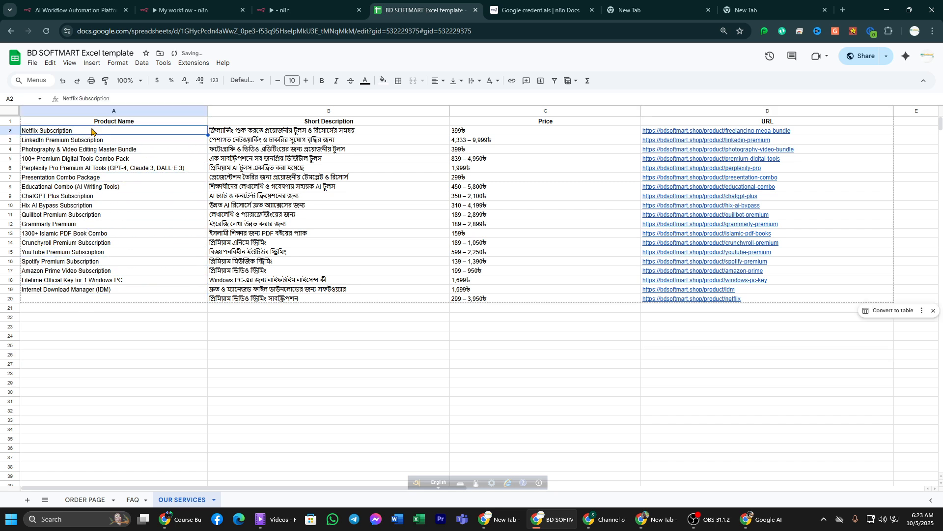
click(73, 298)
click(161, 354)
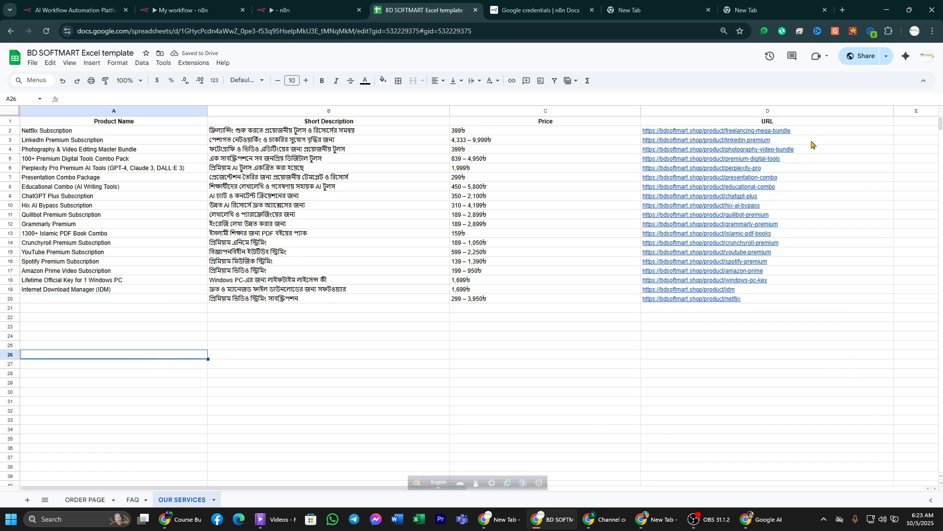
click(452, 318)
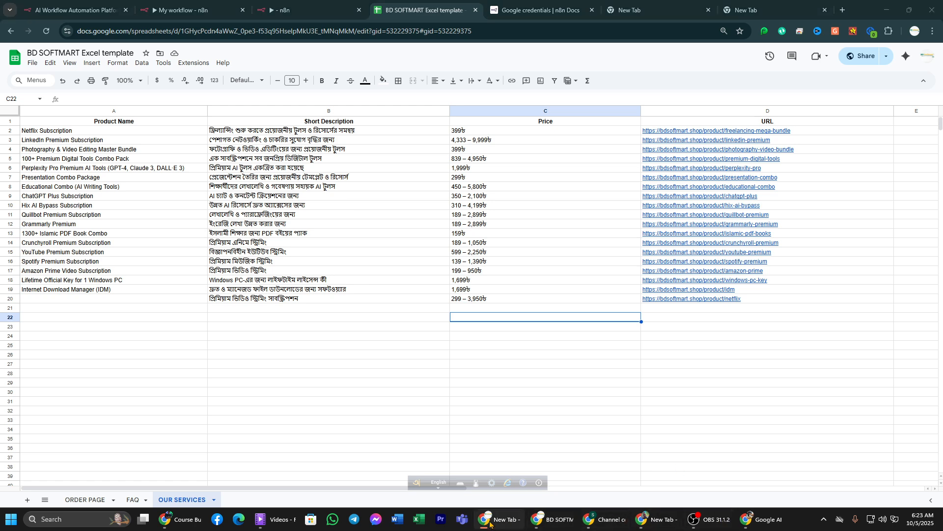
In the n8n Google Sheets tool, choose the ORDER PAGE sheet and set the operation to Append Row
click(309, 10)
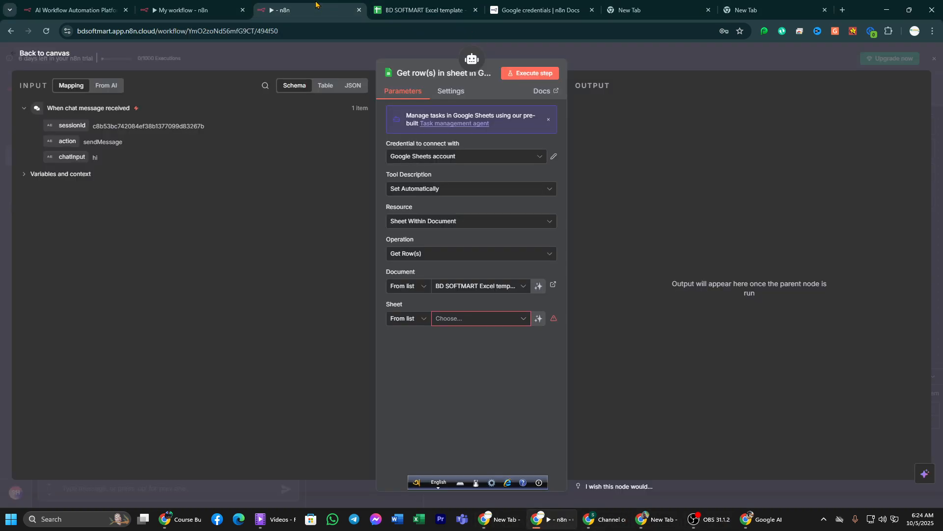
click(448, 319)
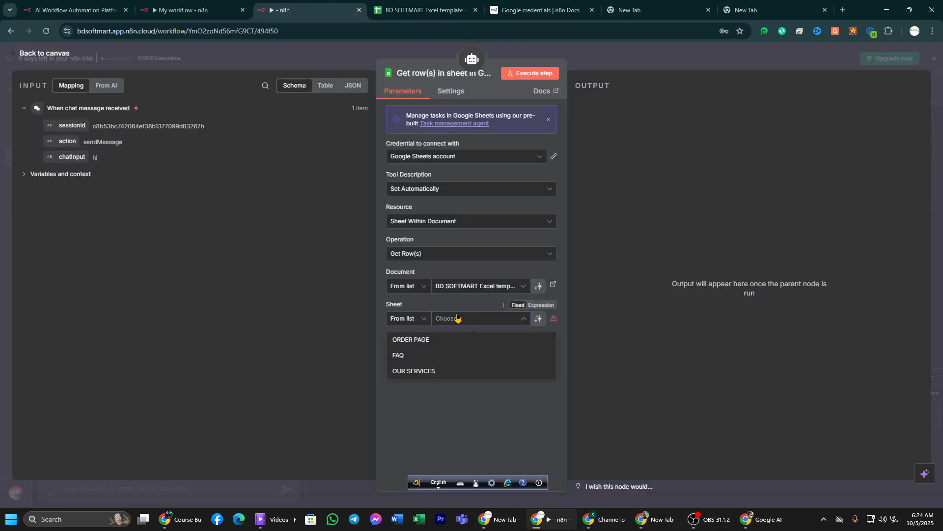
click(411, 346)
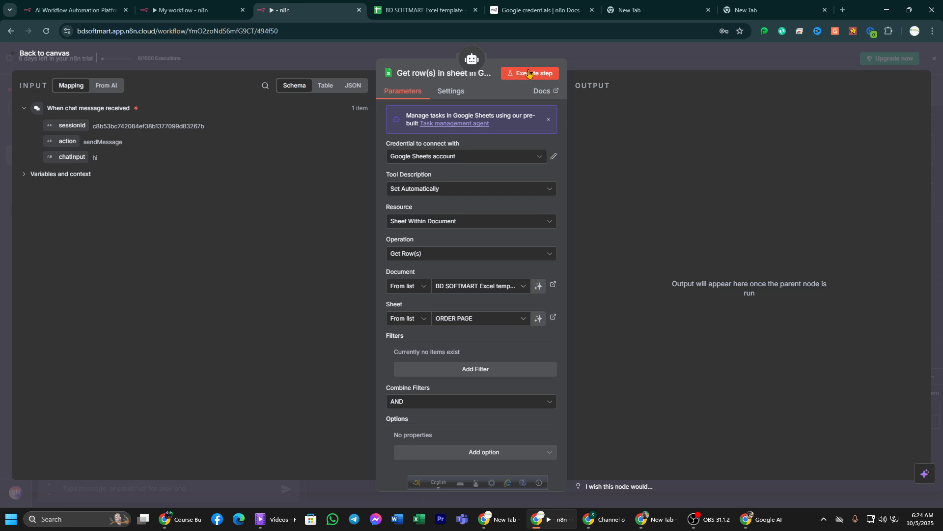
click(482, 254)
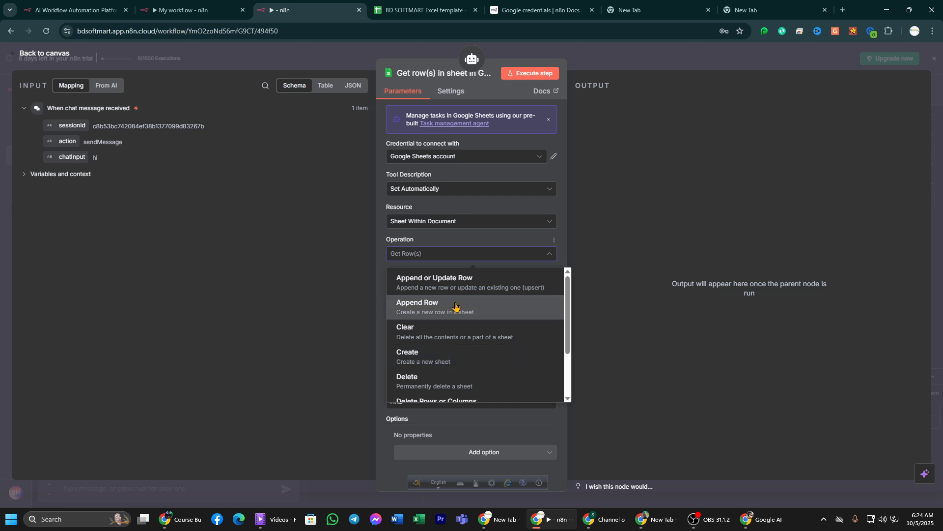
click(456, 306)
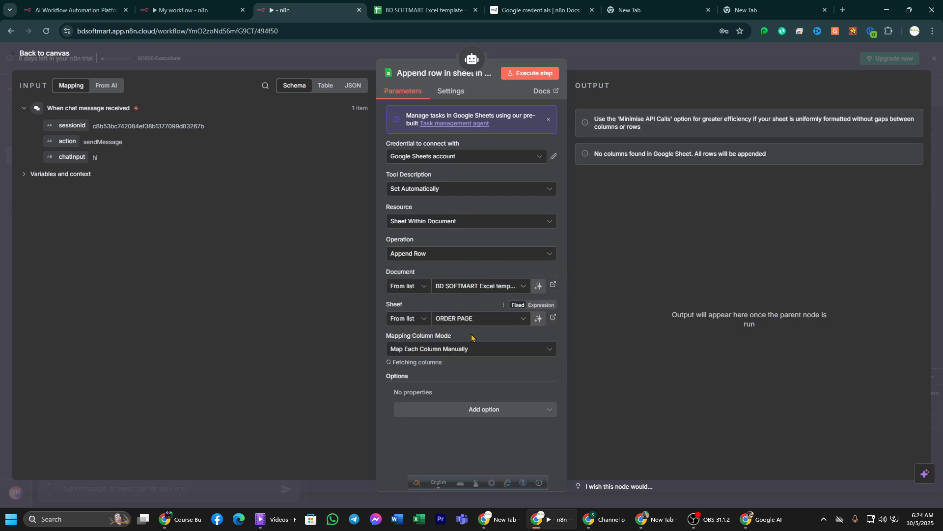
scroll(459, 380, down, 5)
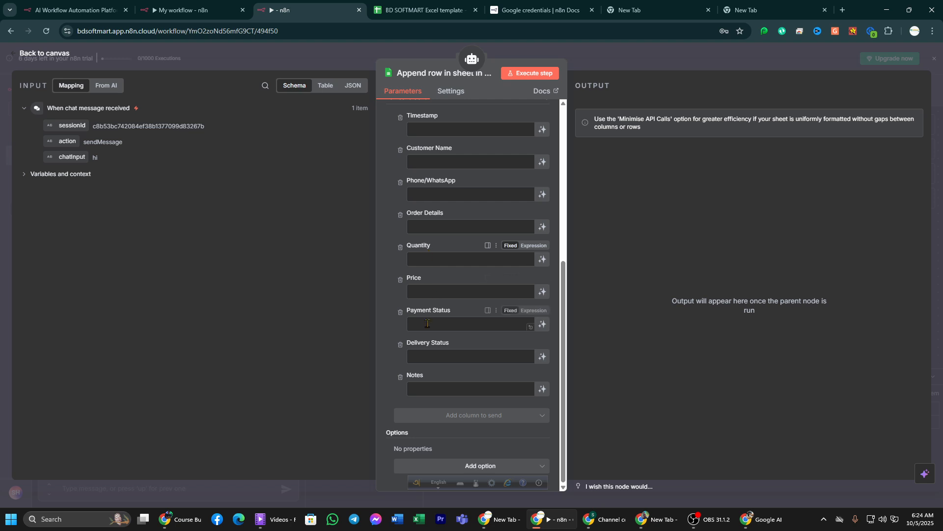
scroll(438, 353, up, 2)
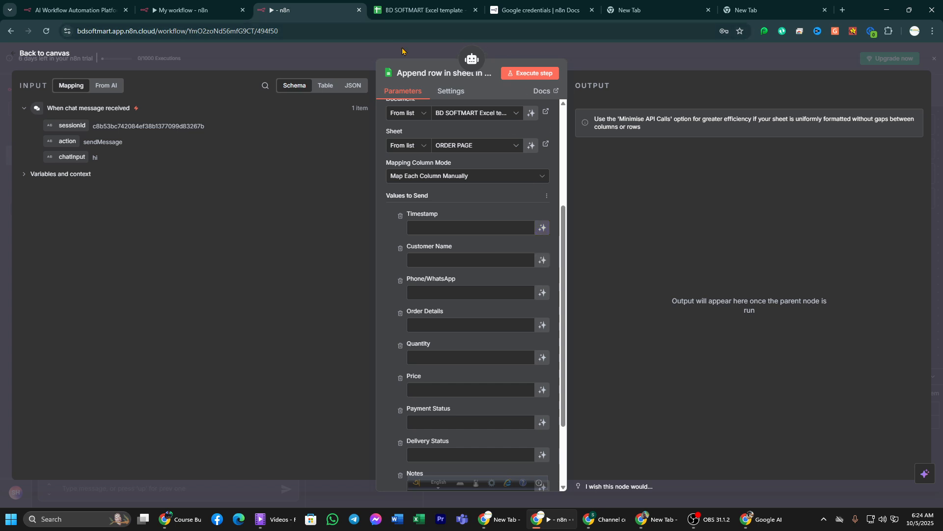
Rename the Google Sheets append tool as Get order
click(427, 73)
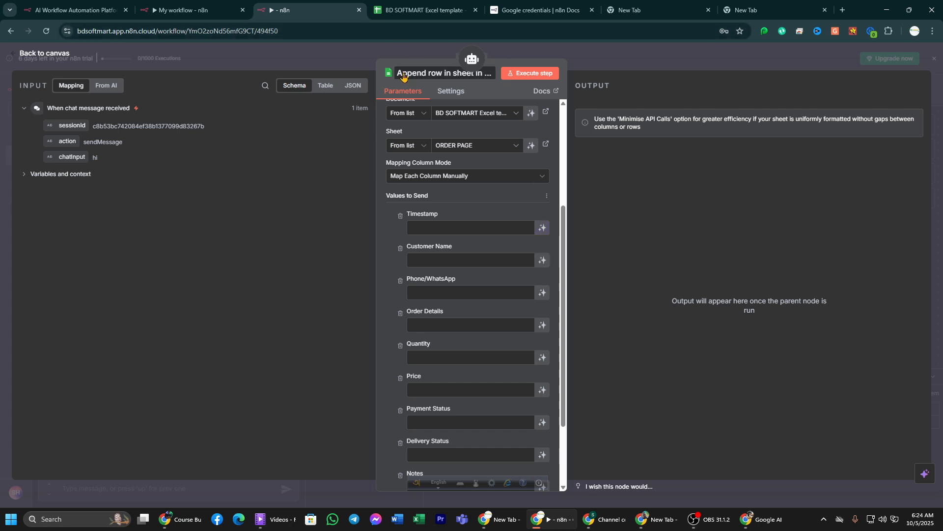
click(677, 180)
click(445, 76)
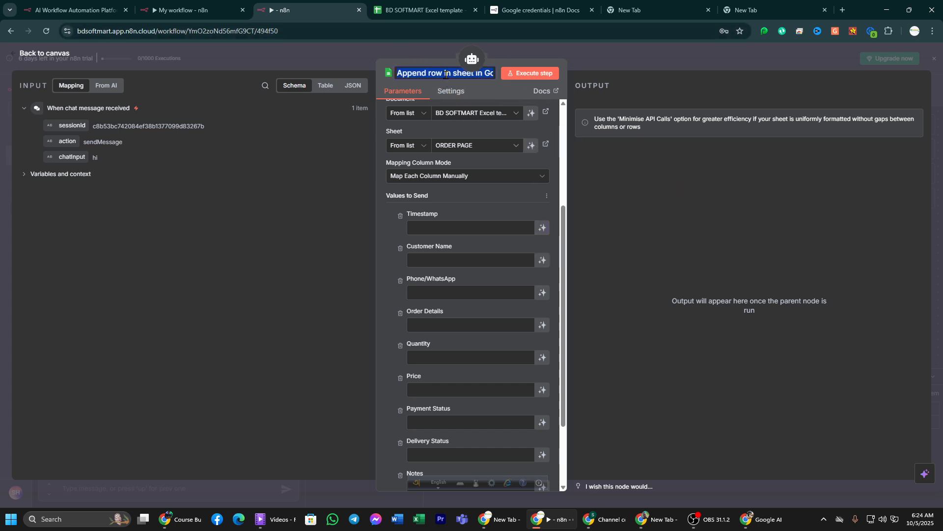
key(BackSpace)
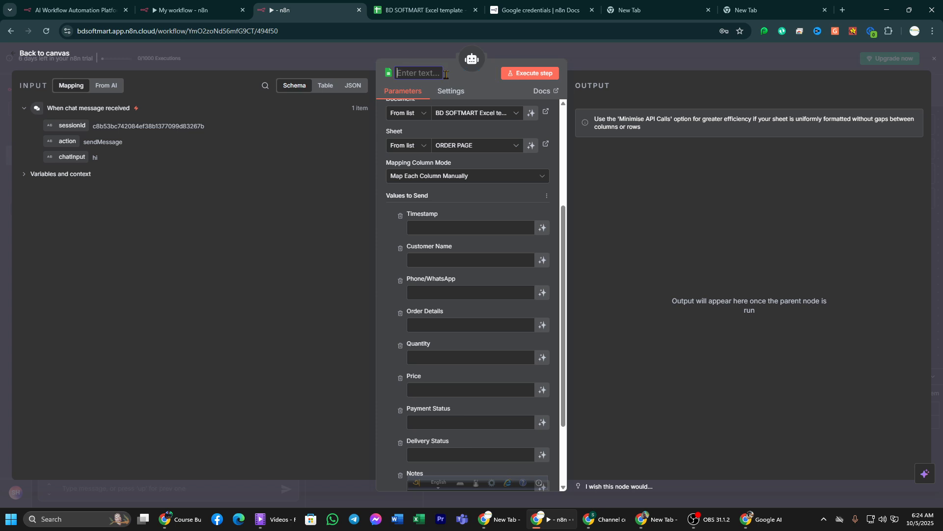
text(ge)
key(BackSpace)
key(BackSpace)
text(G)
click(631, 188)
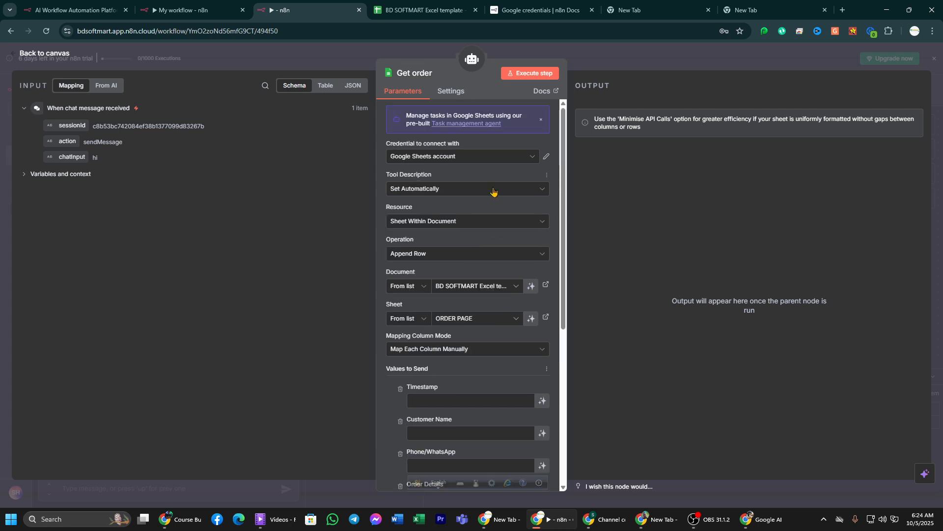
Let the model define every value to send from Customer Name through Notes, leaving Timestamp empty
scroll(509, 312, down, 2)
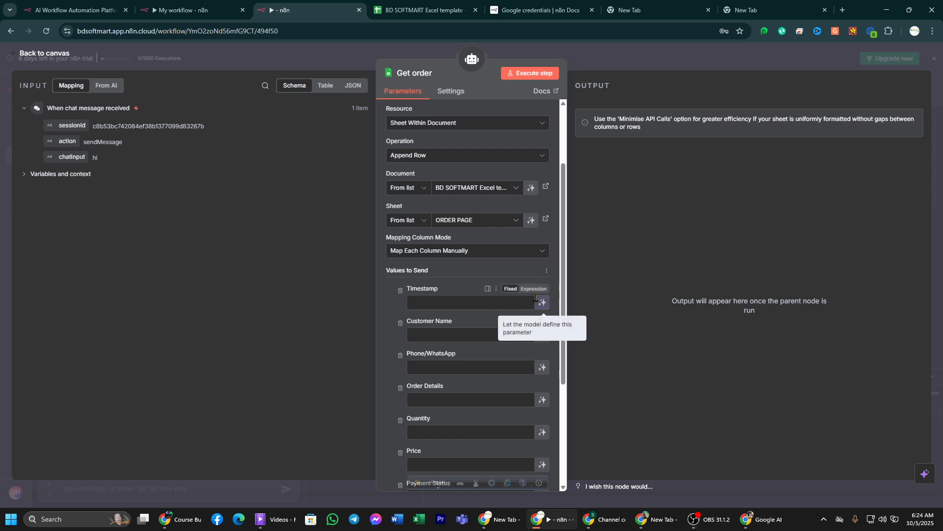
scroll(543, 333, down, 1)
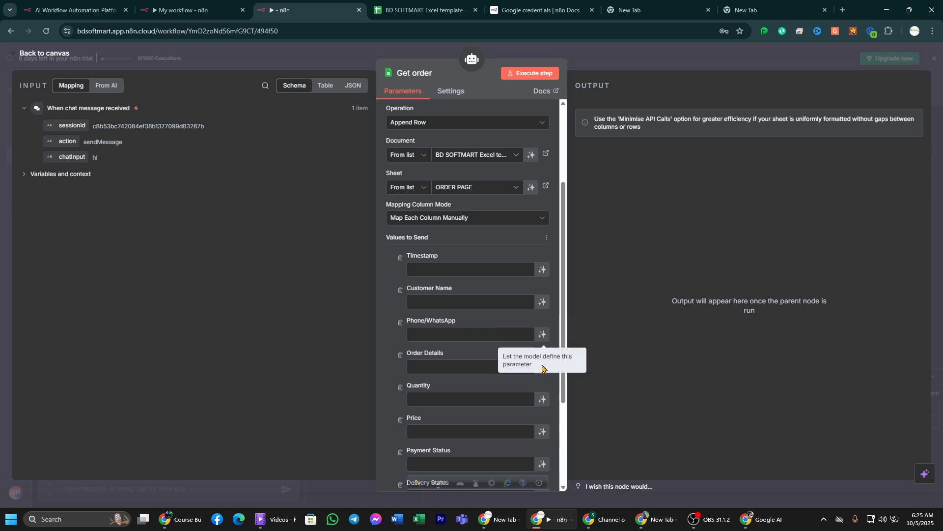
click(541, 303)
click(542, 347)
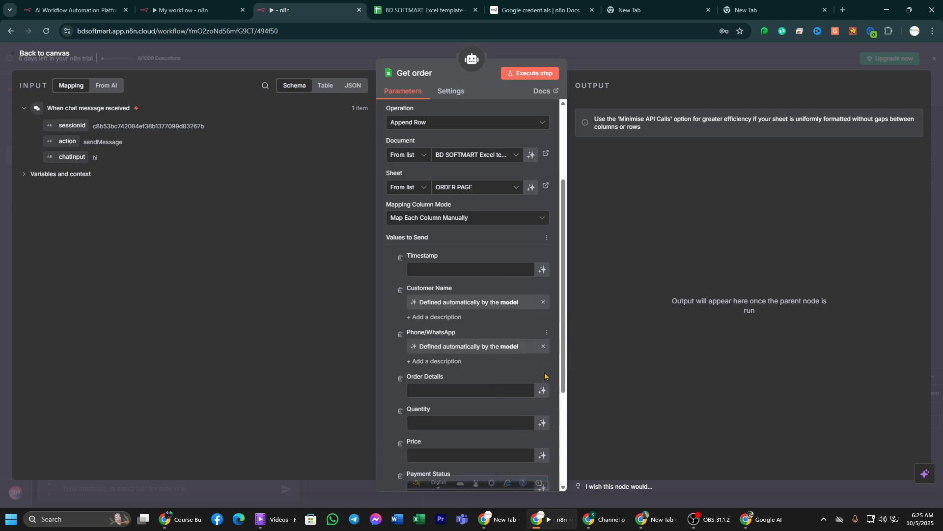
click(541, 391)
click(541, 432)
scroll(541, 431, down, 3)
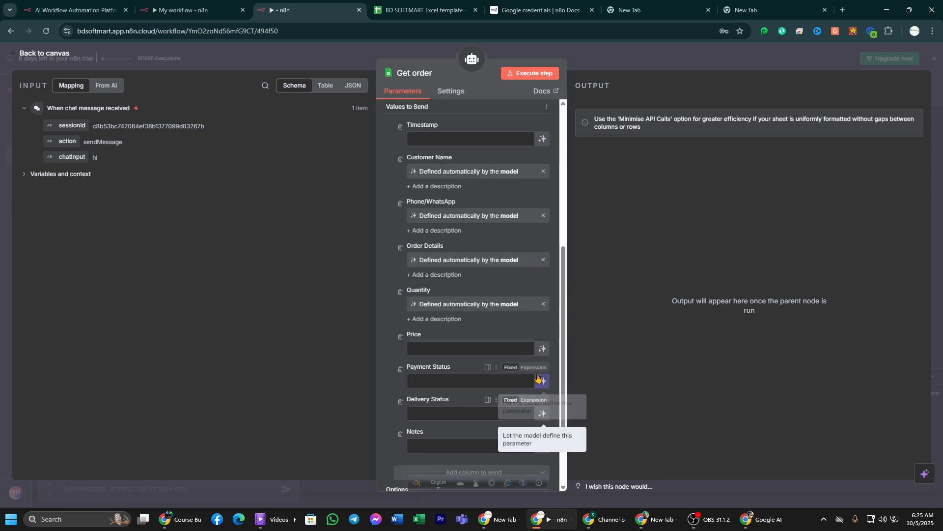
click(541, 350)
click(541, 391)
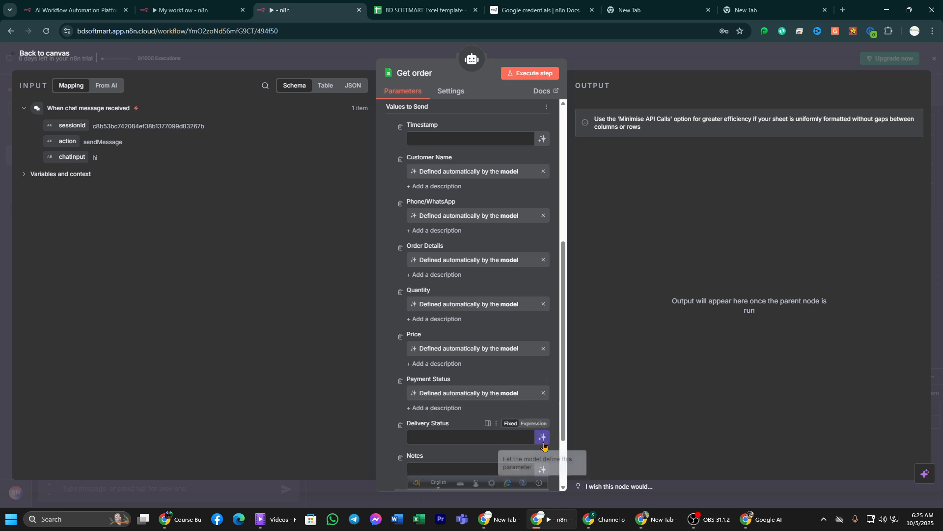
click(543, 435)
scroll(544, 439, down, 2)
click(543, 391)
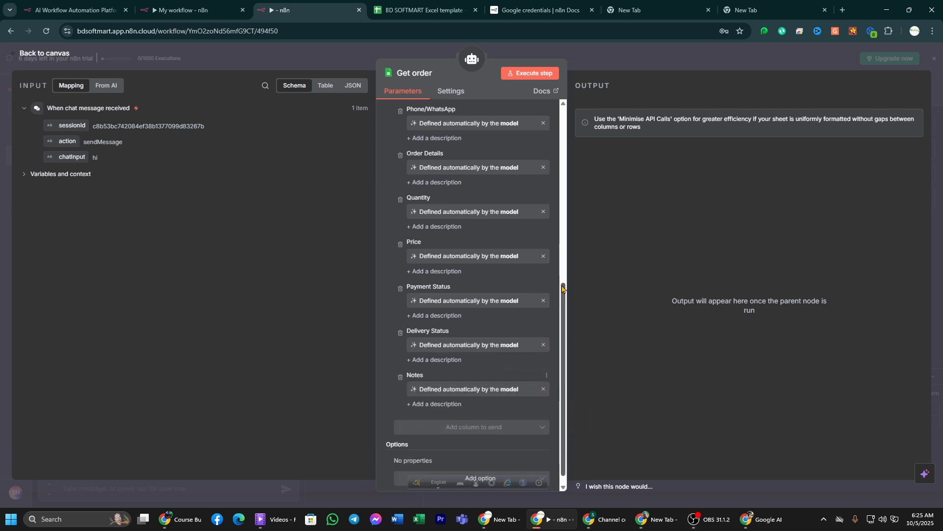
Execute the Get order tool with all test fields empty, check its response, and return to the canvas
click(527, 75)
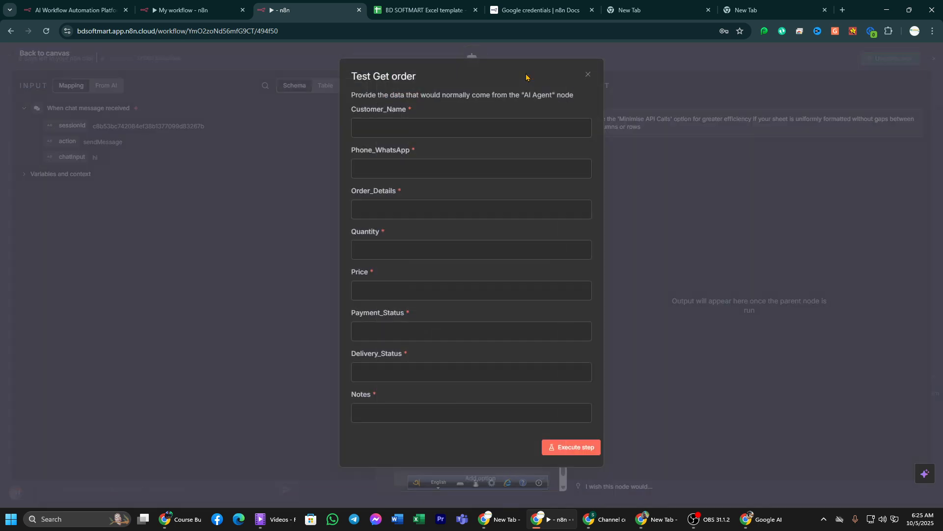
click(580, 447)
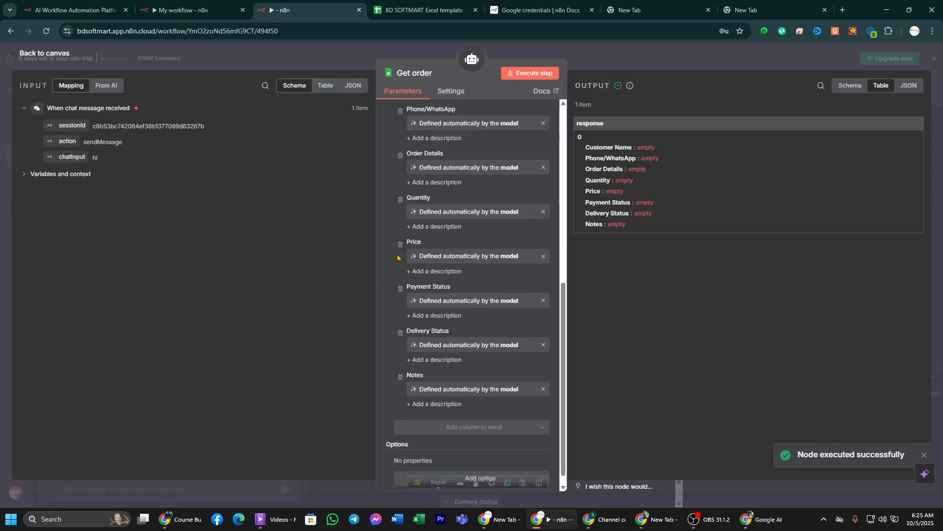
drag(586, 134, 669, 227)
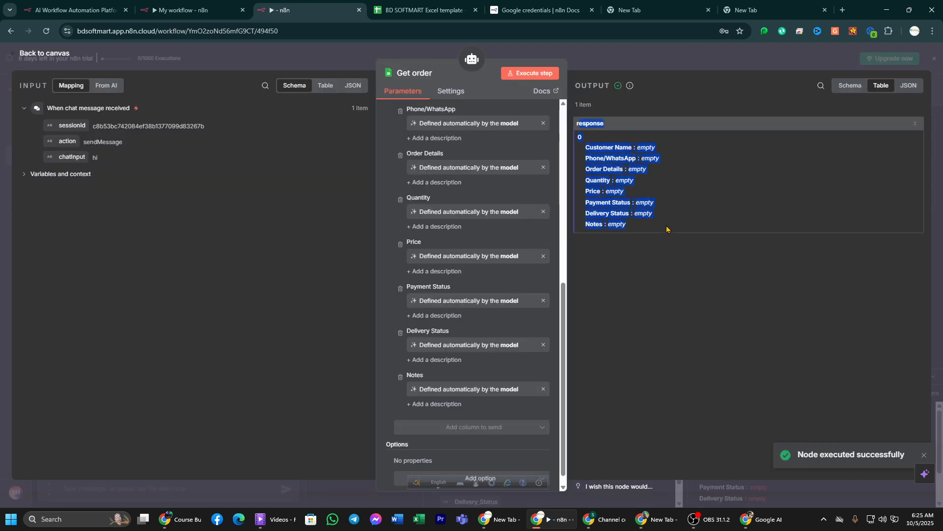
scroll(485, 391, down, 1)
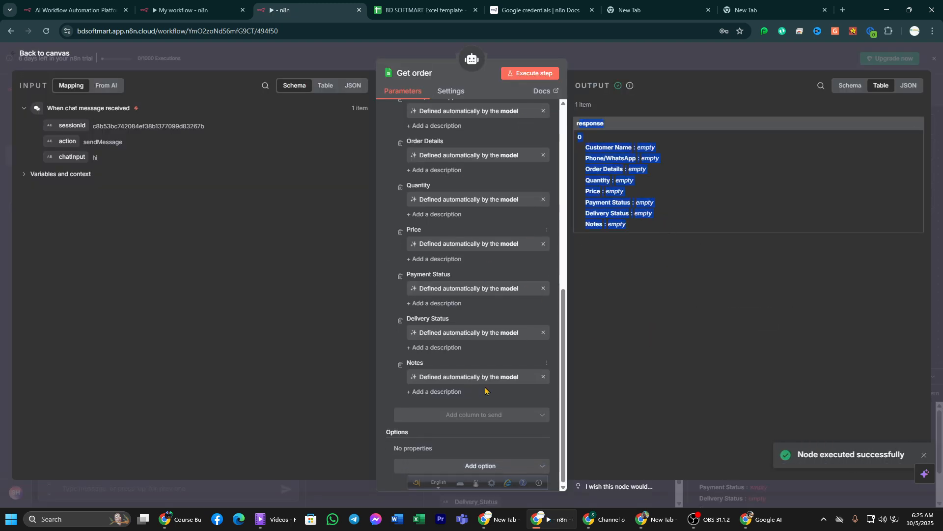
click(23, 54)
Move the Get order node well to the right of Simple Memory and add another Google Sheets tool to the AI Agent
drag(674, 240, 855, 245)
click(671, 188)
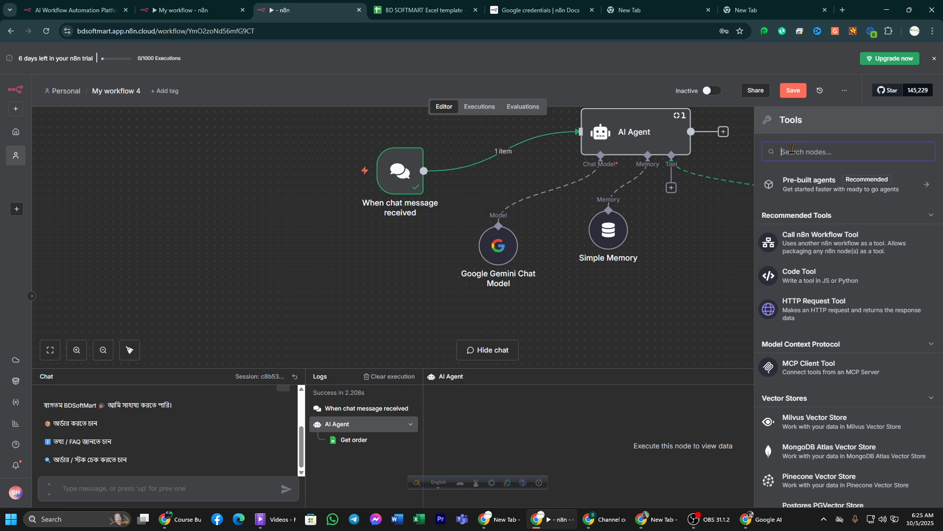
text(sec)
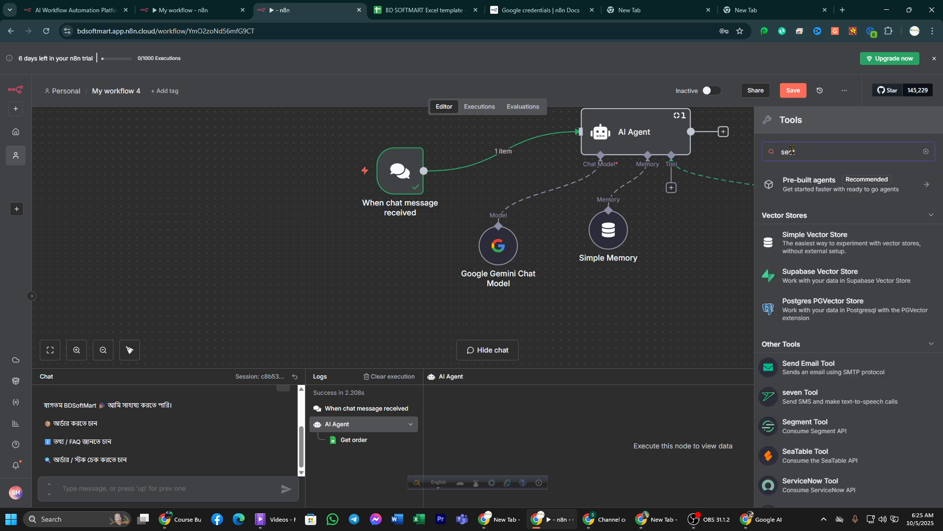
text(t)
key(ctrl+a)
key(BackSpace)
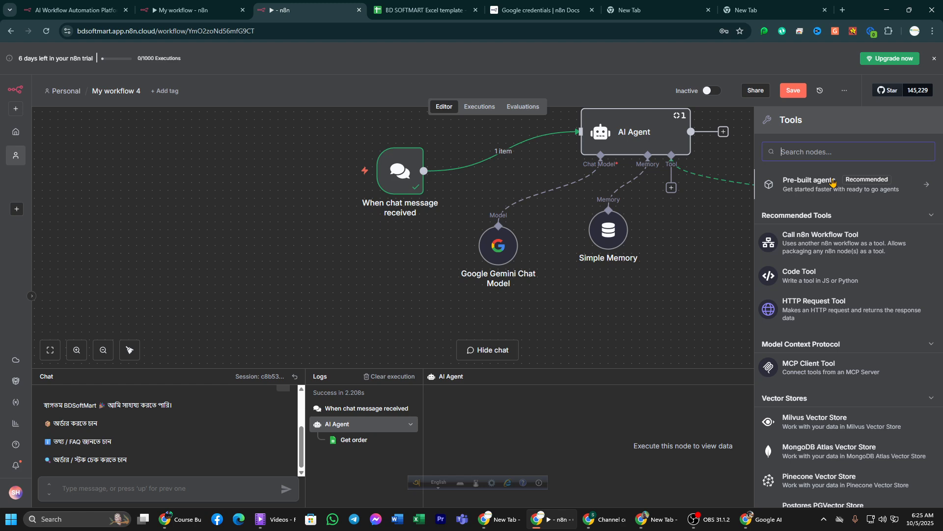
text(sheet)
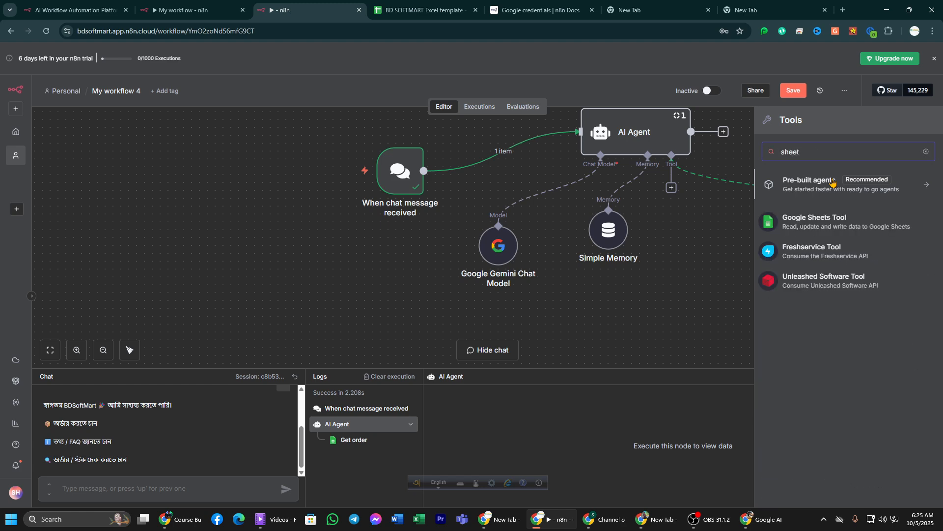
click(835, 235)
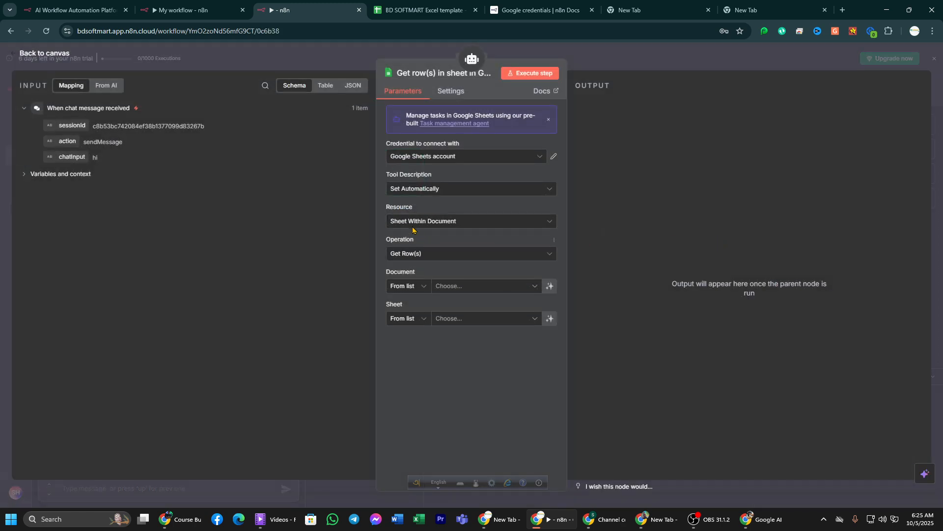
Set the new Google Sheets tool to read from the BD SOFTMART Excel template document and its FAQ sheet
click(467, 162)
click(468, 161)
click(466, 163)
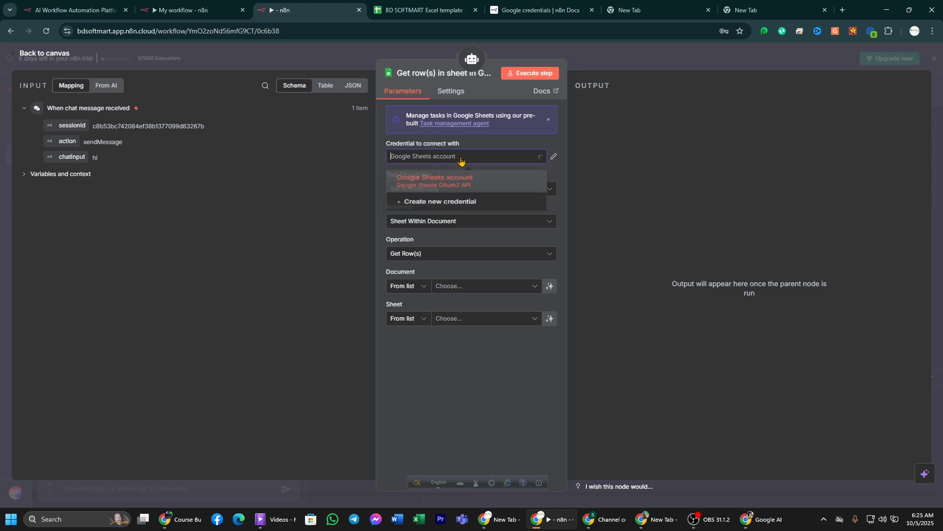
click(569, 234)
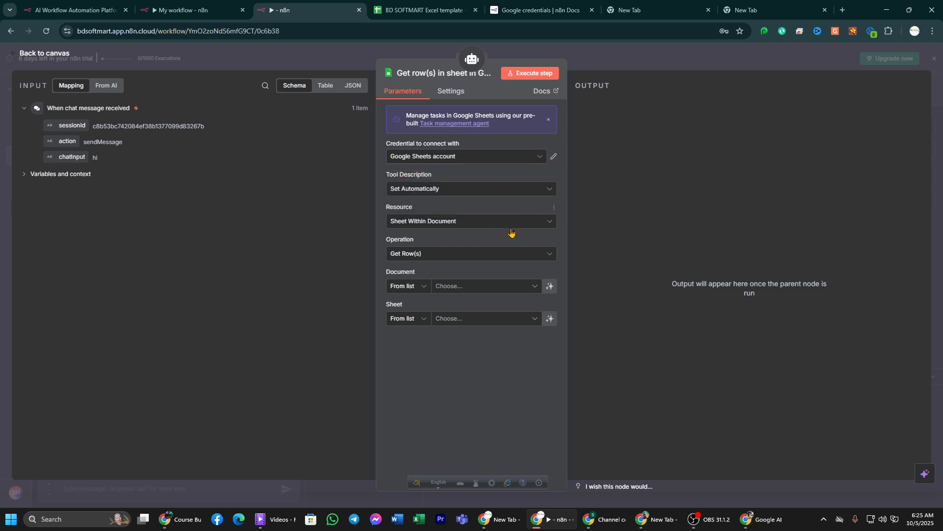
click(512, 257)
click(512, 258)
click(504, 285)
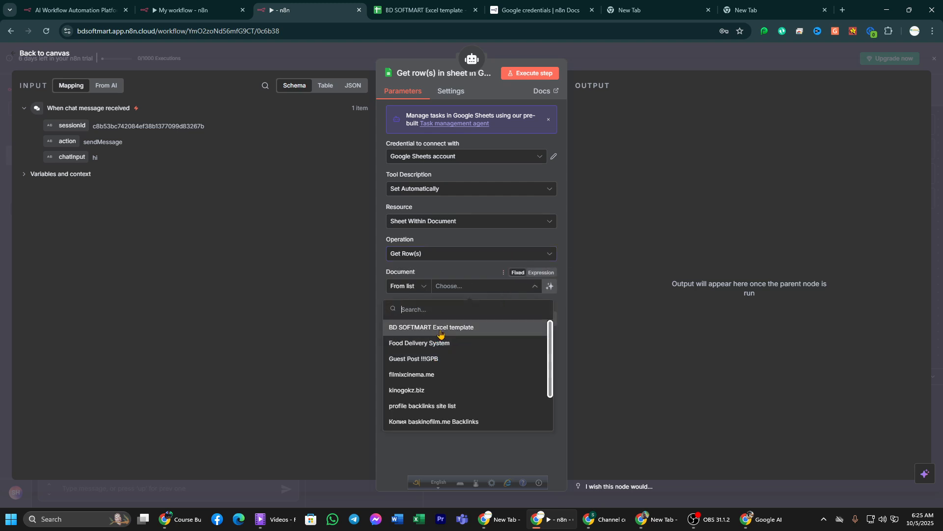
click(440, 331)
click(474, 323)
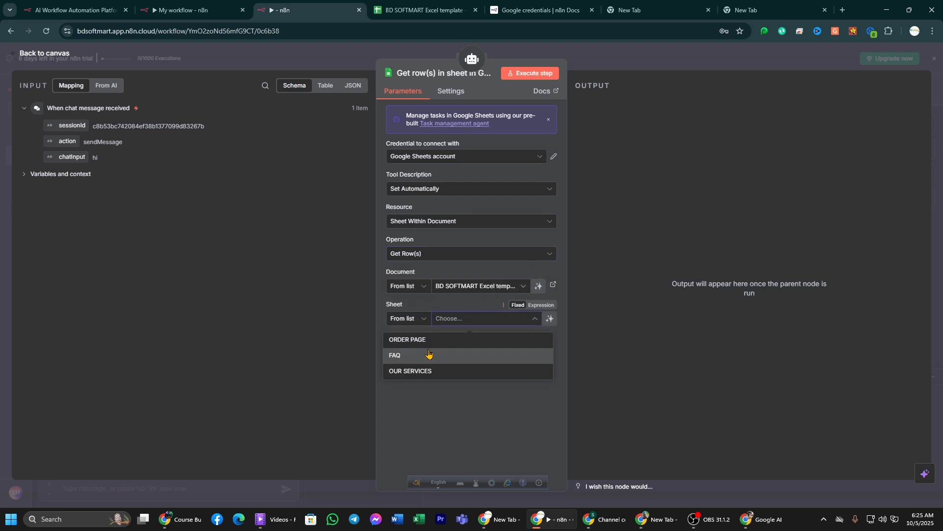
click(449, 356)
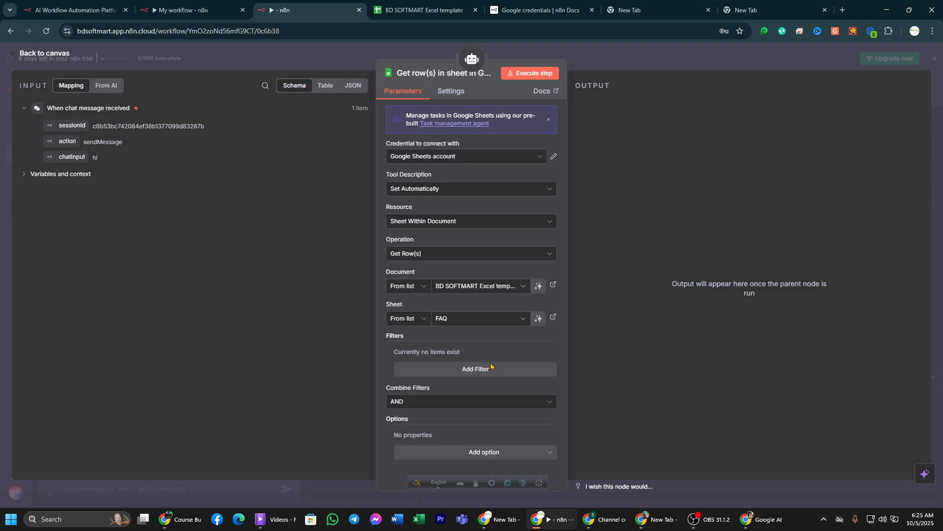
Execute the FAQ sheet tool, look through the returned rows, and return to the canvas
click(541, 74)
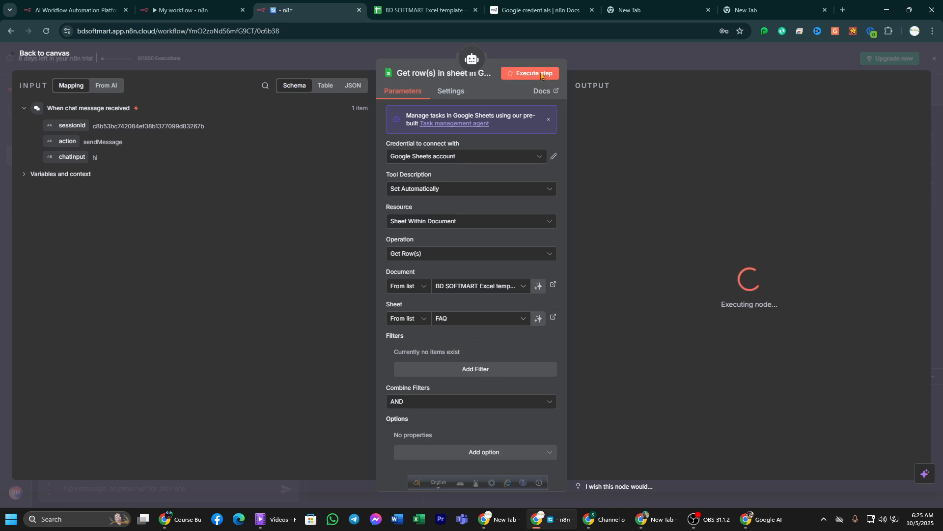
scroll(658, 287, down, 4)
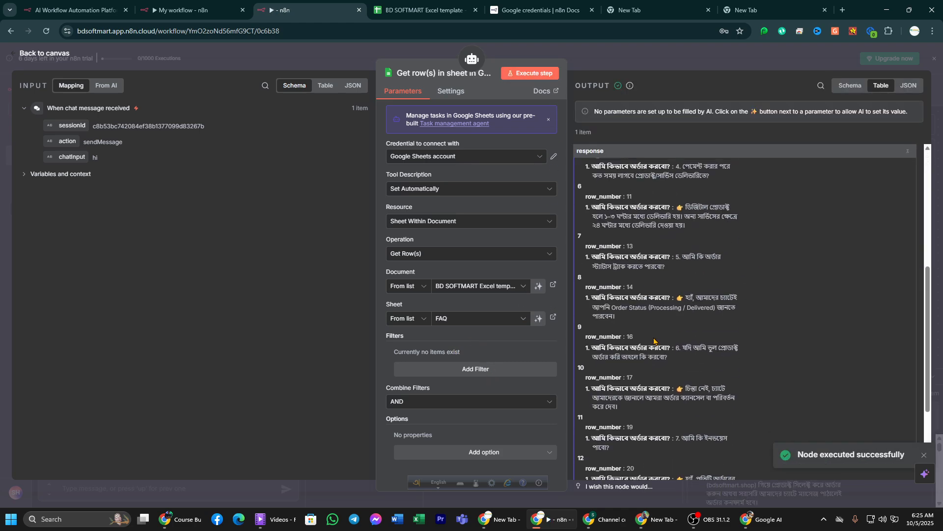
scroll(658, 286, down, 2)
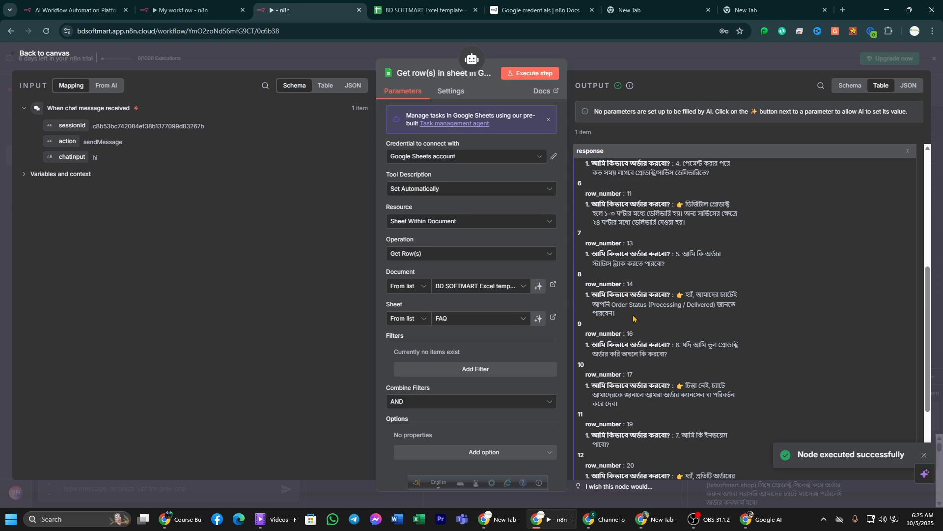
key(Escape)
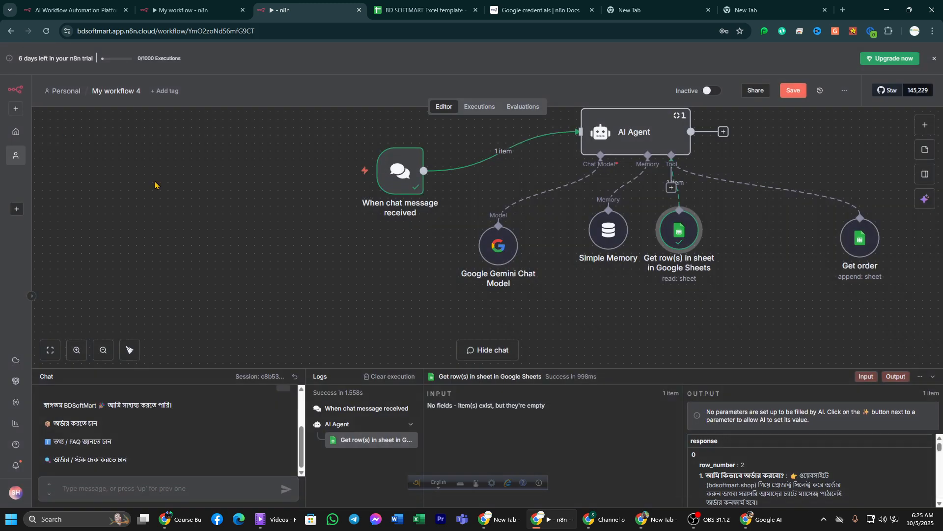
Move the FAQ sheet tool toward Get order and add another Google Sheets tool to the AI Agent
drag(683, 227, 777, 267)
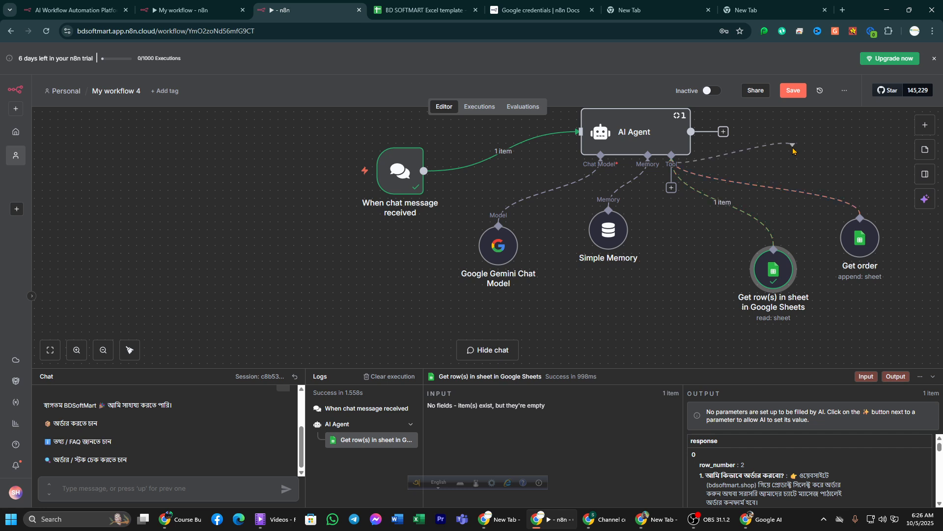
click(672, 188)
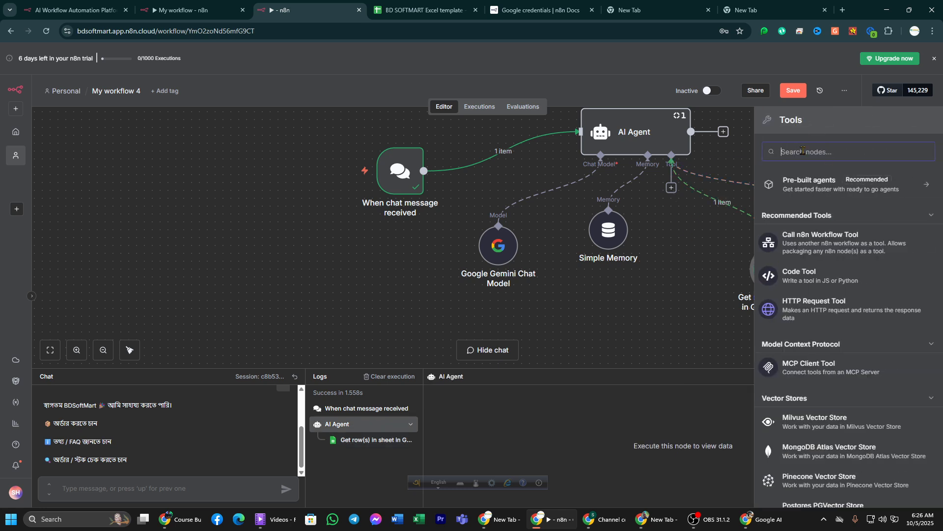
text(sheeg)
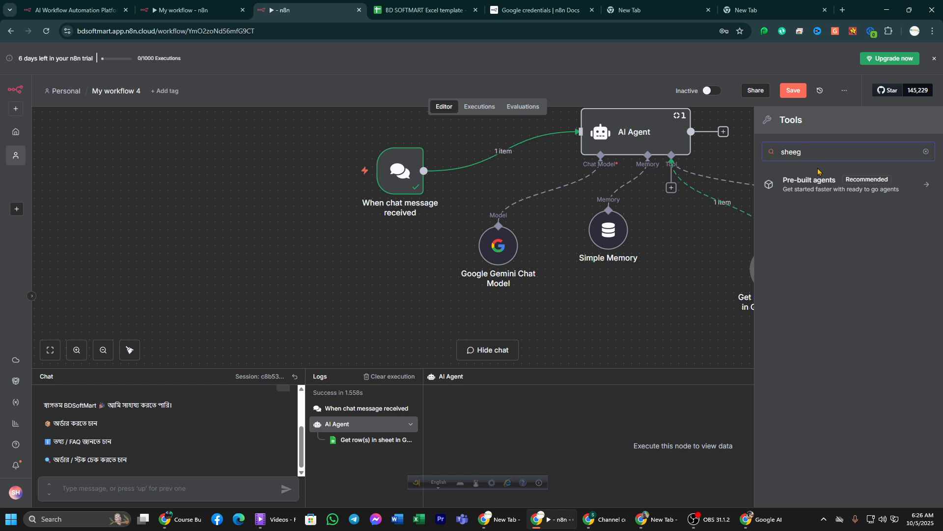
key(BackSpace)
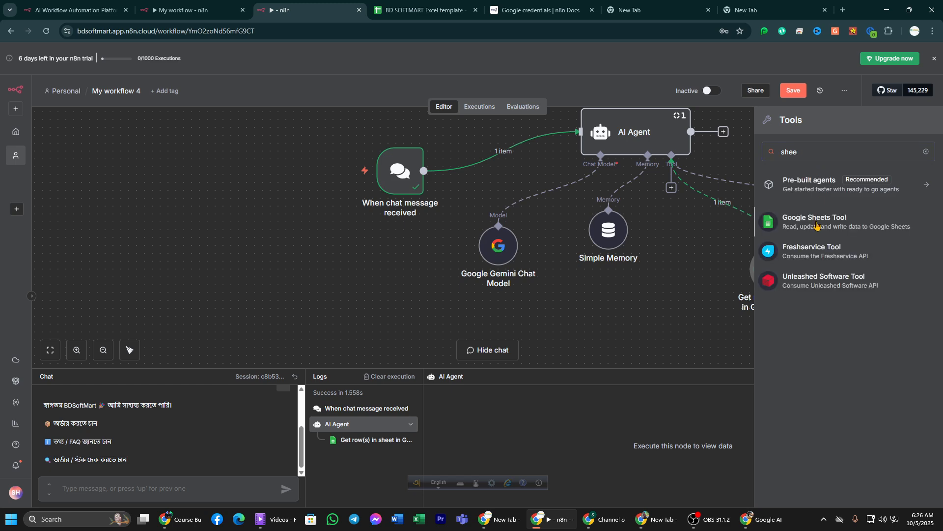
click(817, 224)
Set the new Google Sheets tool to read from the BD SOFTMART Excel template document and its OUR SERVICES sheet
click(472, 286)
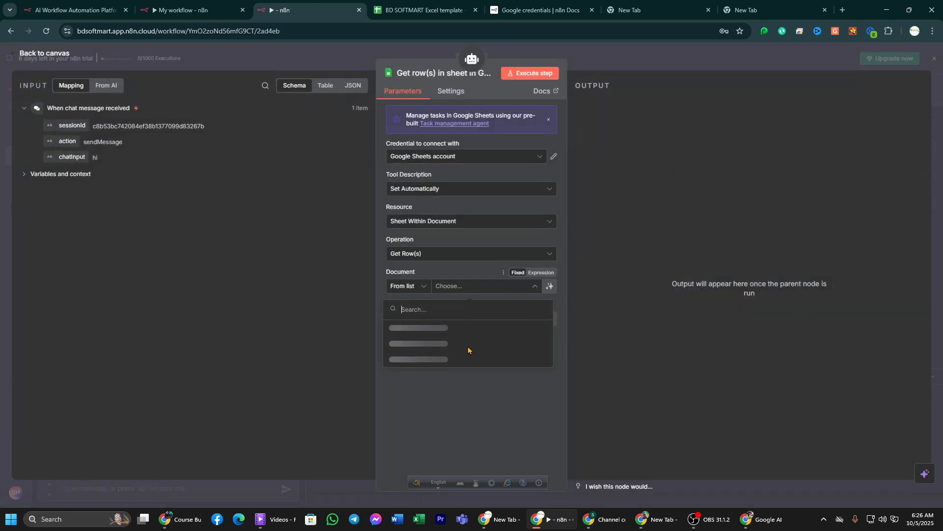
click(445, 330)
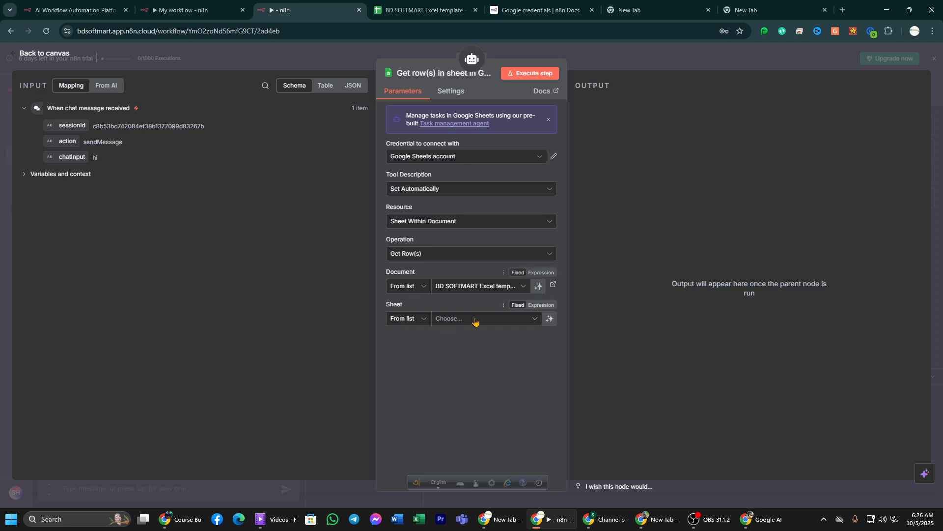
click(474, 319)
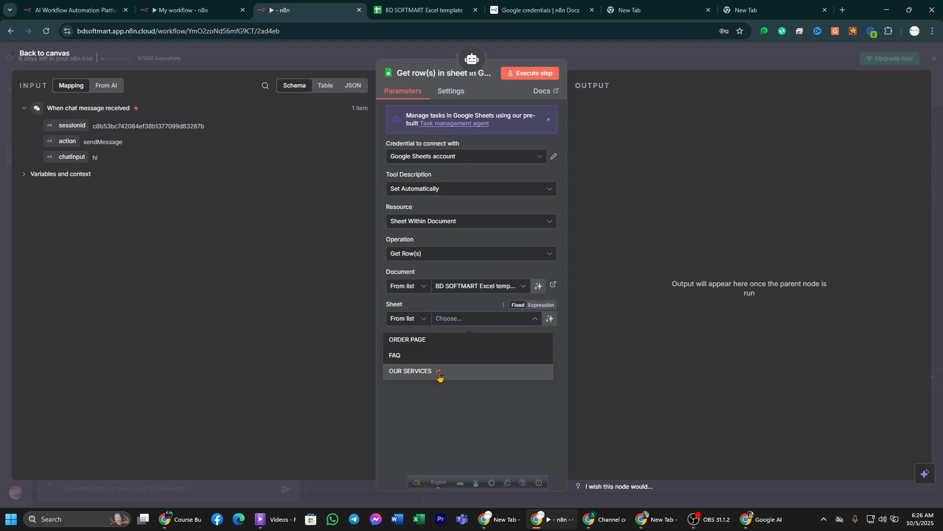
click(440, 373)
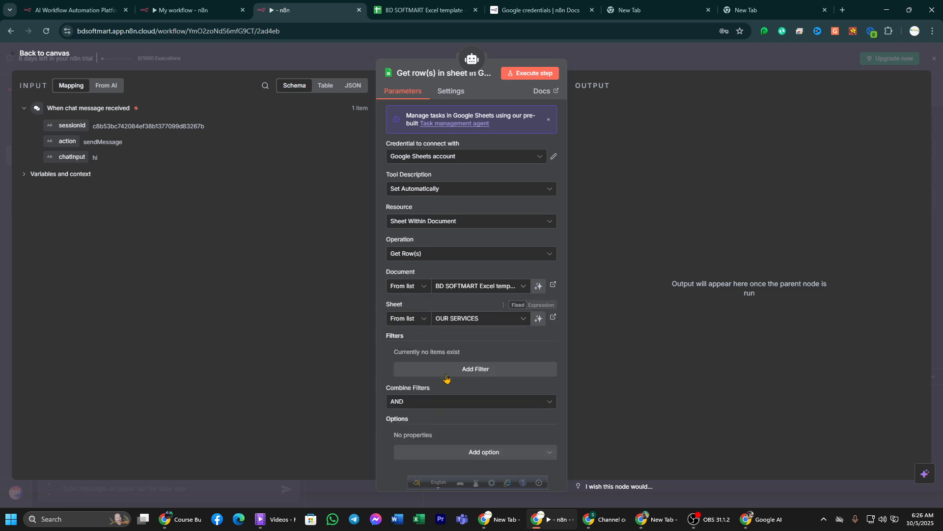
Execute the OUR SERVICES sheet tool, look through the returned product rows, and return to the canvas
click(533, 74)
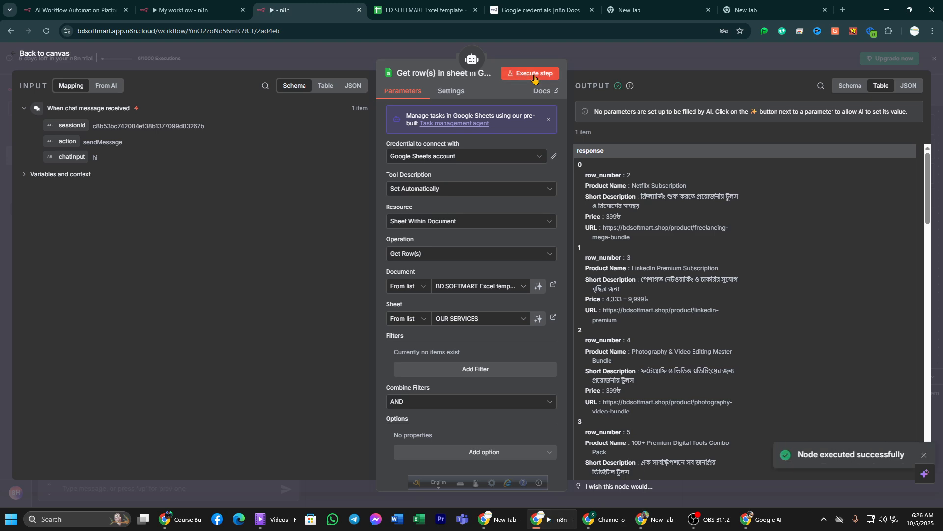
scroll(614, 245, down, 15)
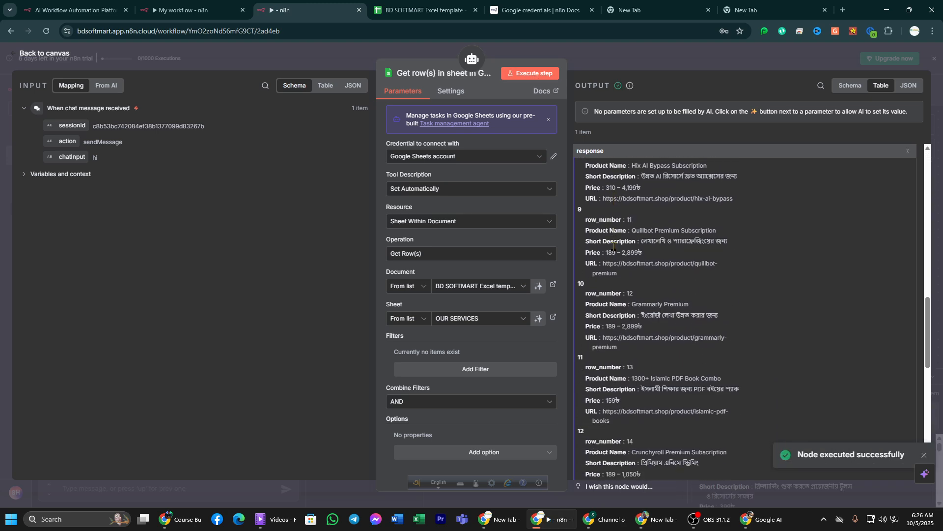
scroll(614, 245, down, 10)
click(18, 52)
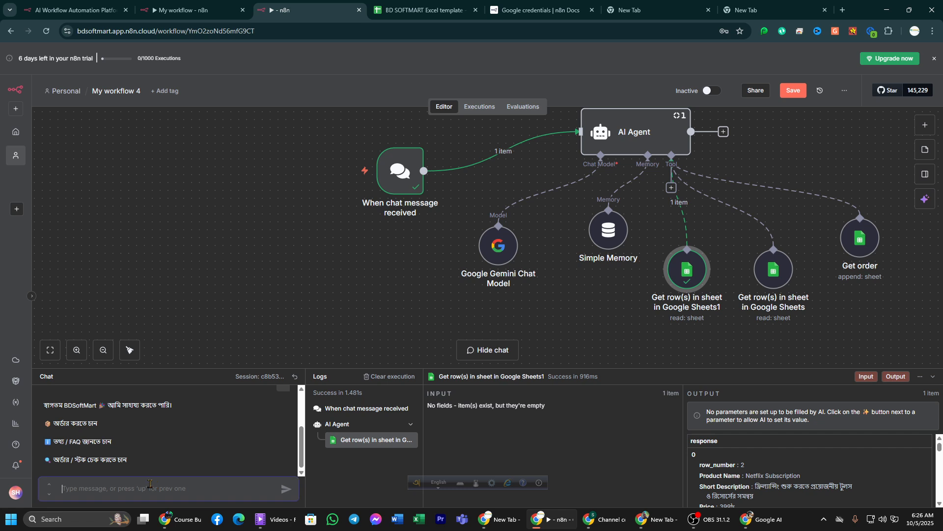
Send the test message "hi" to the AI Agent in the workflow chat
triple_click(61, 421)
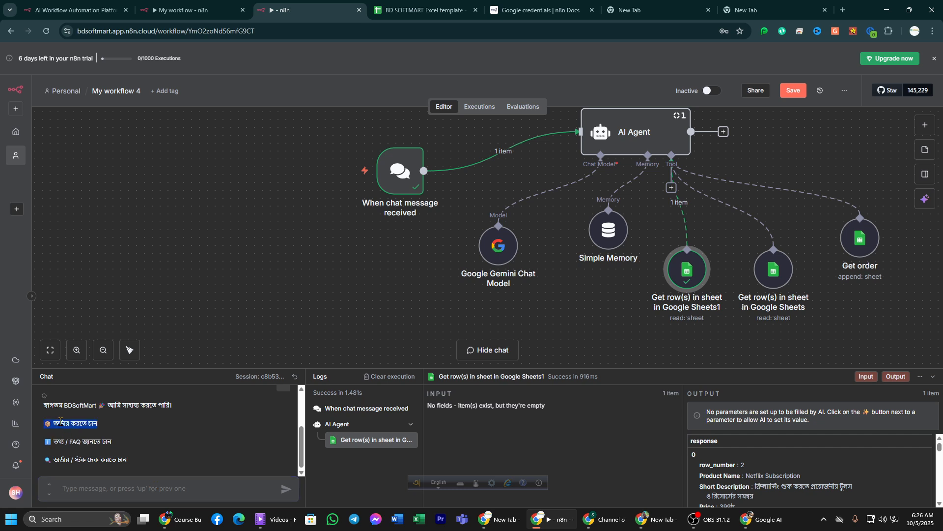
click(124, 483)
text(hi)
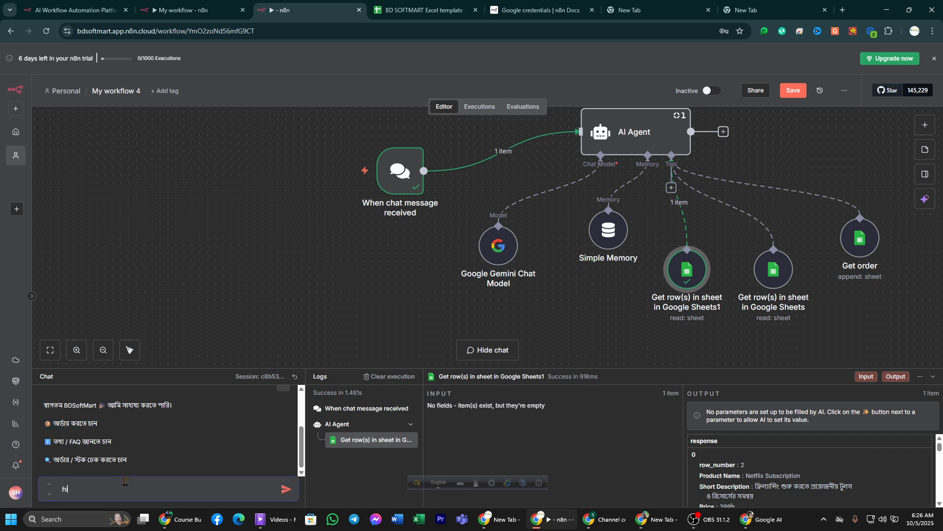
key(Return)
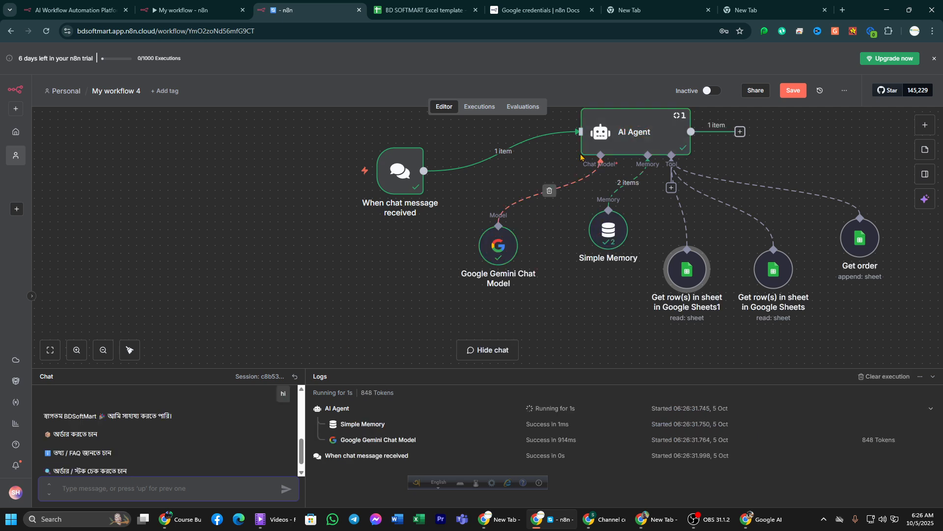
Copy the order/stock check option "অর্ডার / স্টক চেক করতে চান" from the agent's reply and send it as a chat message
triple_click(68, 468)
key(ctrl+c)
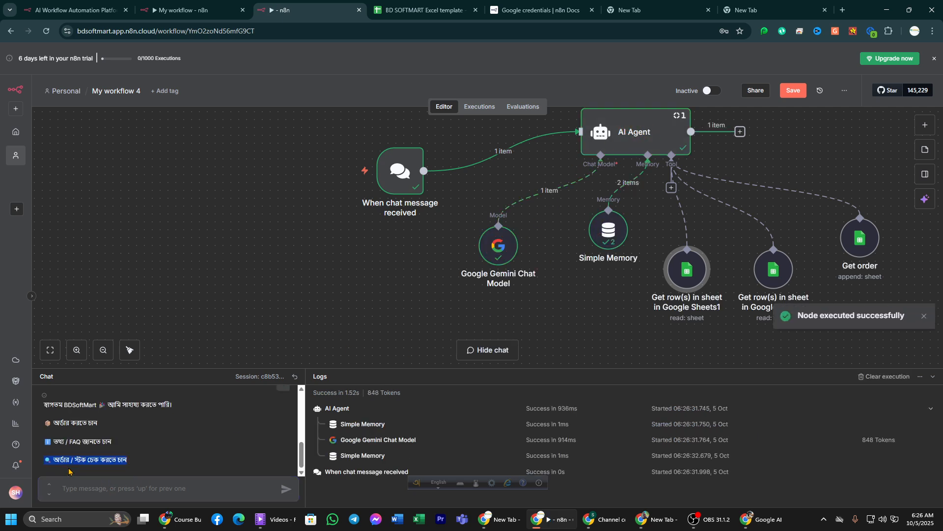
click(115, 496)
key(ctrl+v)
key(Return)
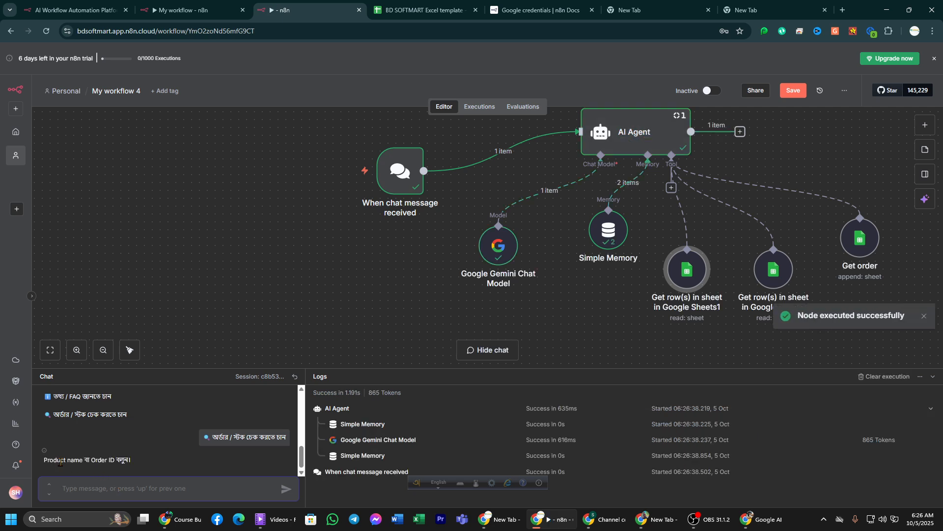
Read the agent's question and answer it with the product name "chatgpt"
drag(60, 462, 164, 462)
click(108, 487)
text(chatgpt)
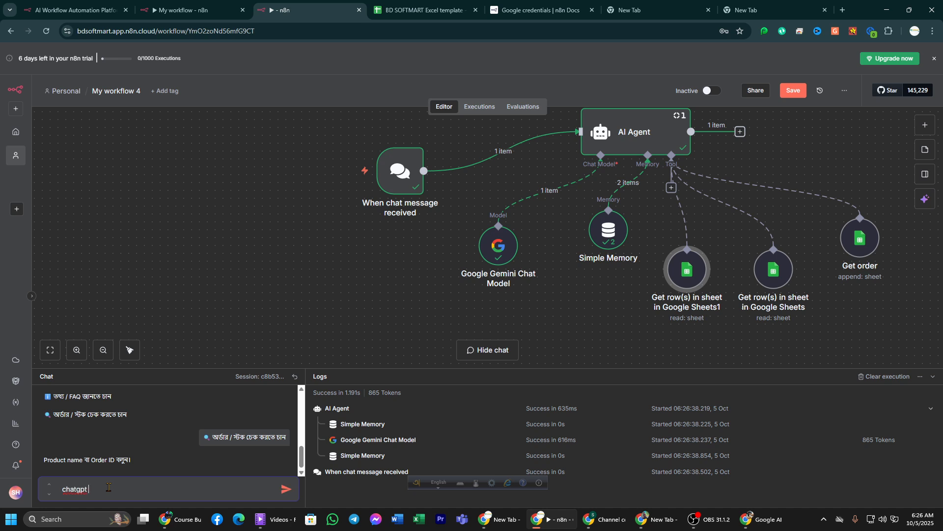
key(Return)
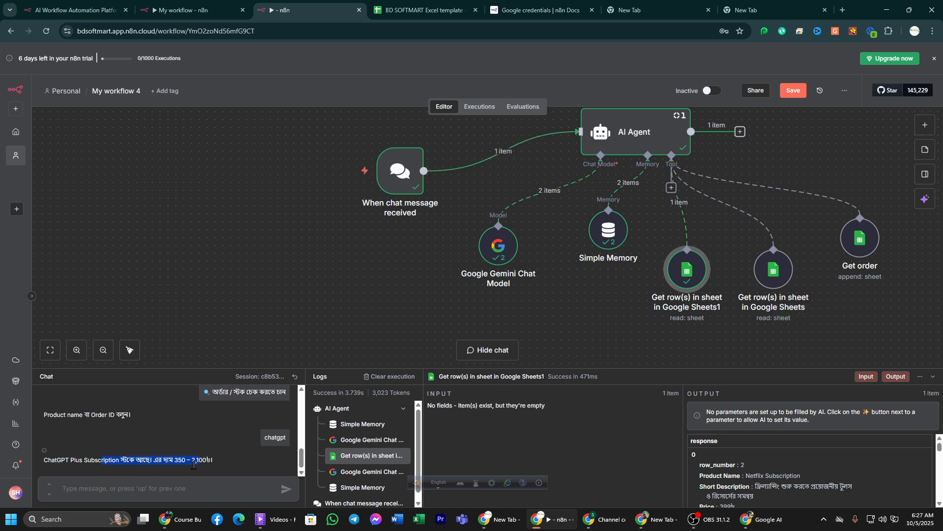
Read the agent's stock and price reply and send "ok order korbo" to start an order
click(122, 490)
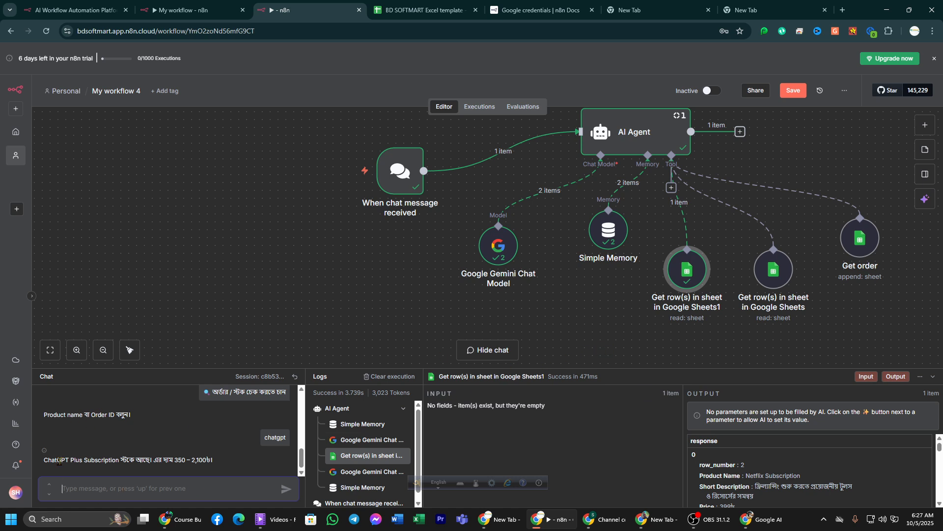
drag(60, 460, 217, 461)
click(218, 456)
text(ok order korbo)
key(Return)
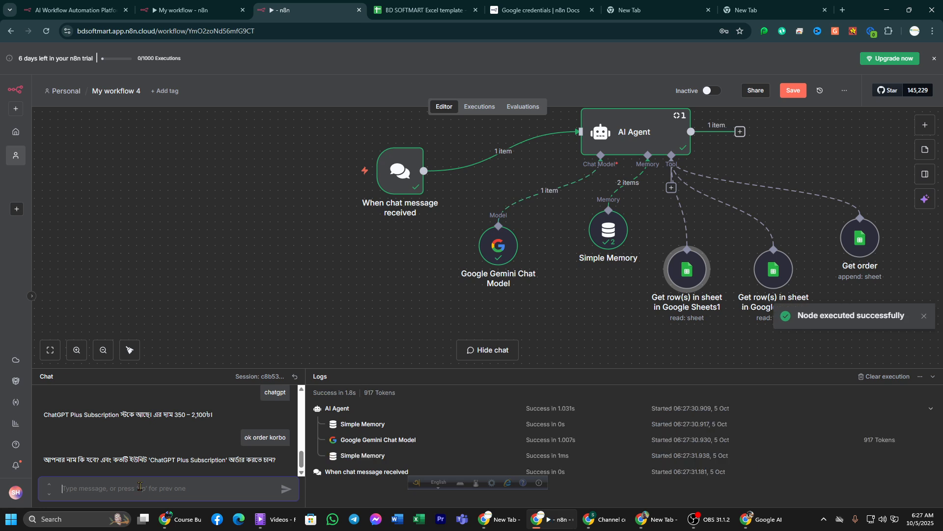
Answer the agent's order question with the customer's name and a quantity of 1, and read the reply
drag(45, 461, 284, 460)
click(145, 493)
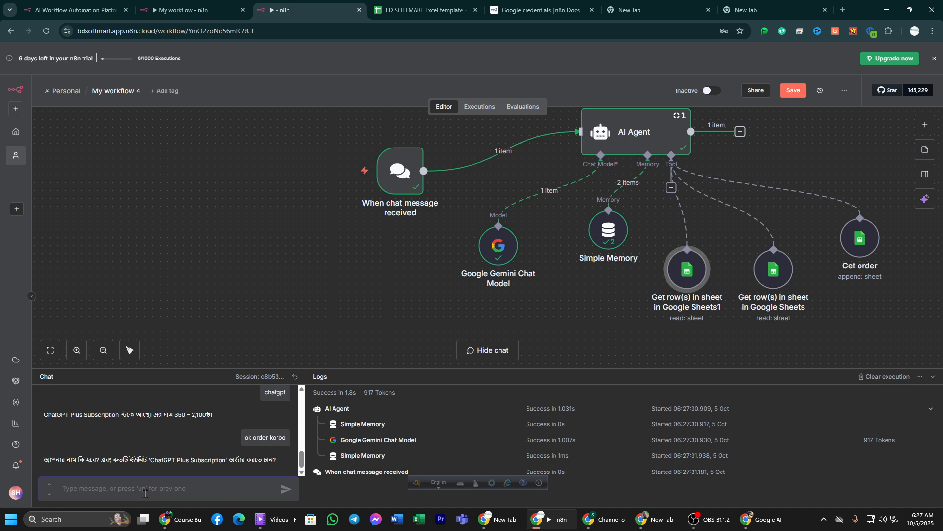
text(sozib name 1 ta lgabe)
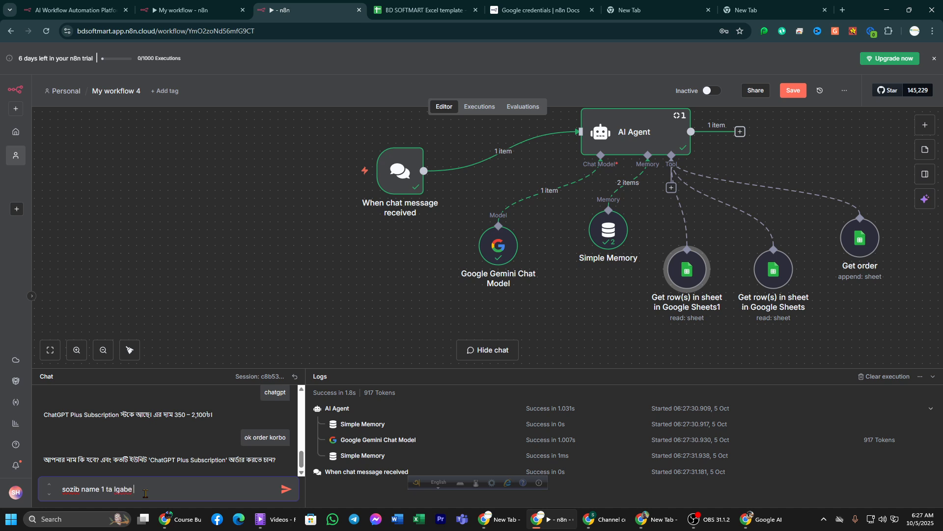
key(Return)
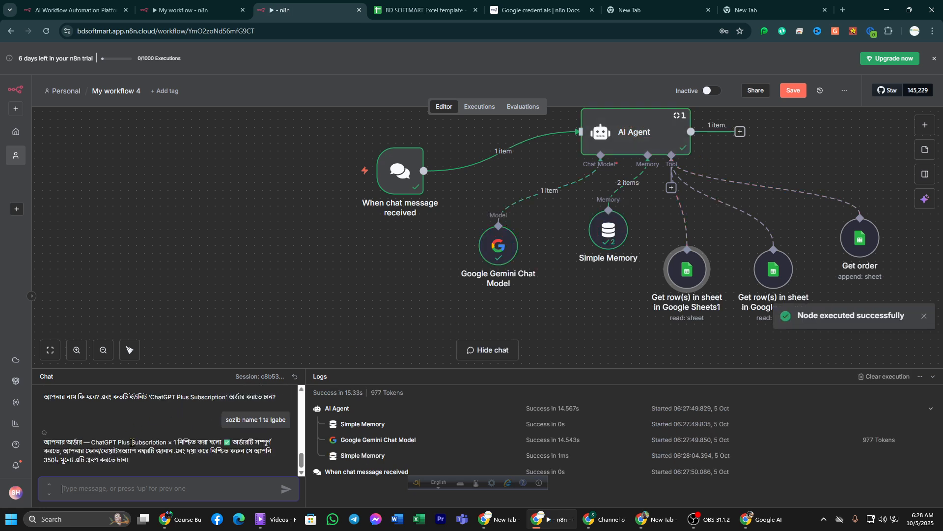
drag(63, 451, 207, 455)
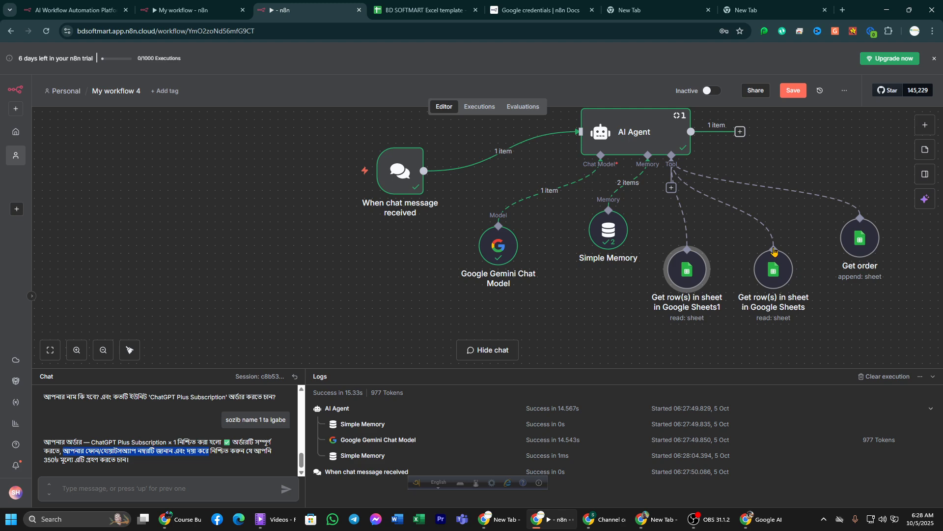
Leave My workflow 4 with its changes saved and sign back in to the bdsoftmart n8n account
scroll(722, 195, up, 1)
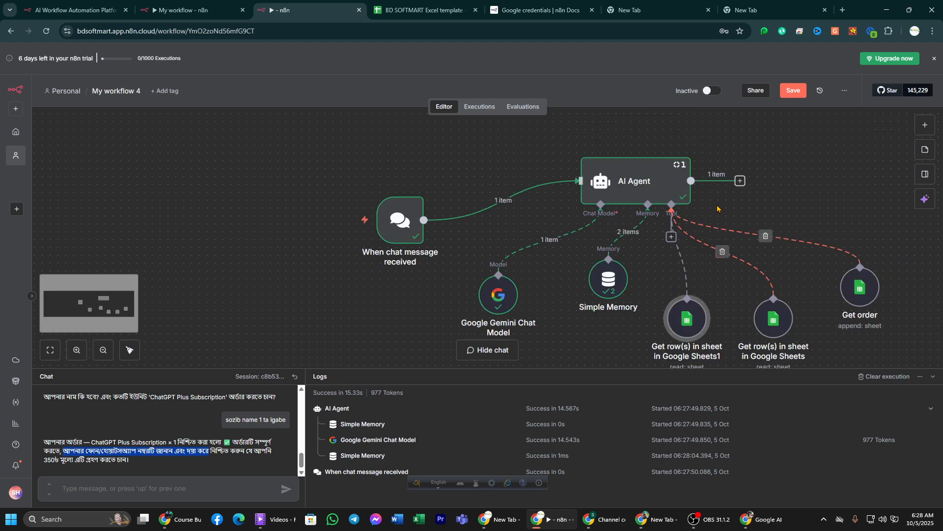
click(10, 31)
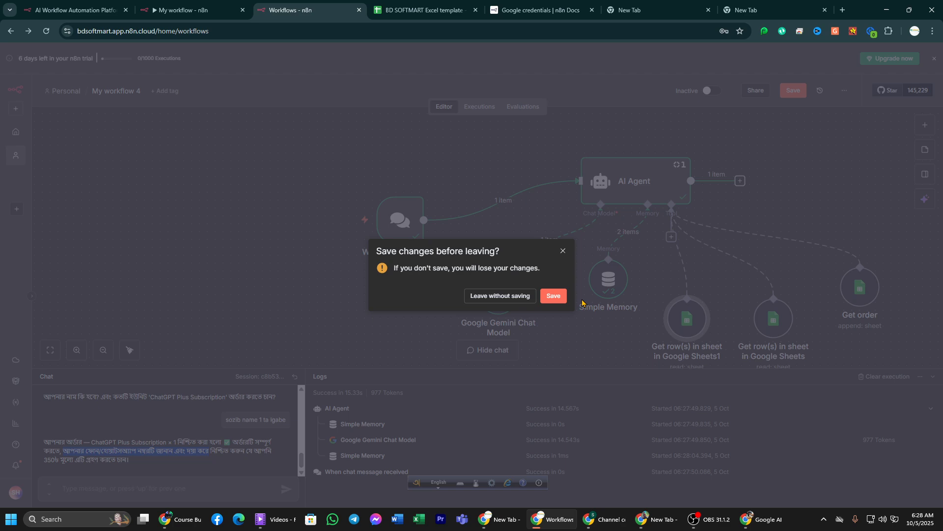
click(553, 295)
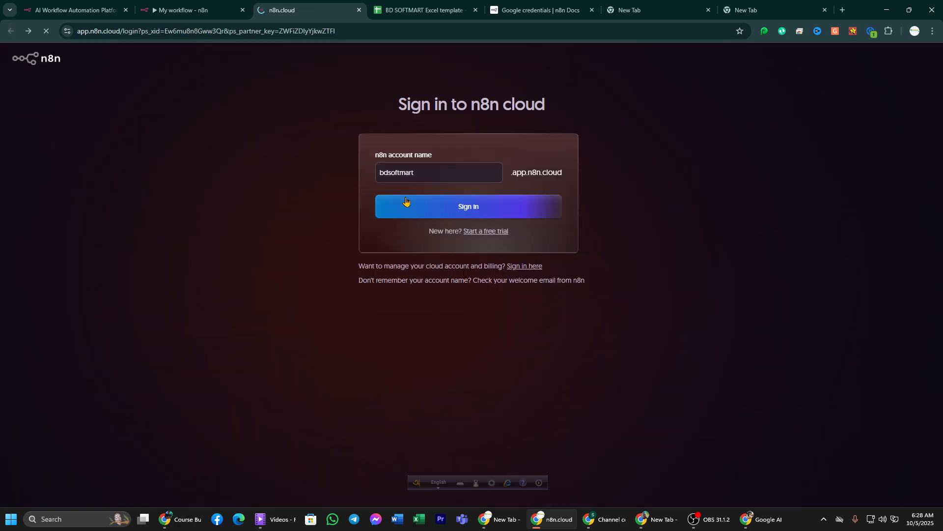
click(455, 217)
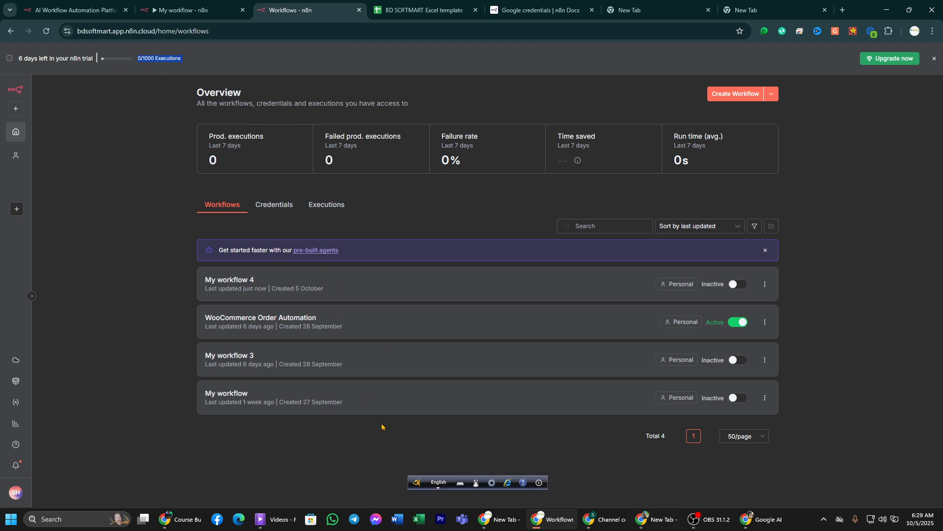
Open the WooCommerce Order Automation workflow and move its Get many products node farther right and slightly up
click(261, 327)
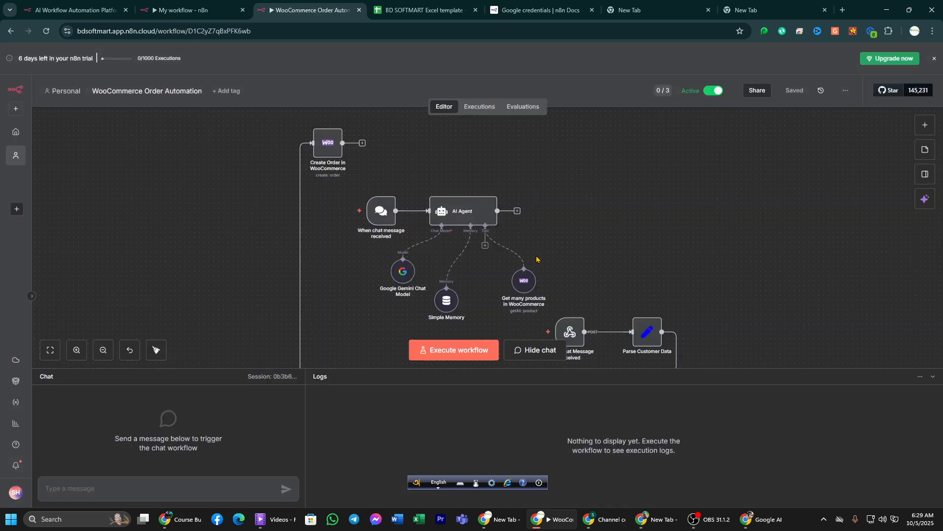
scroll(520, 298, up, 2)
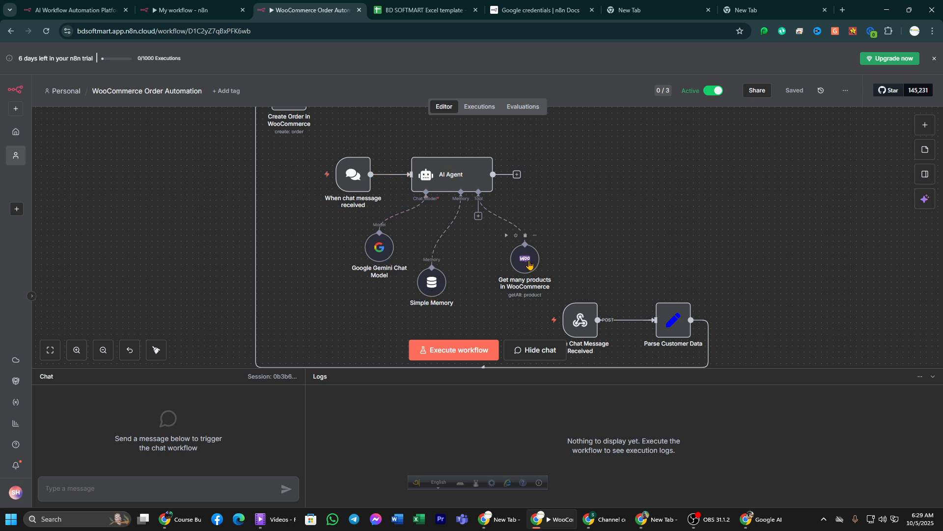
drag(522, 265, 569, 247)
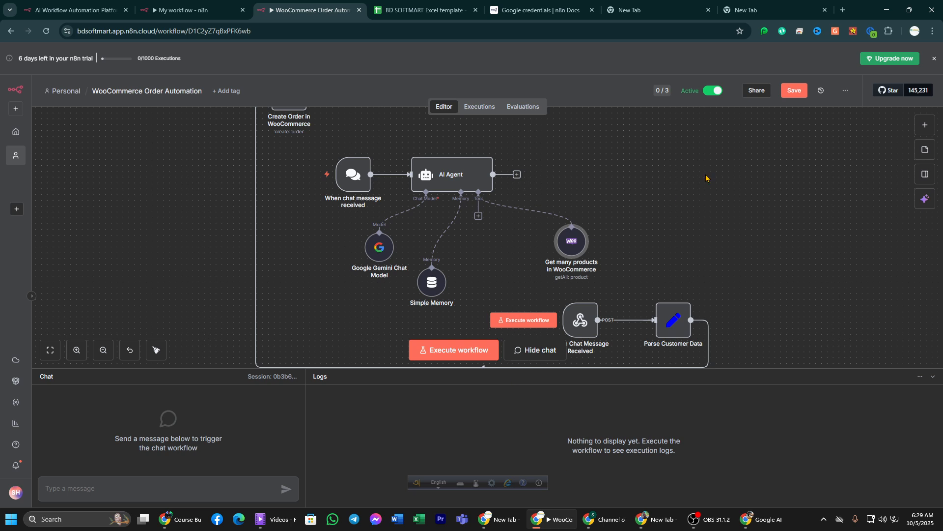
Switch to an empty browser tab
click(687, 9)
click(646, 3)
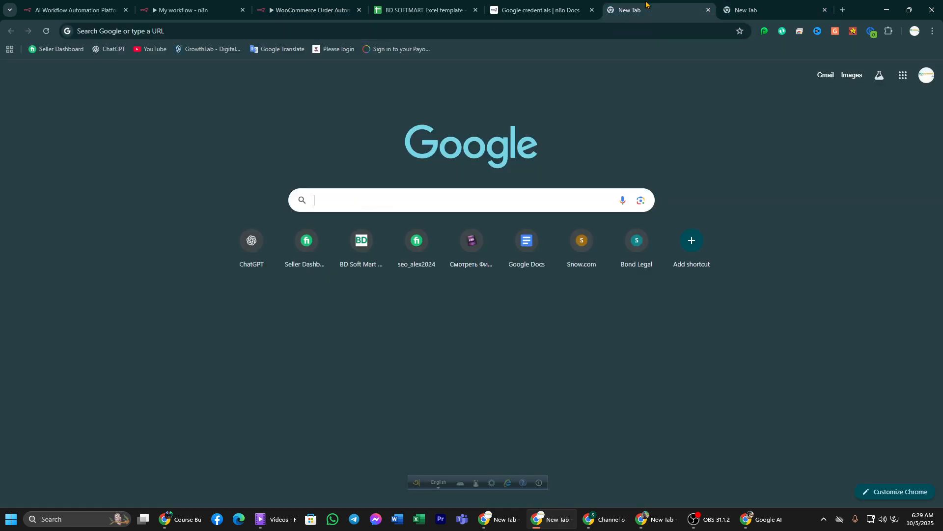